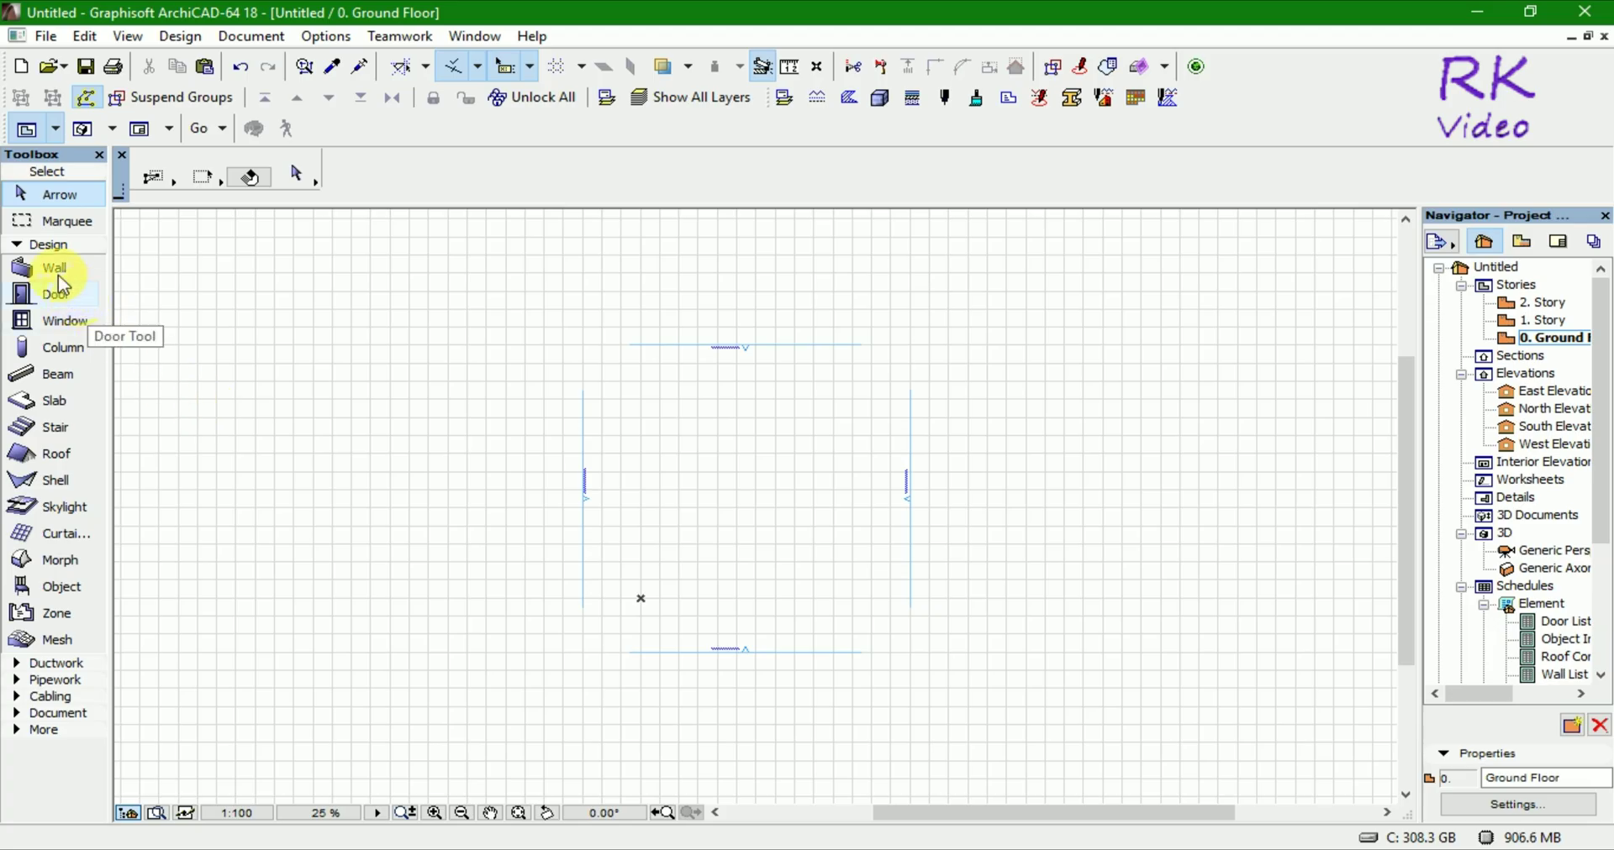
Step: Start a wall chain with two 4000-long wall segments at 90° angles
{"action": "left_click", "coordinate": [55, 269]}
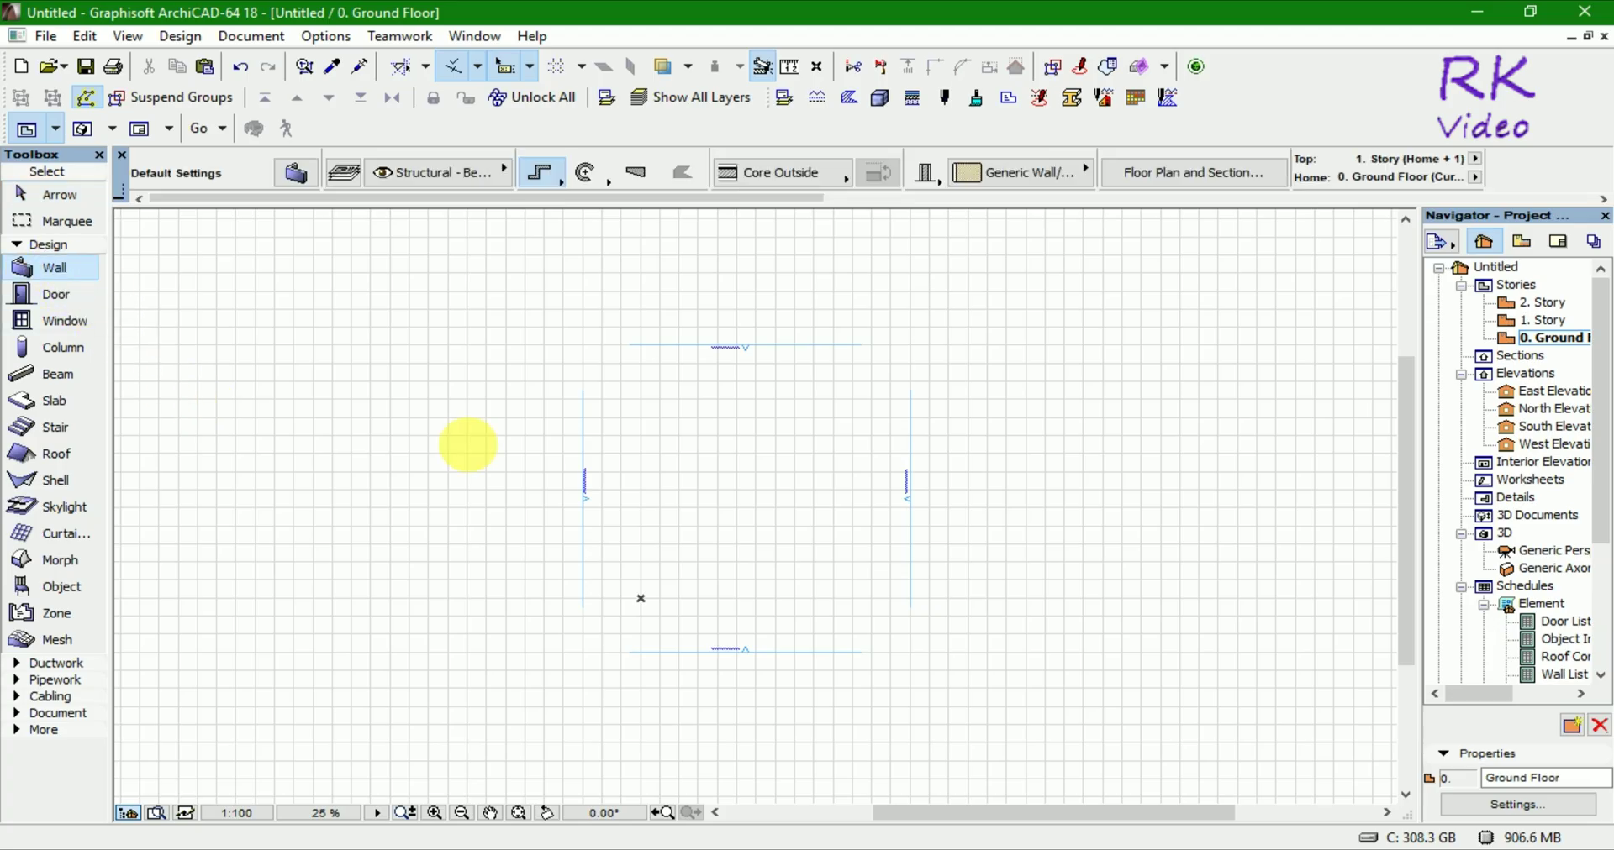
{"action": "left_click", "coordinate": [647, 528]}
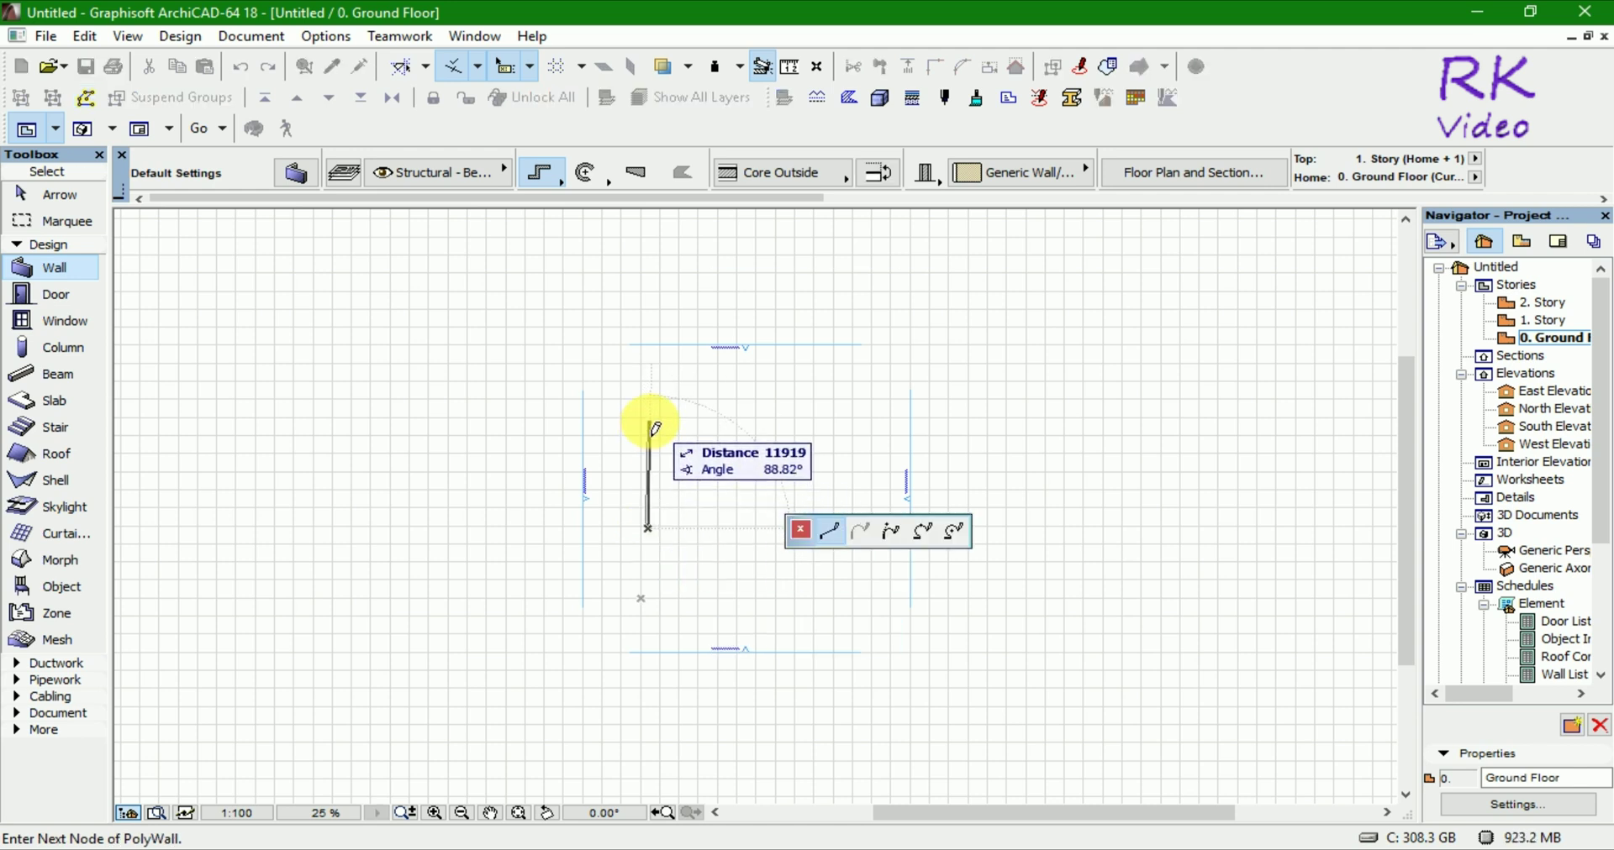
{"action": "type", "text": "4000"}
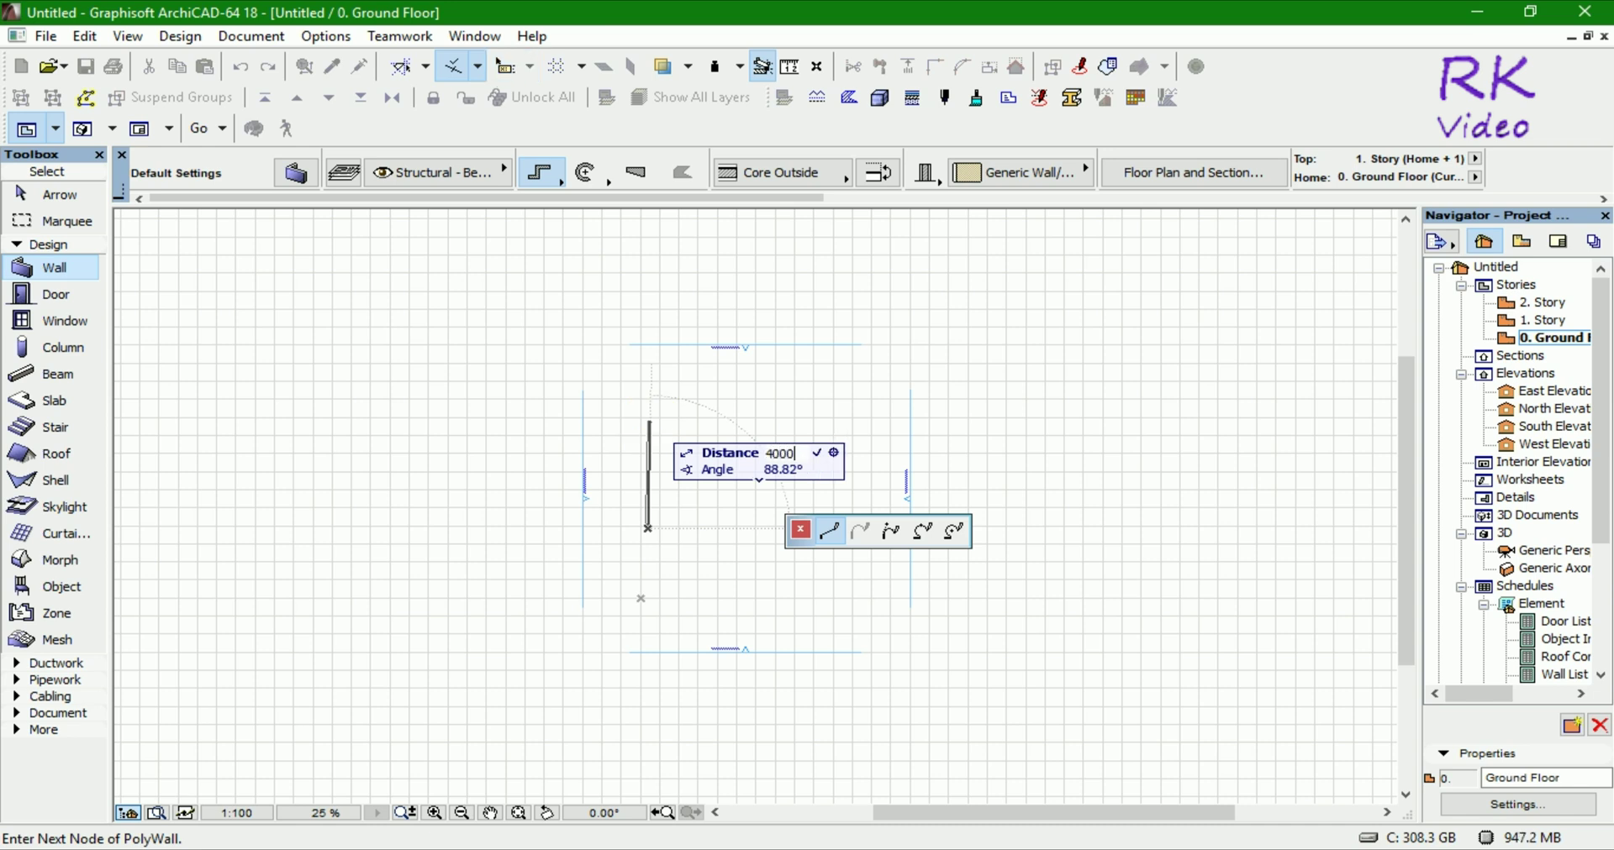
{"action": "key", "text": "Tab"}
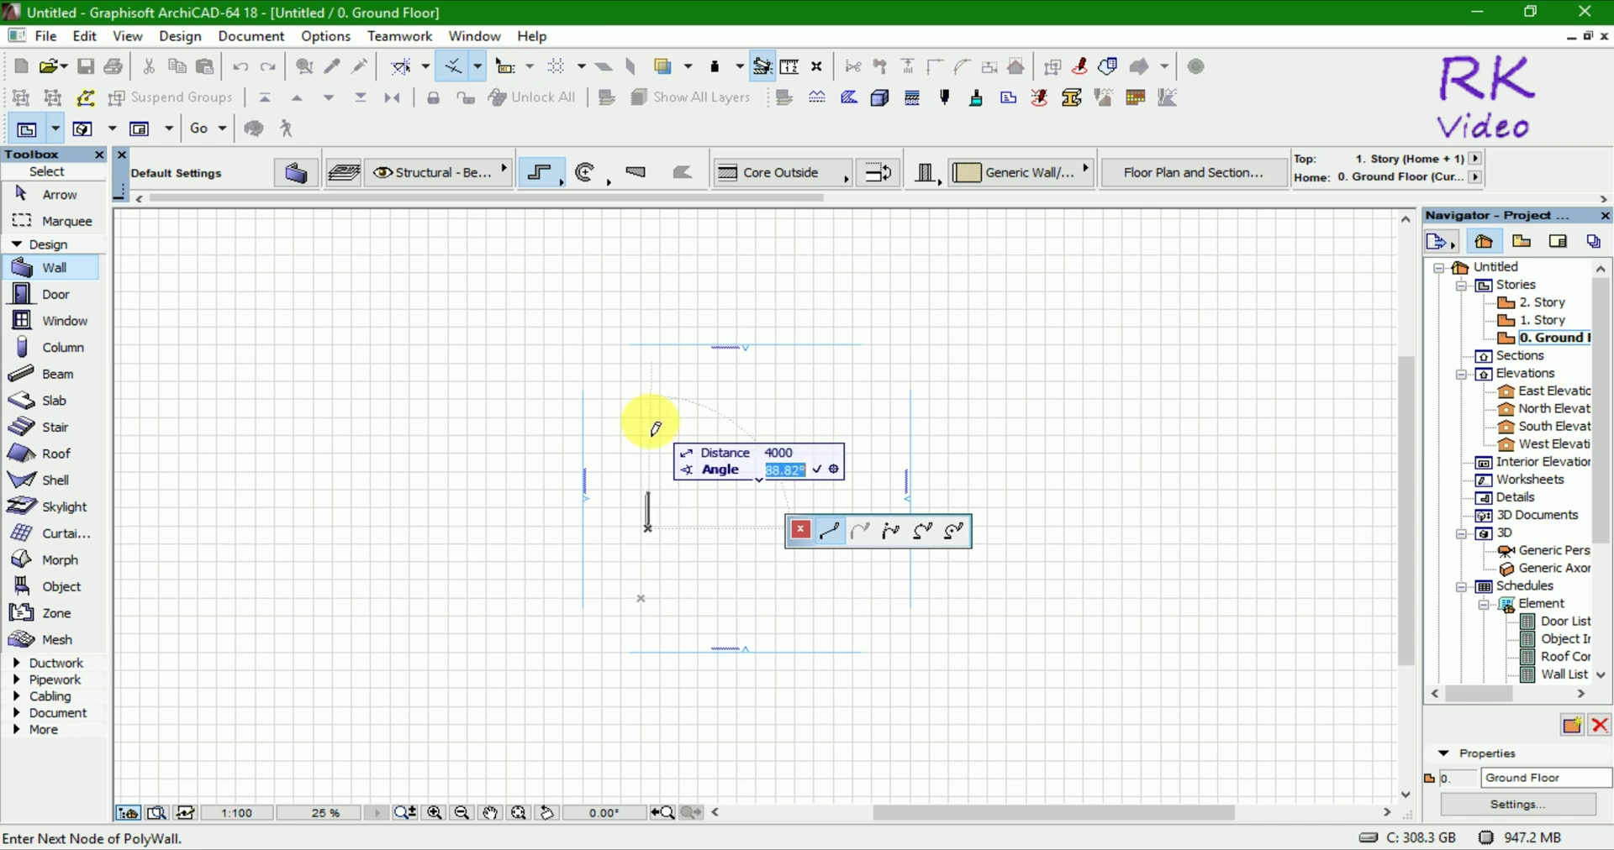
{"action": "type", "text": "90"}
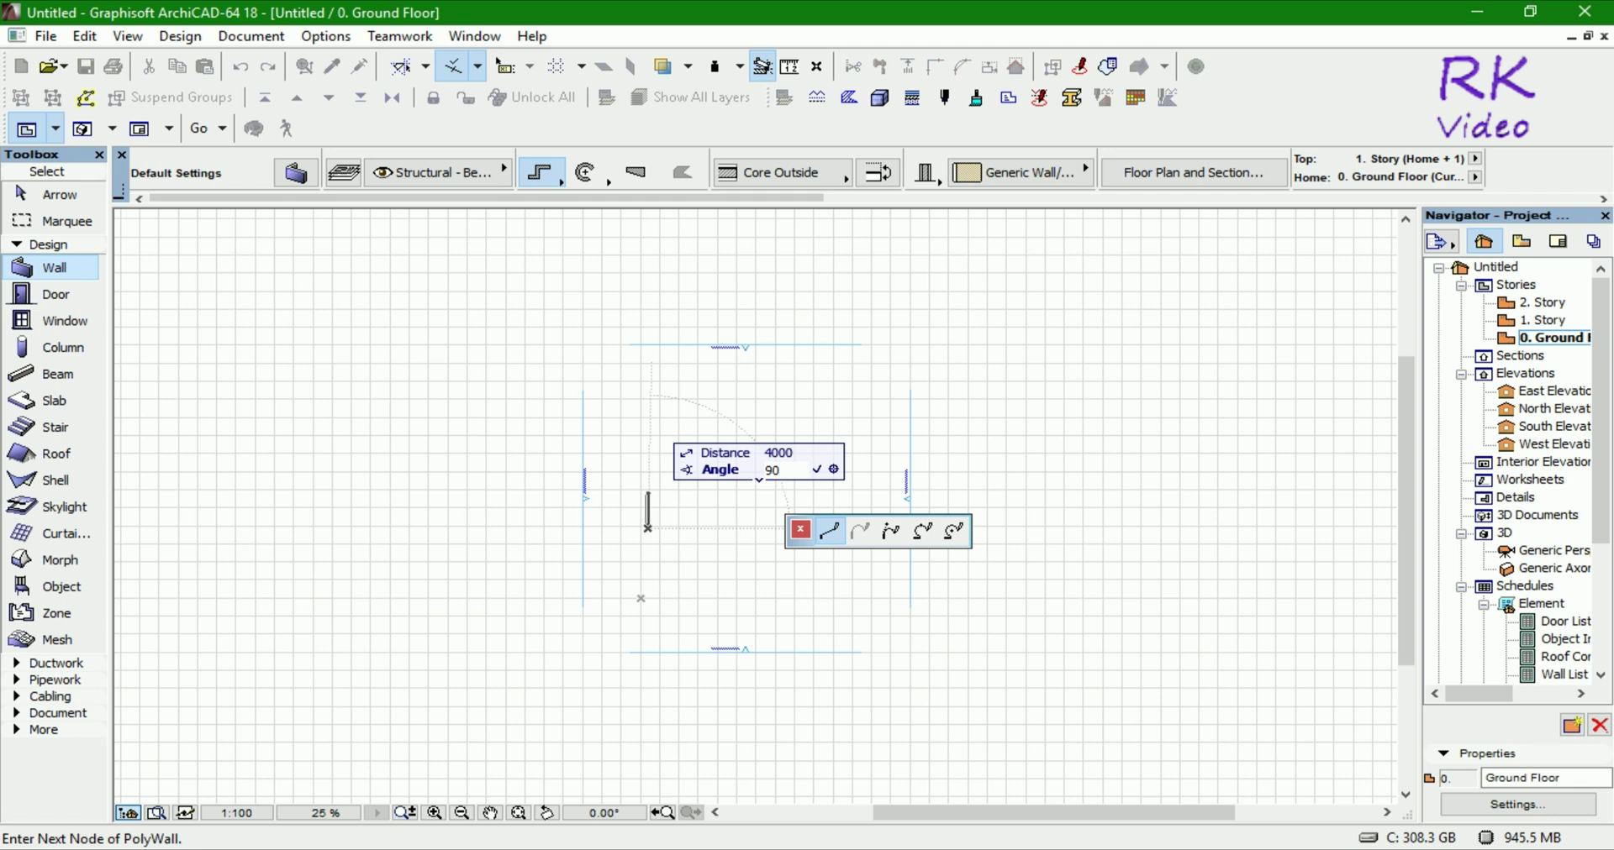
{"action": "key", "text": "Return"}
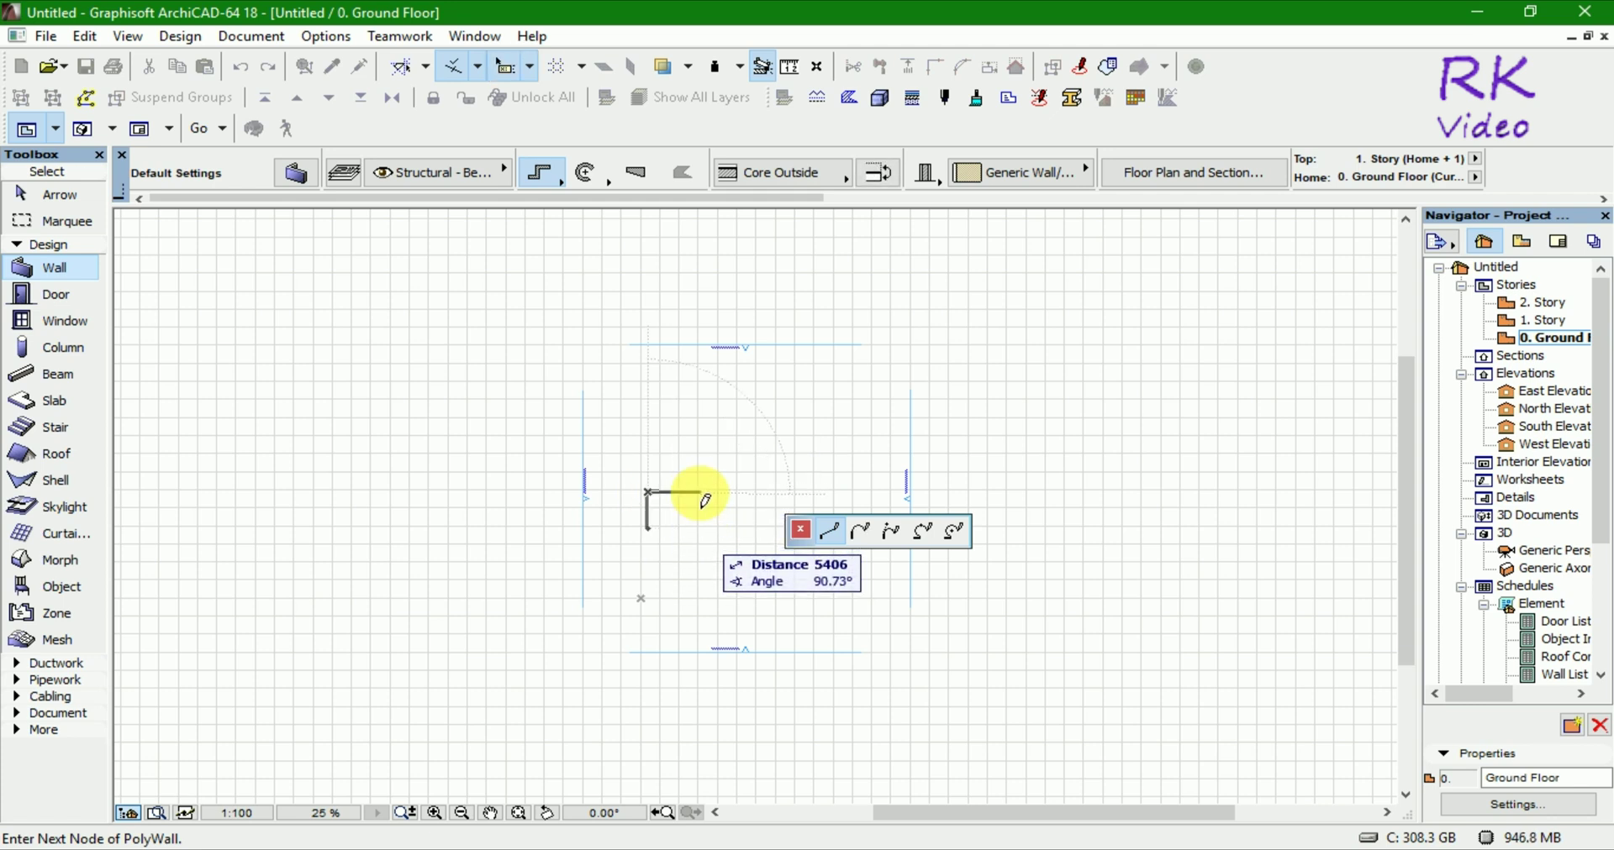
{"action": "type", "text": "40"}
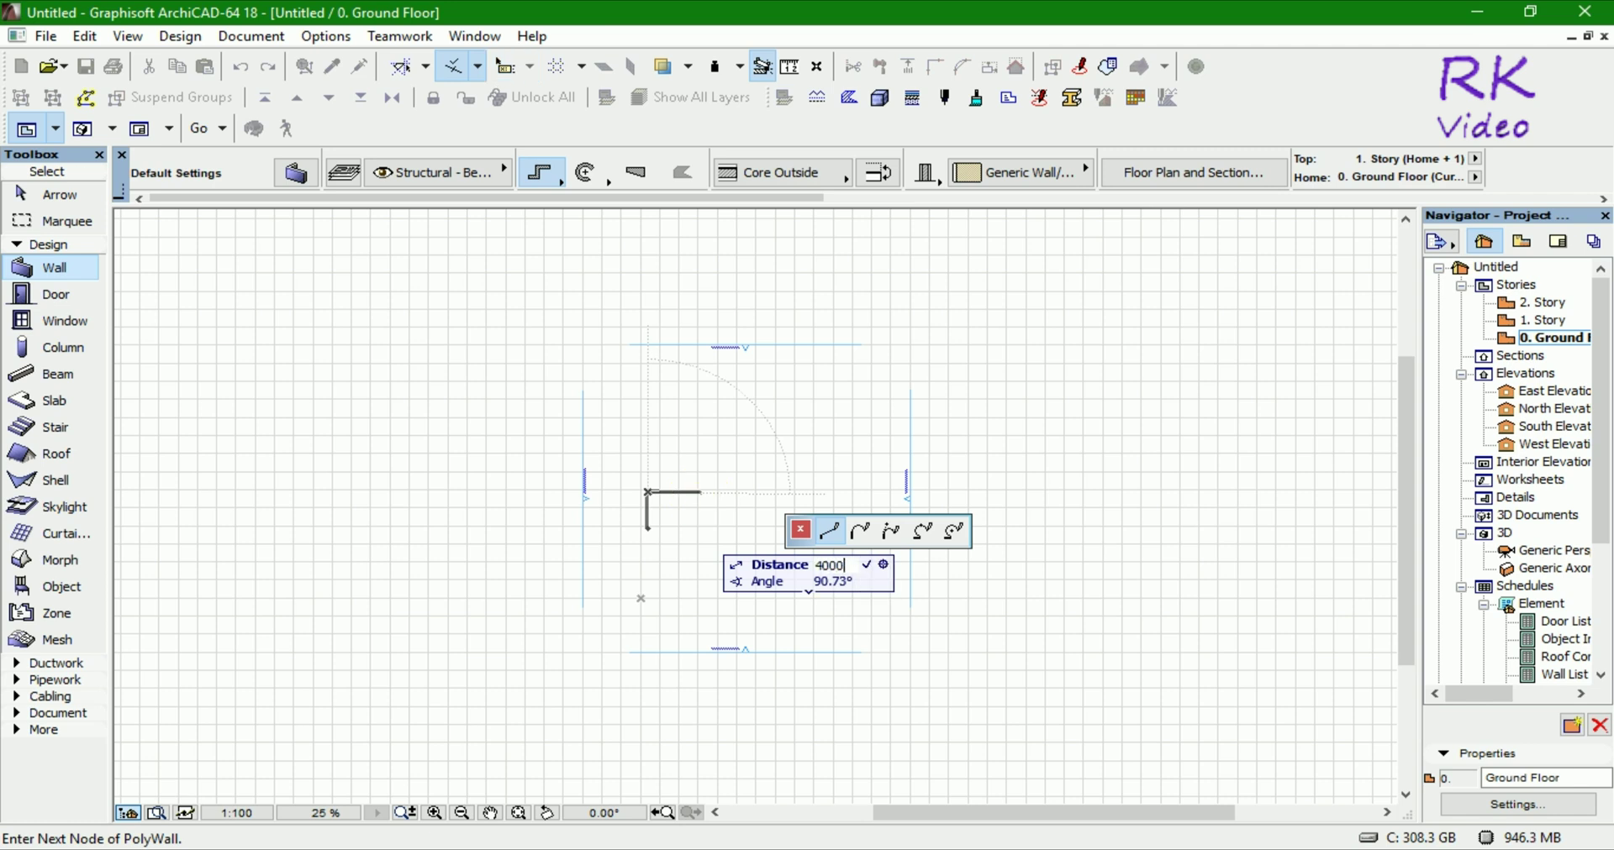
{"action": "key", "text": "Tab"}
{"action": "type", "text": "90"}
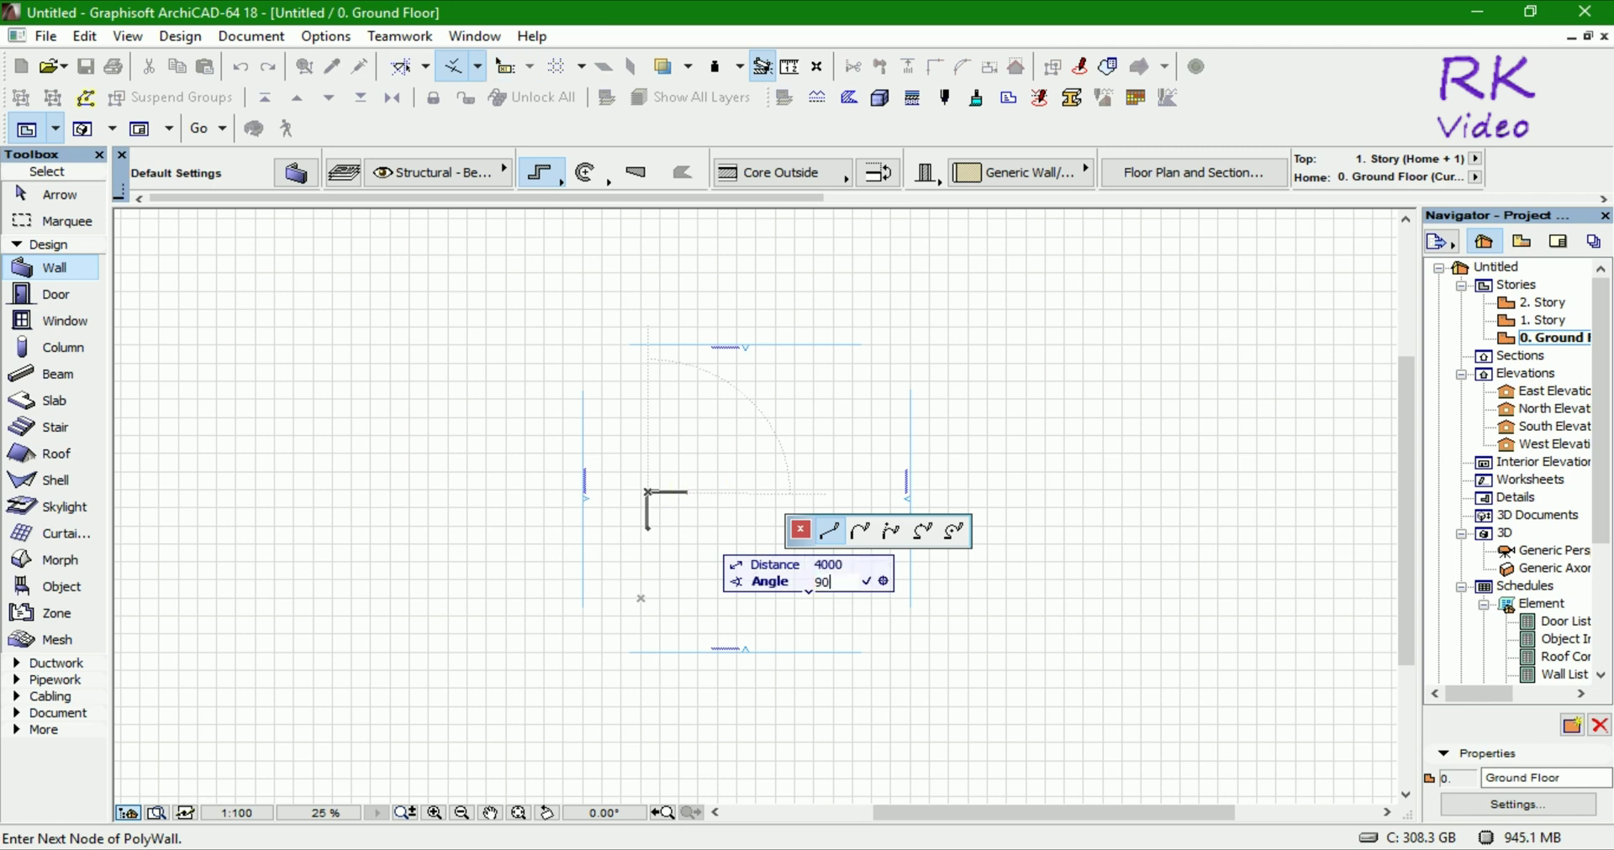
{"action": "key", "text": "Return"}
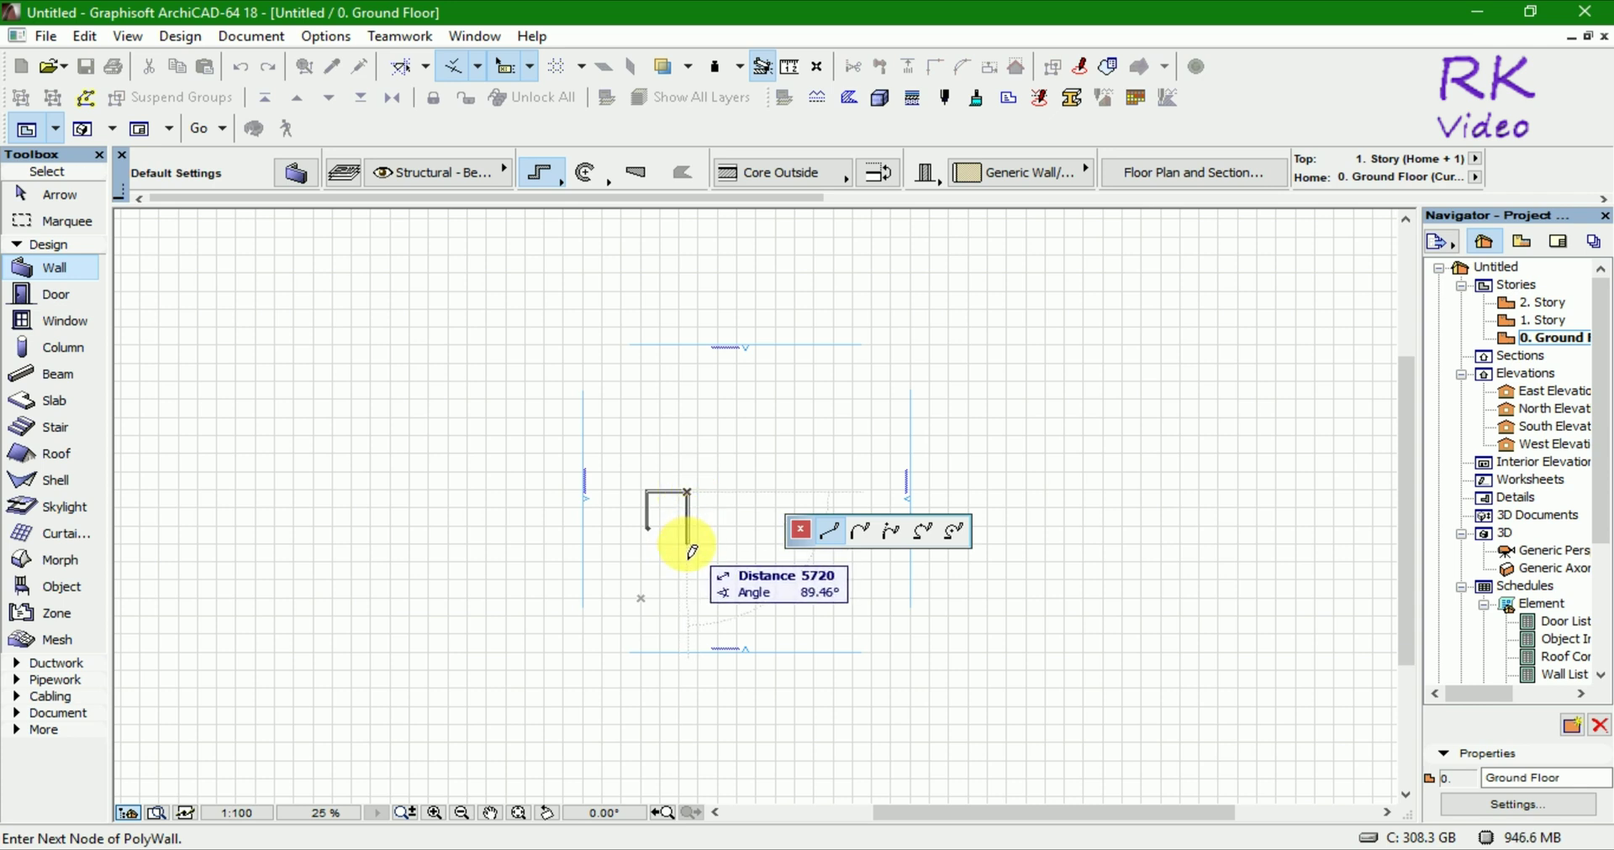
Step: Add the third 4000 wall at 90° and finish the U-shaped chain
{"action": "type", "text": "4000"}
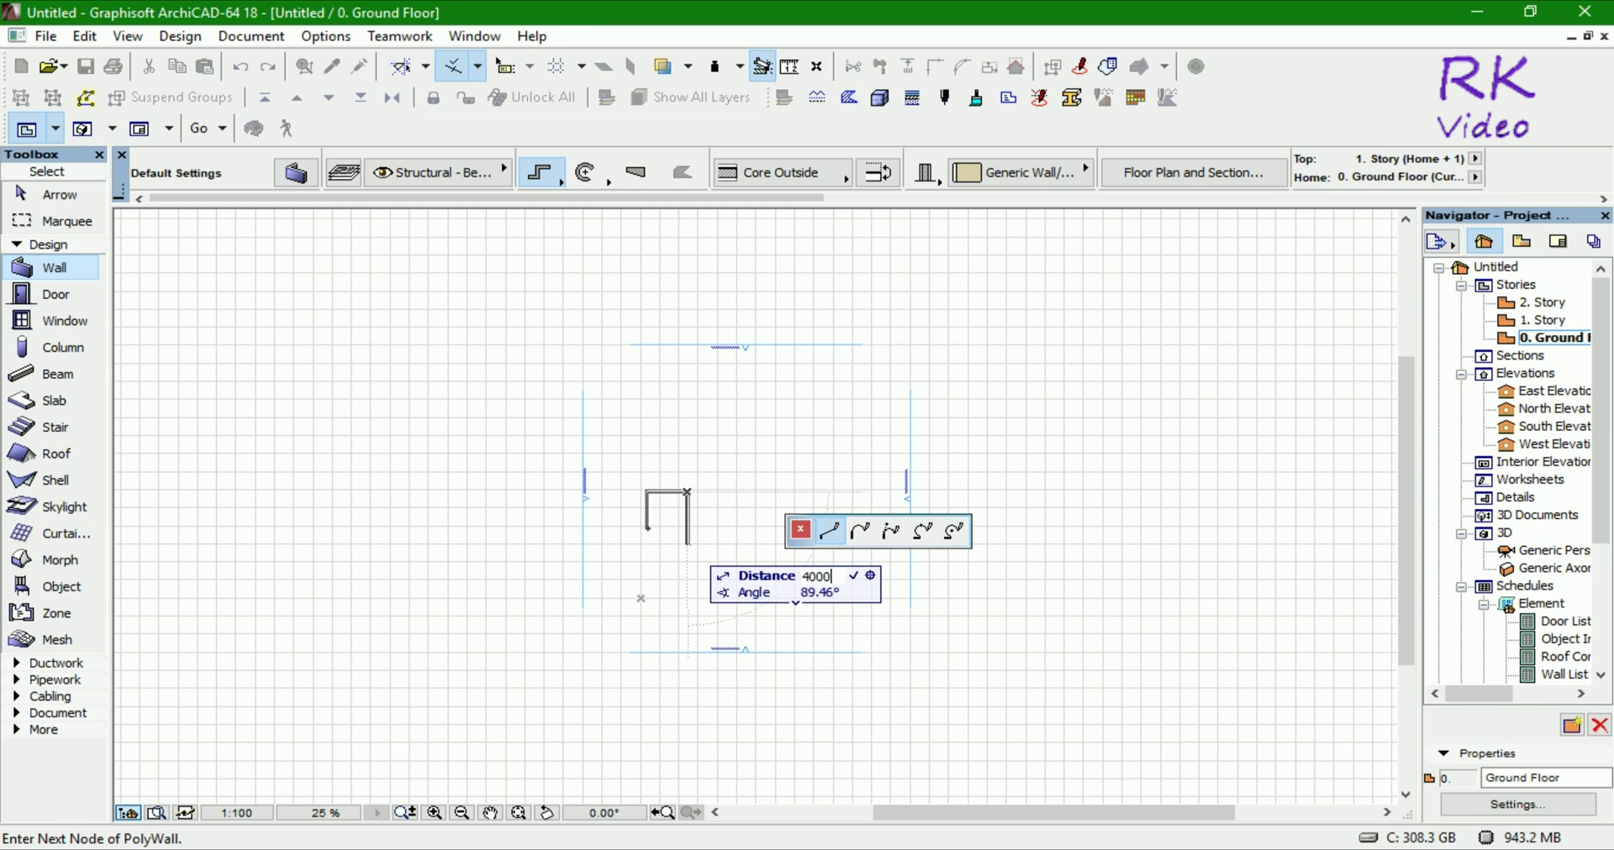
{"action": "key", "text": "Tab"}
{"action": "type", "text": "90"}
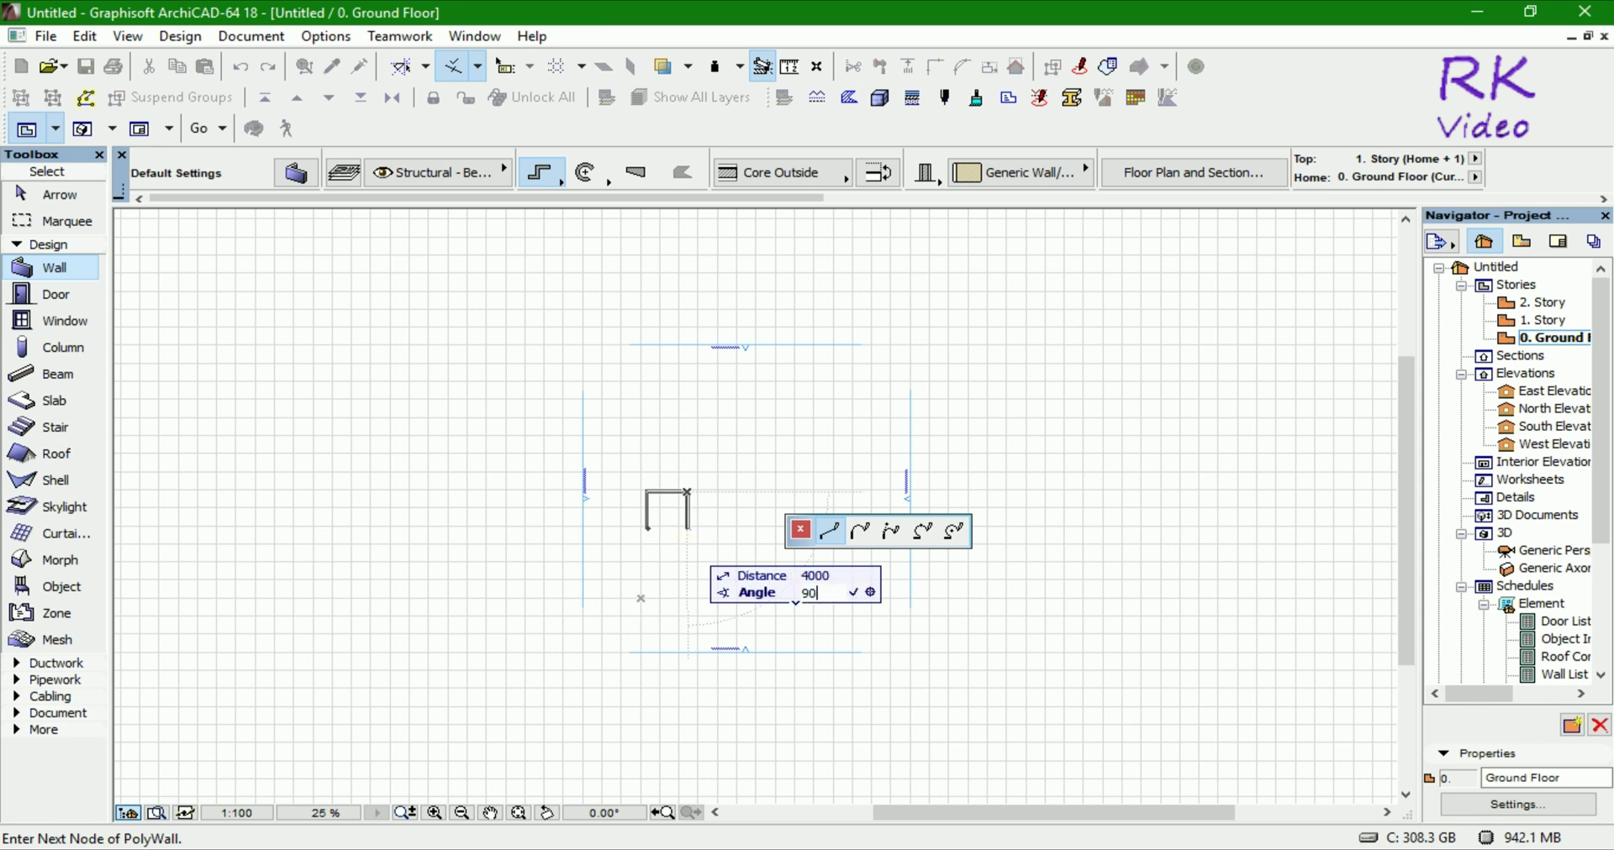
{"action": "left_click", "coordinate": [687, 530]}
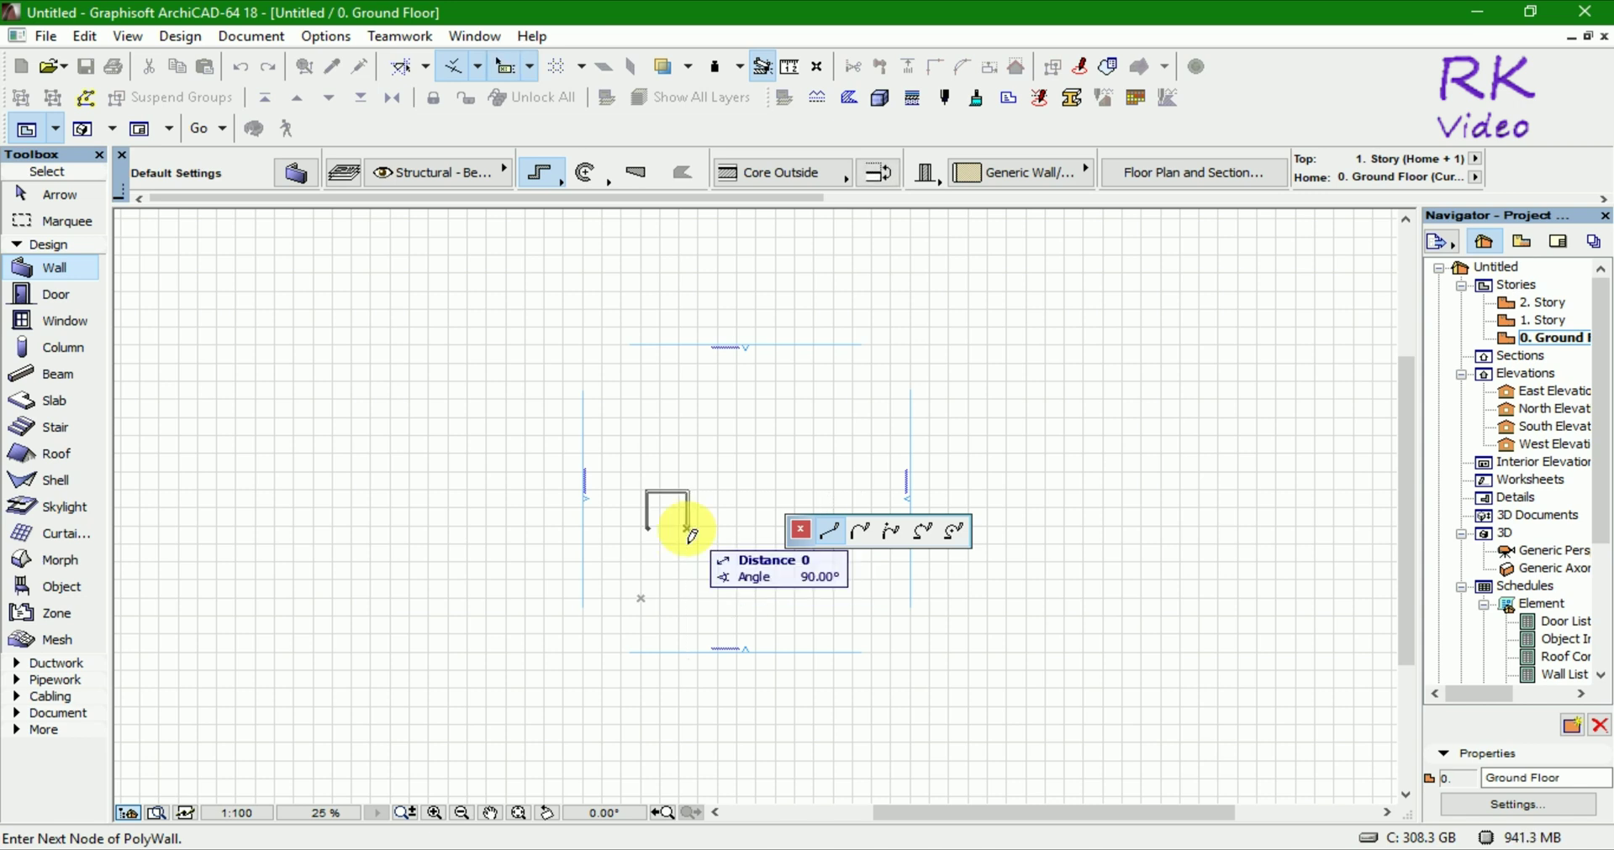
{"action": "left_click", "coordinate": [687, 530]}
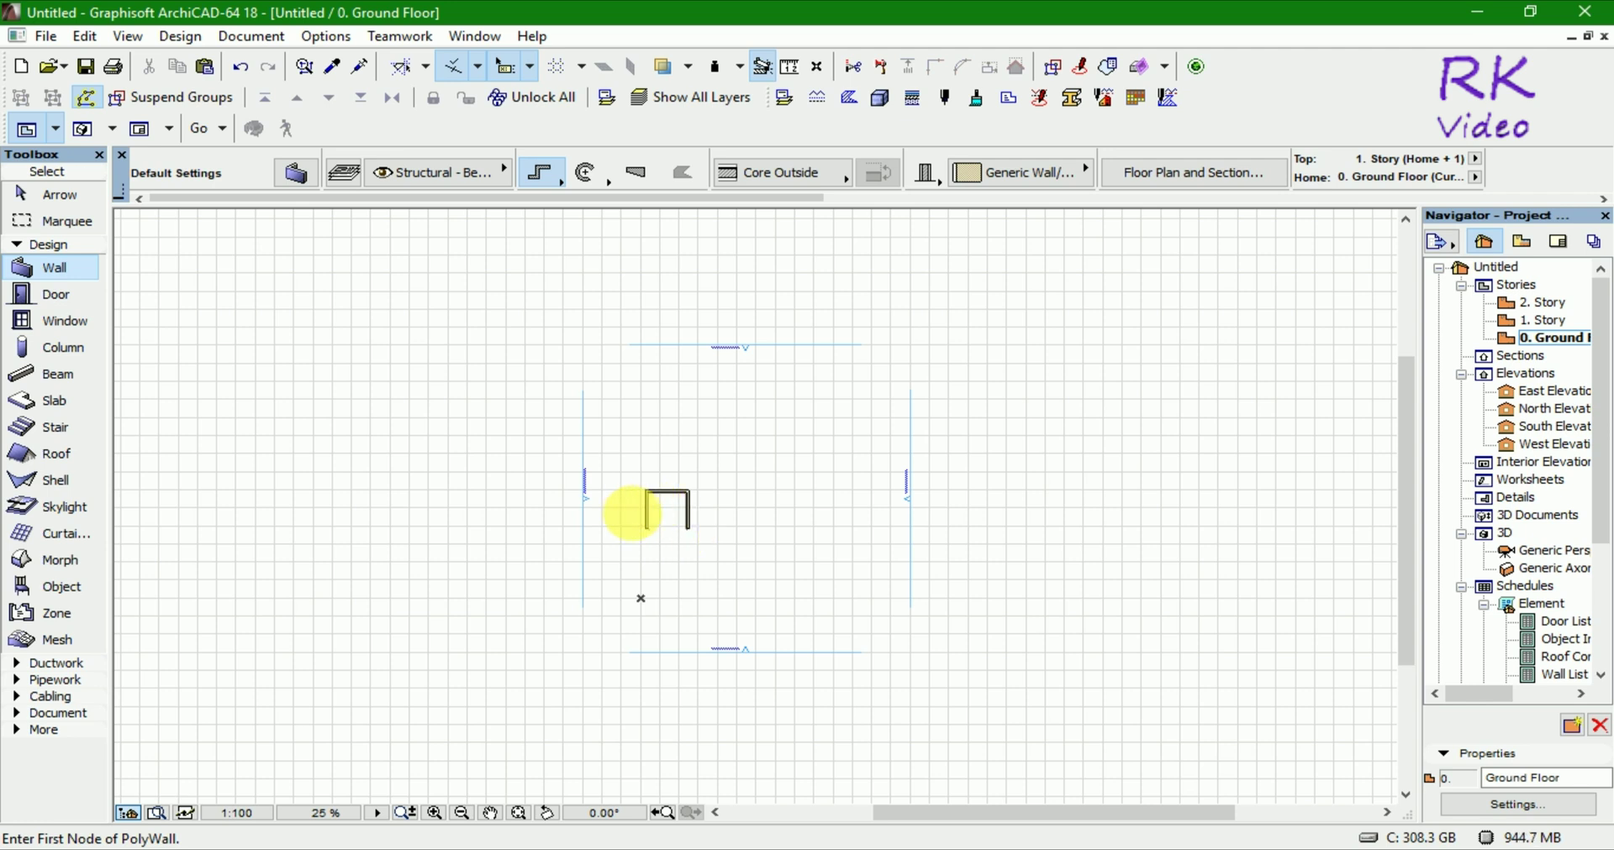
{"action": "scroll", "coordinate": [631, 513], "scroll_direction": "up", "scroll_amount": 2}
{"action": "scroll", "coordinate": [632, 512], "scroll_direction": "up", "scroll_amount": 2}
{"action": "scroll", "coordinate": [668, 506], "scroll_direction": "up", "scroll_amount": 3}
{"action": "scroll", "coordinate": [661, 508], "scroll_direction": "up", "scroll_amount": 2}
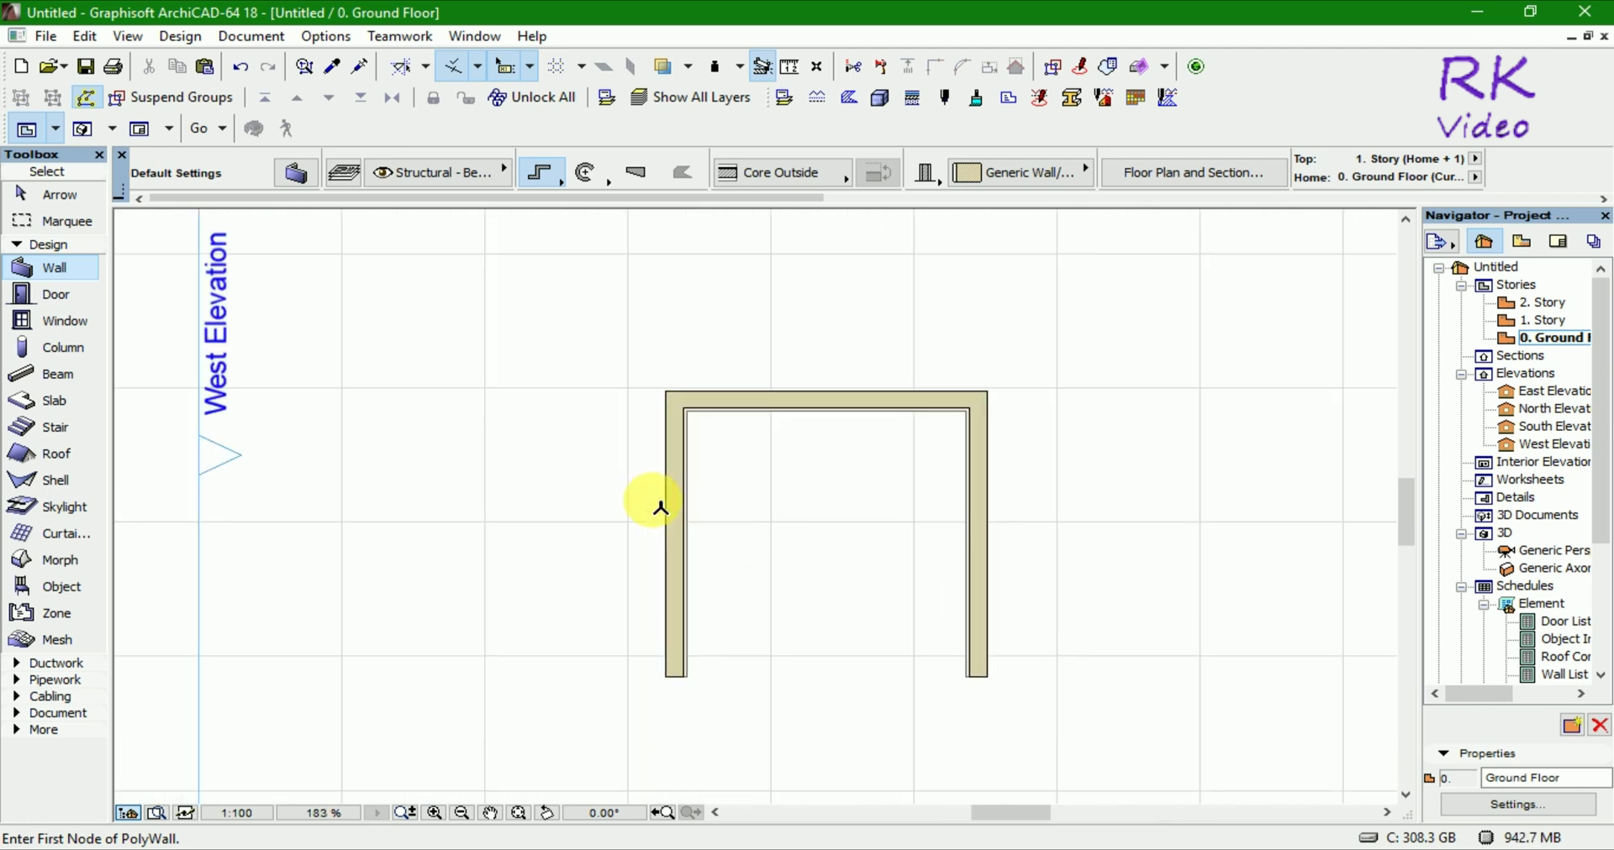
Step: Choose the Window tool, place a window in the top wall, then undo it
{"action": "key", "text": "Escape"}
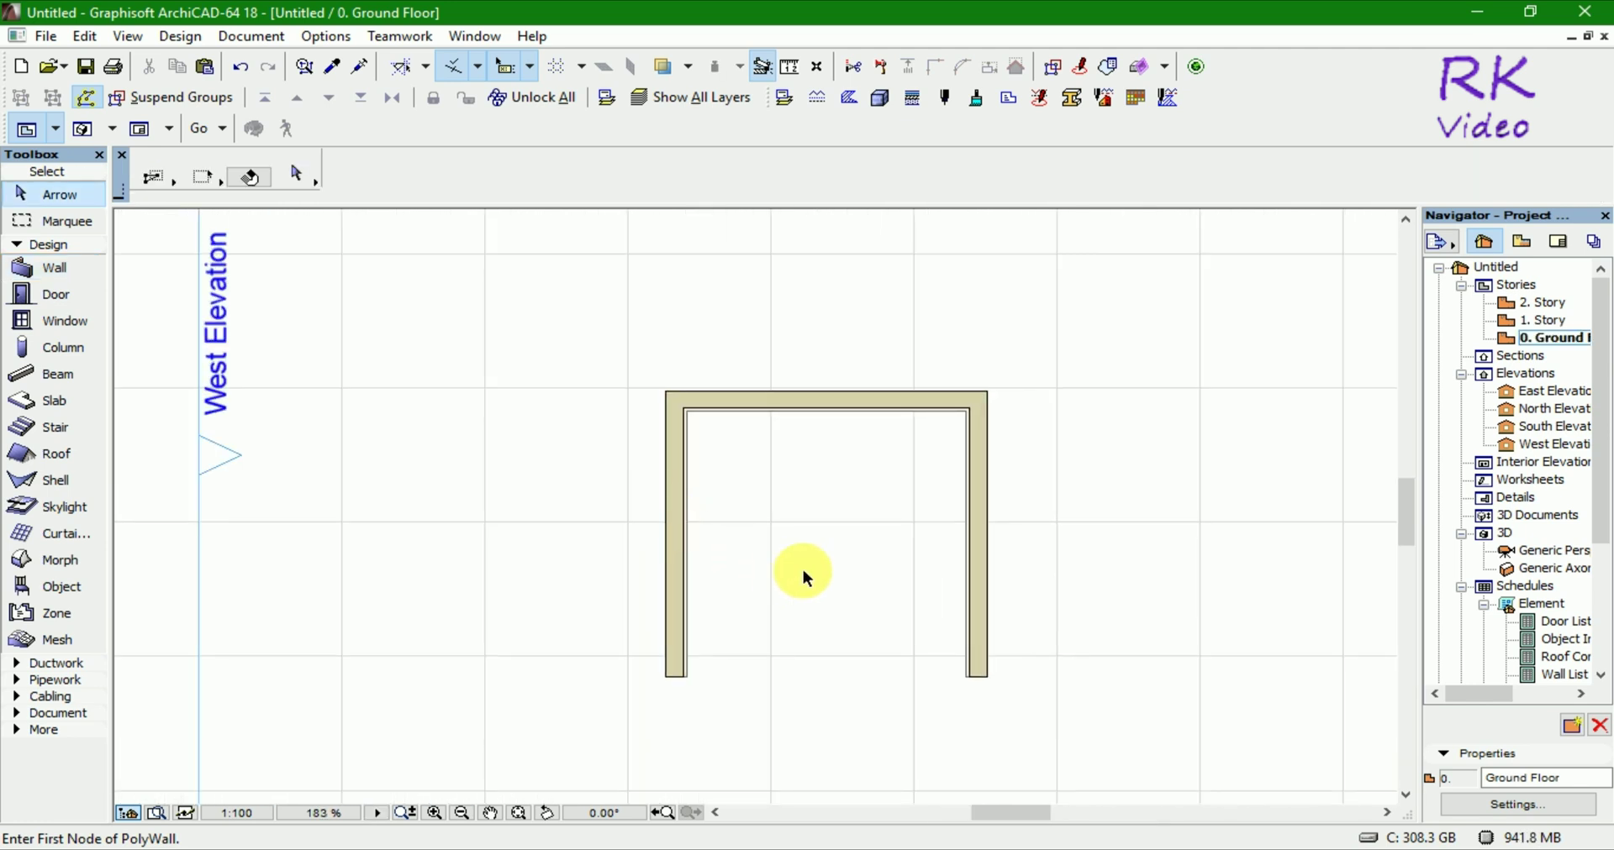
{"action": "left_click", "coordinate": [60, 321]}
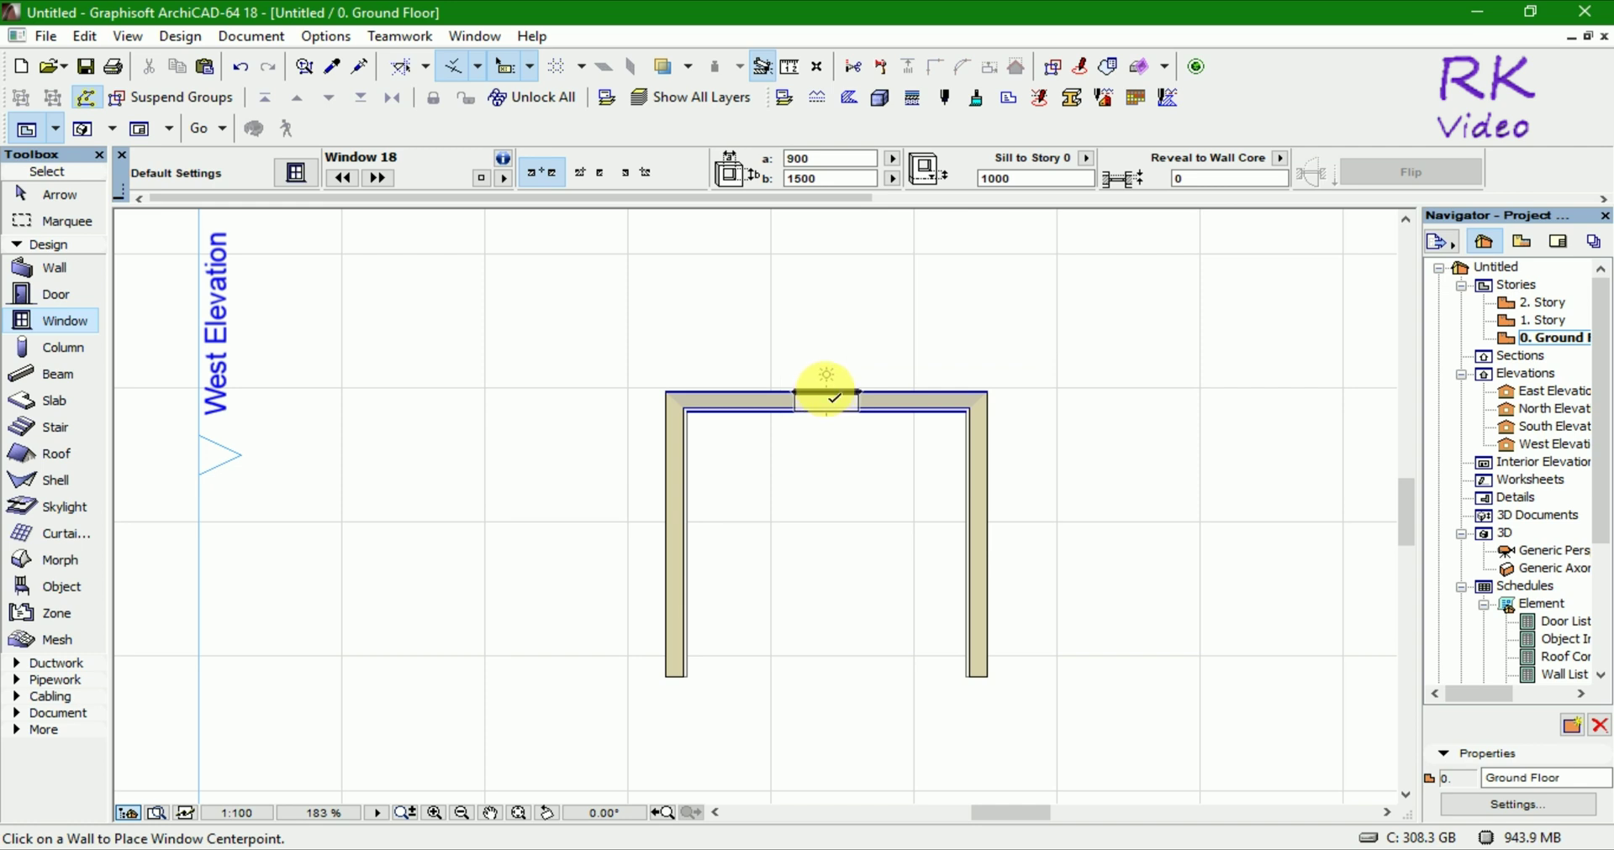
{"action": "left_click", "coordinate": [832, 393]}
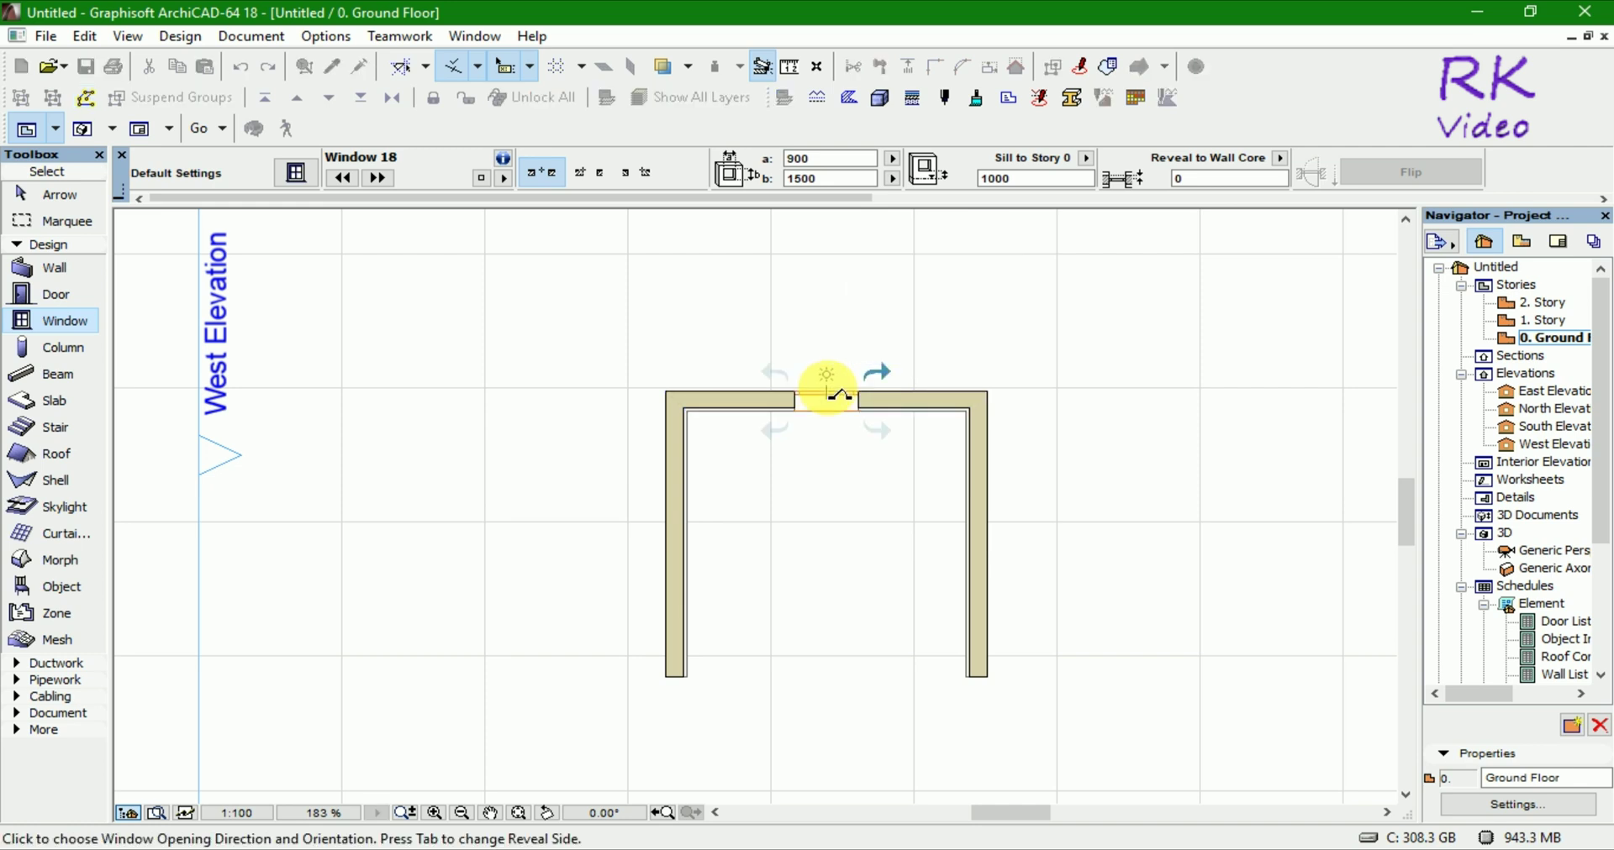
{"action": "left_click", "coordinate": [838, 438]}
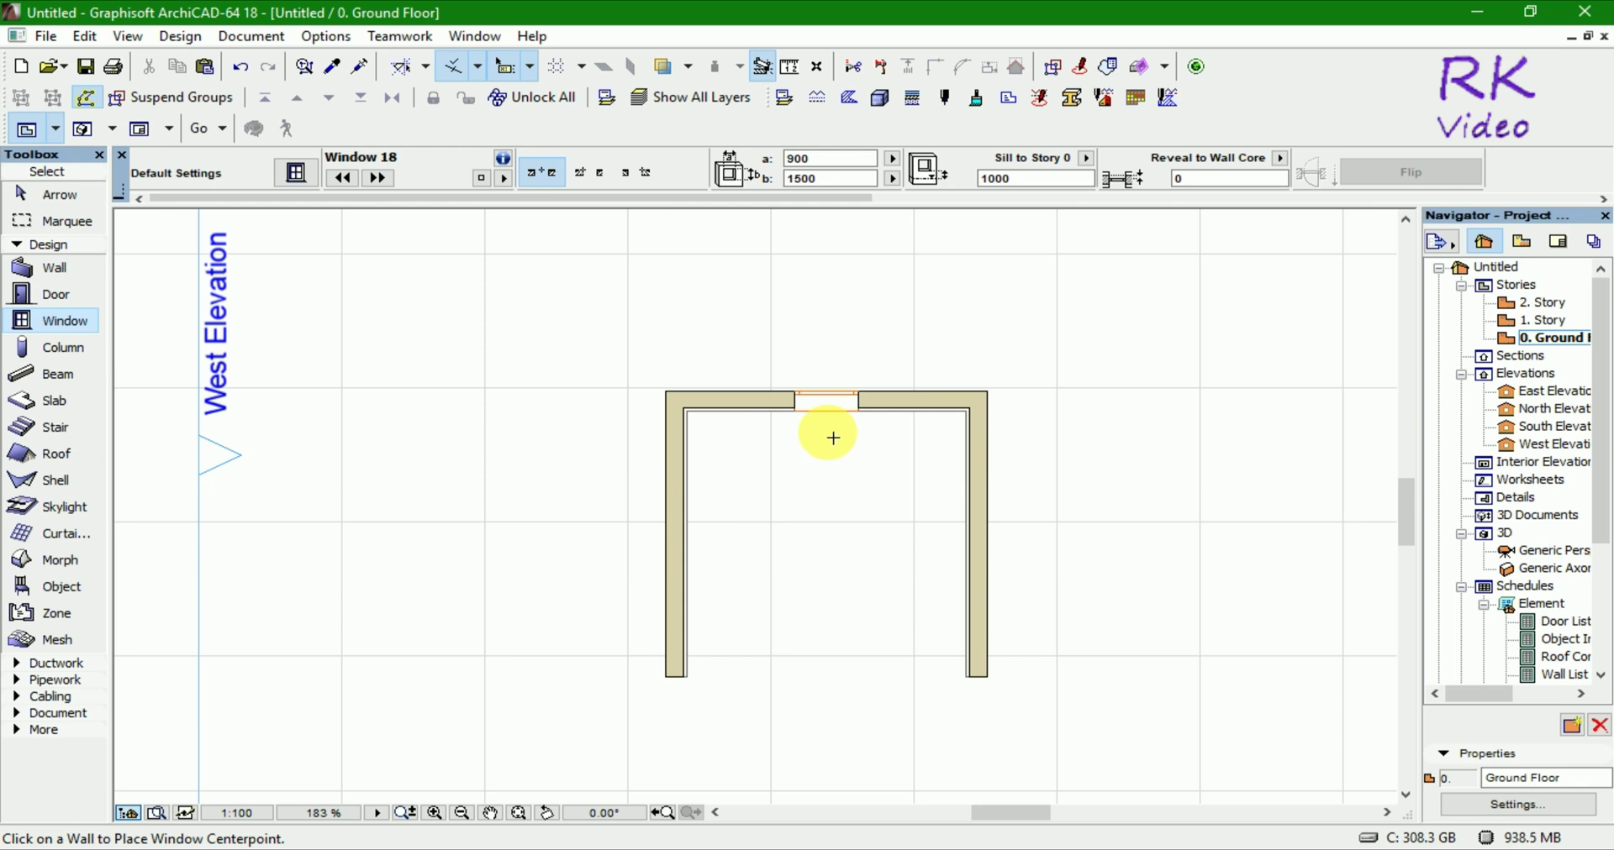
{"action": "key", "text": "ctrl+z"}
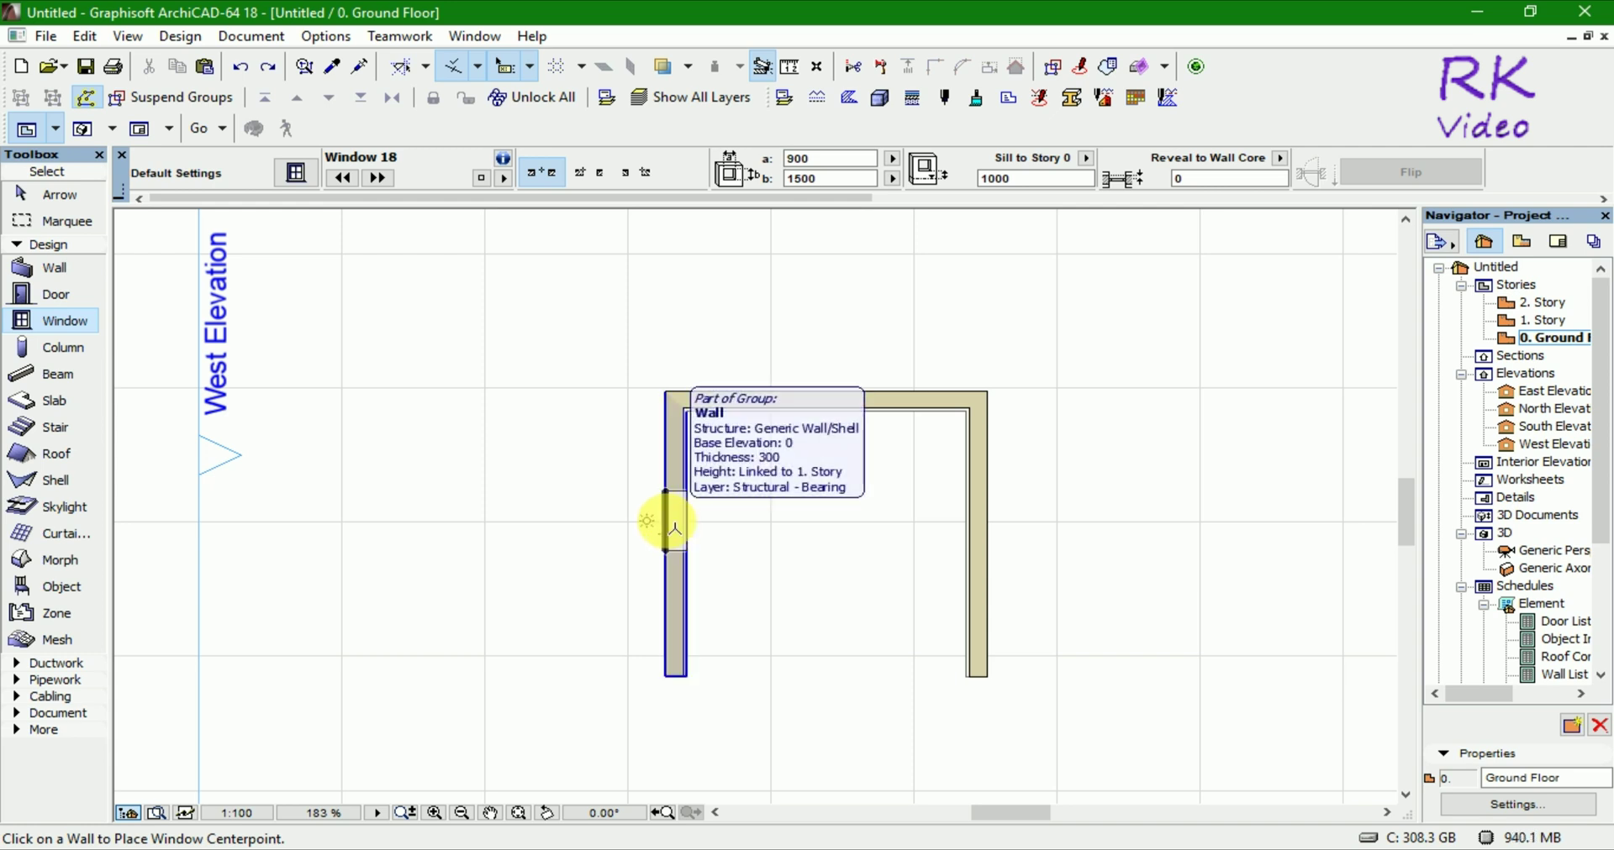
Step: Place windows at the midpoints of the left and right walls, setting each opening side
{"action": "left_click", "coordinate": [675, 528]}
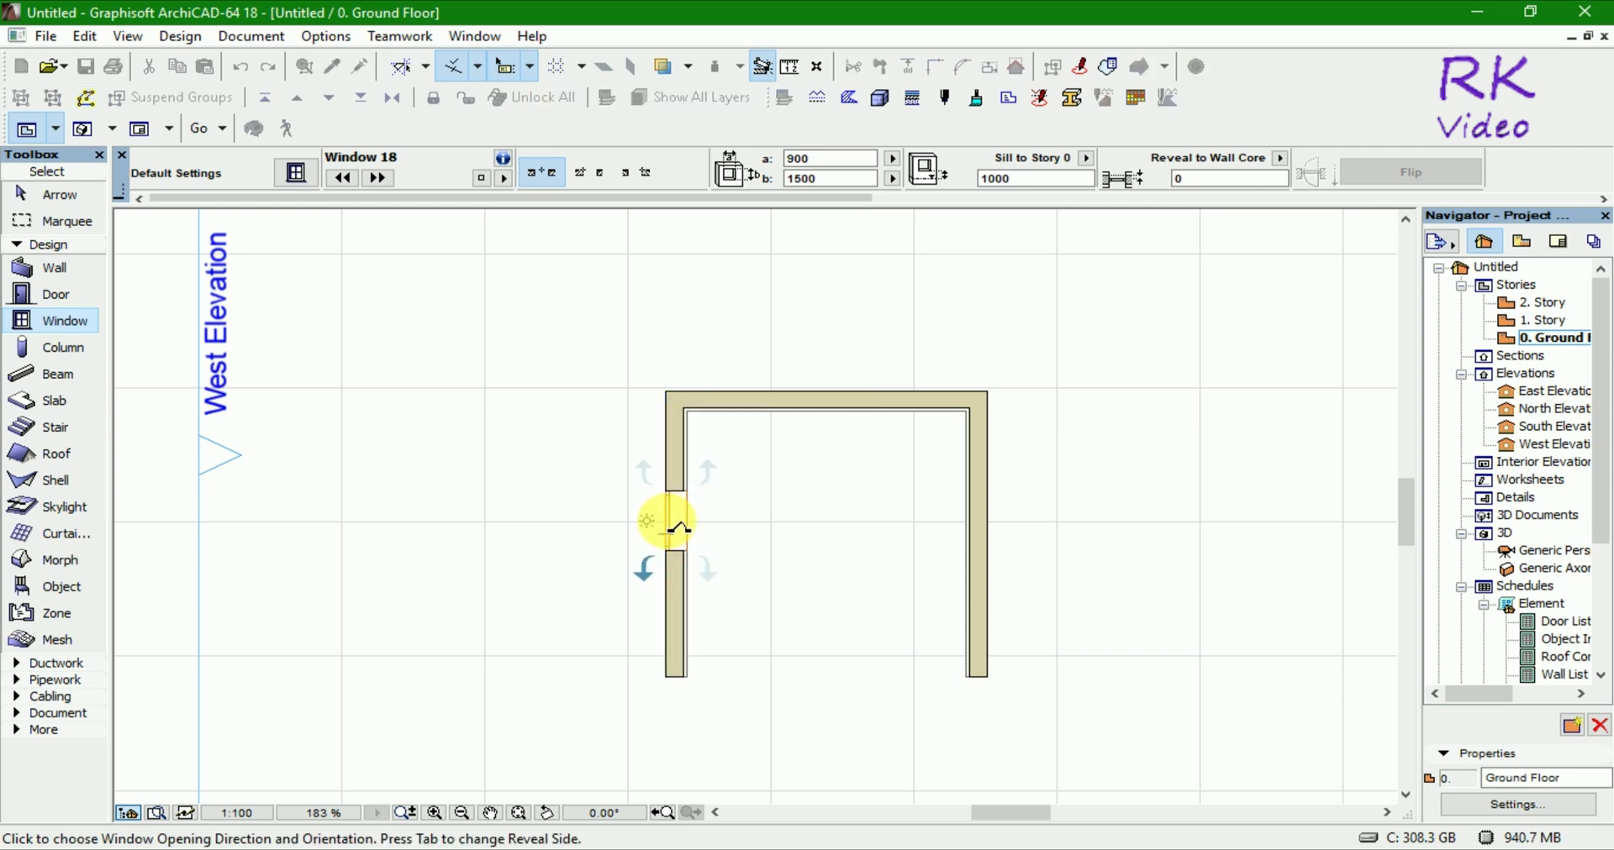
{"action": "left_click", "coordinate": [720, 518]}
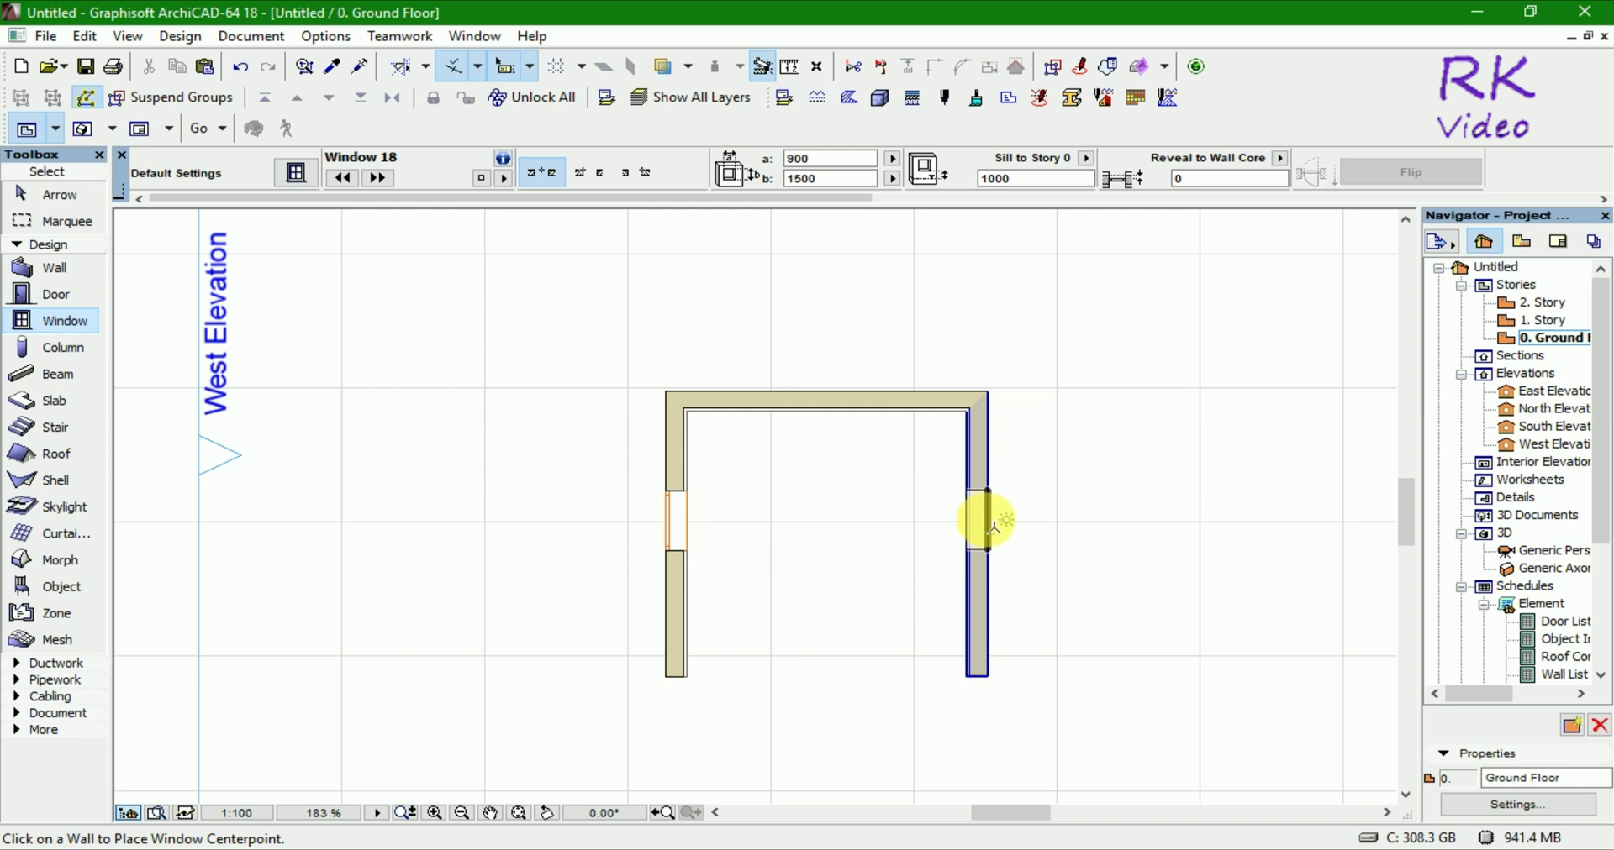
{"action": "left_click", "coordinate": [990, 525]}
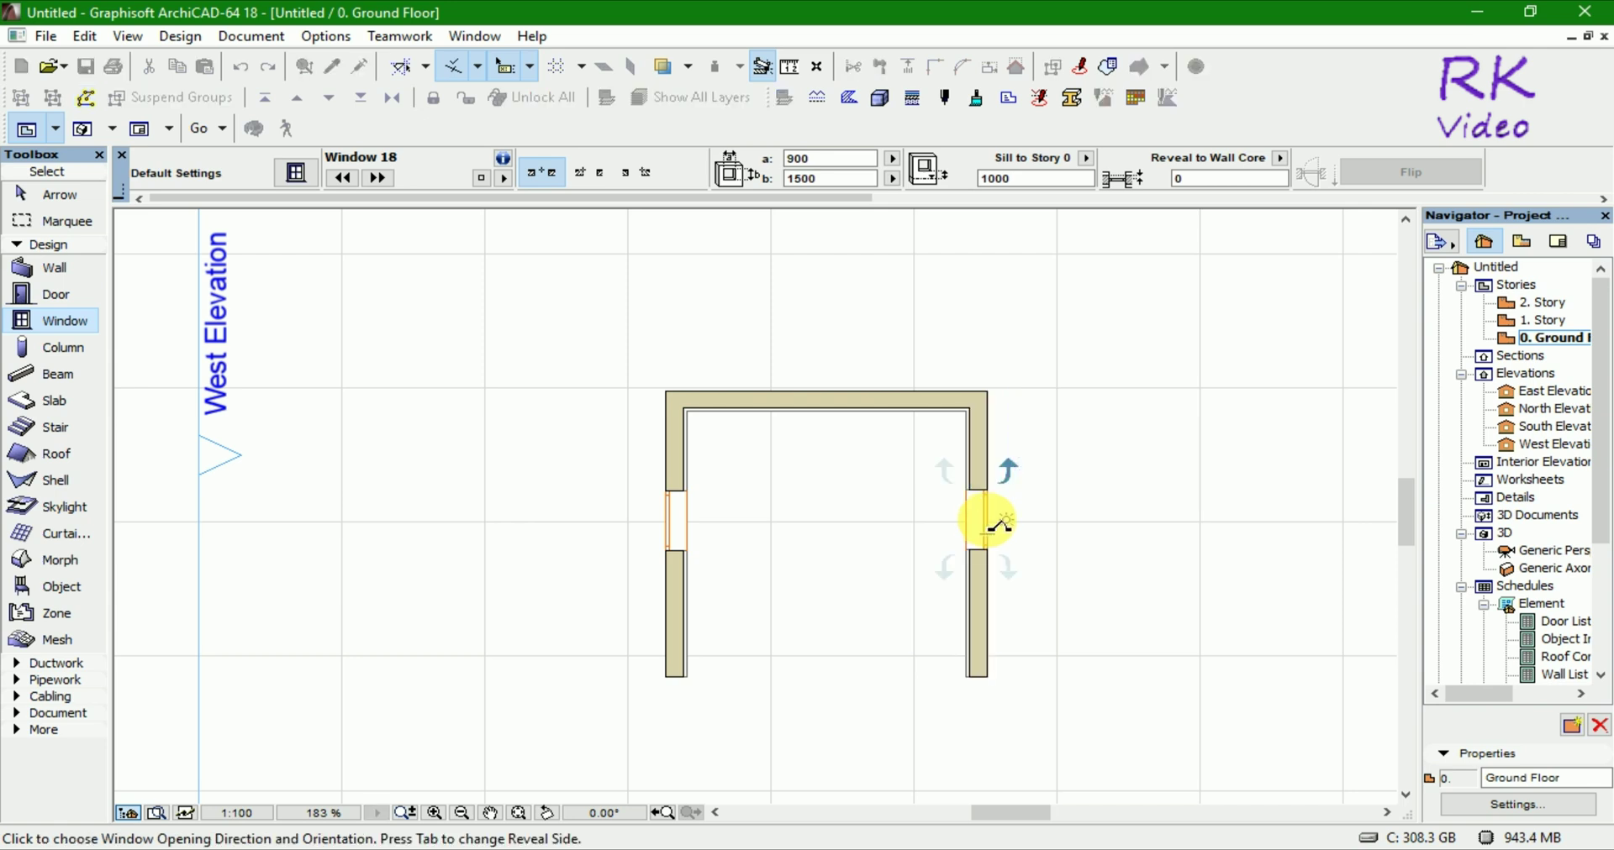
{"action": "left_click", "coordinate": [887, 532]}
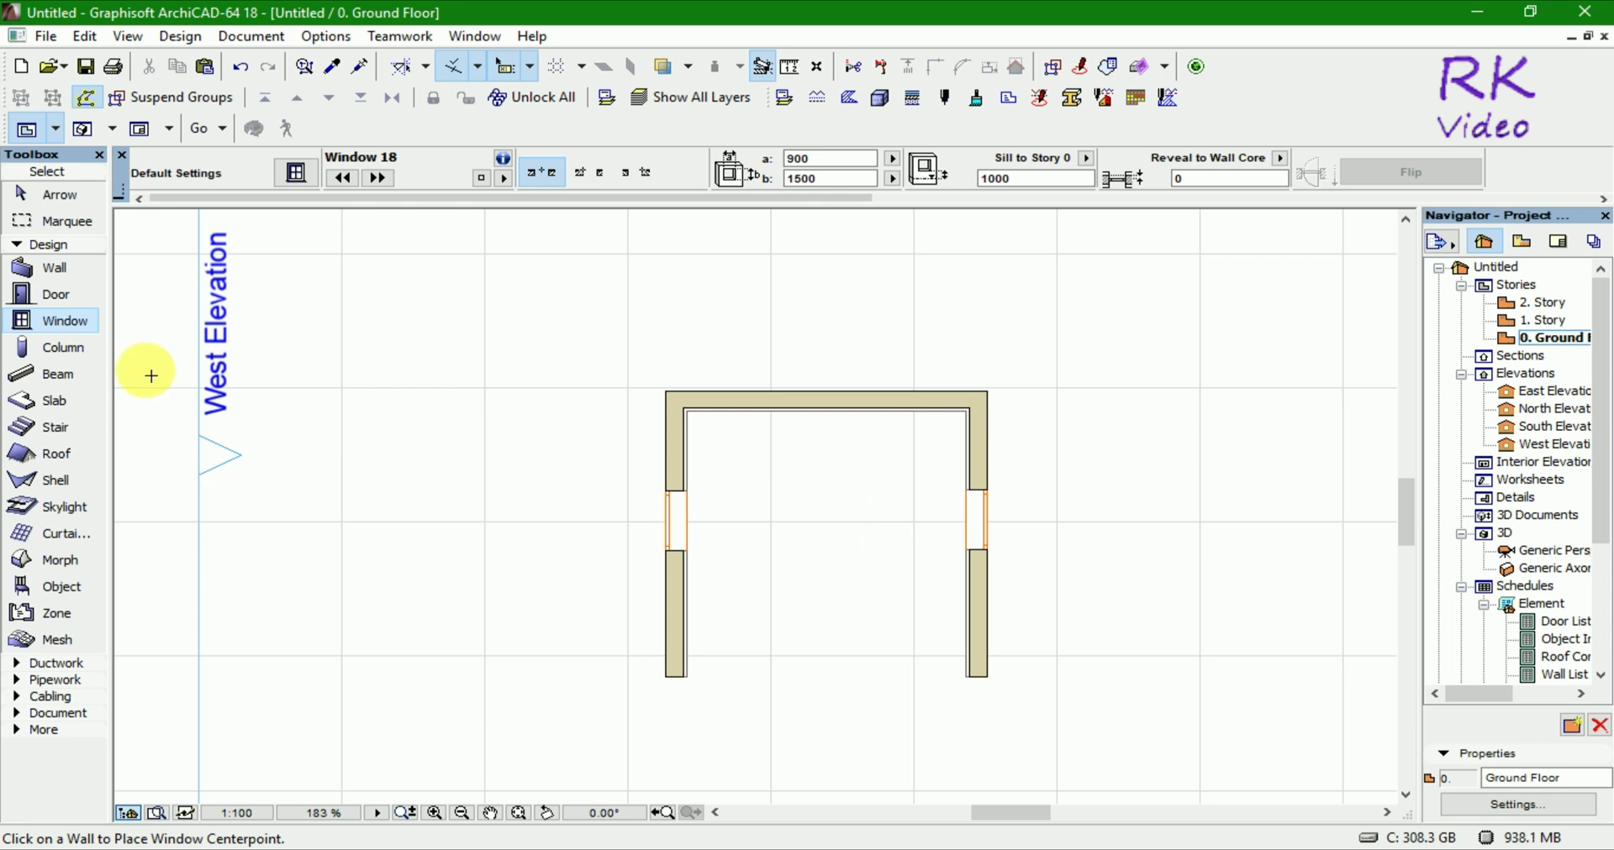
Step: Select all three room walls and bring up their settings
{"action": "left_click", "coordinate": [57, 404]}
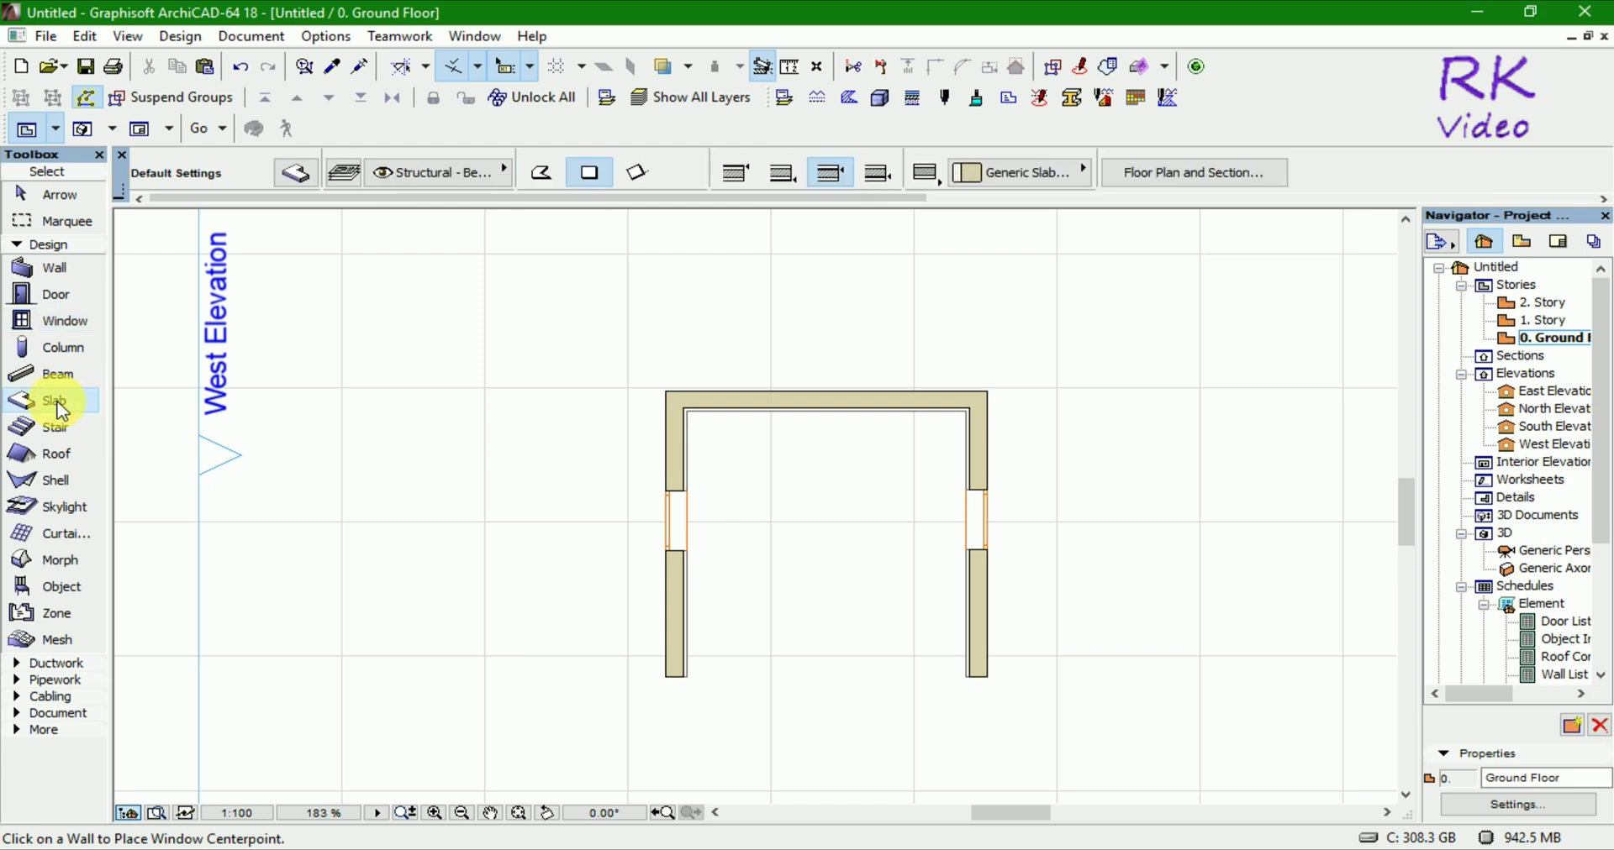
{"action": "key", "text": "shift"}
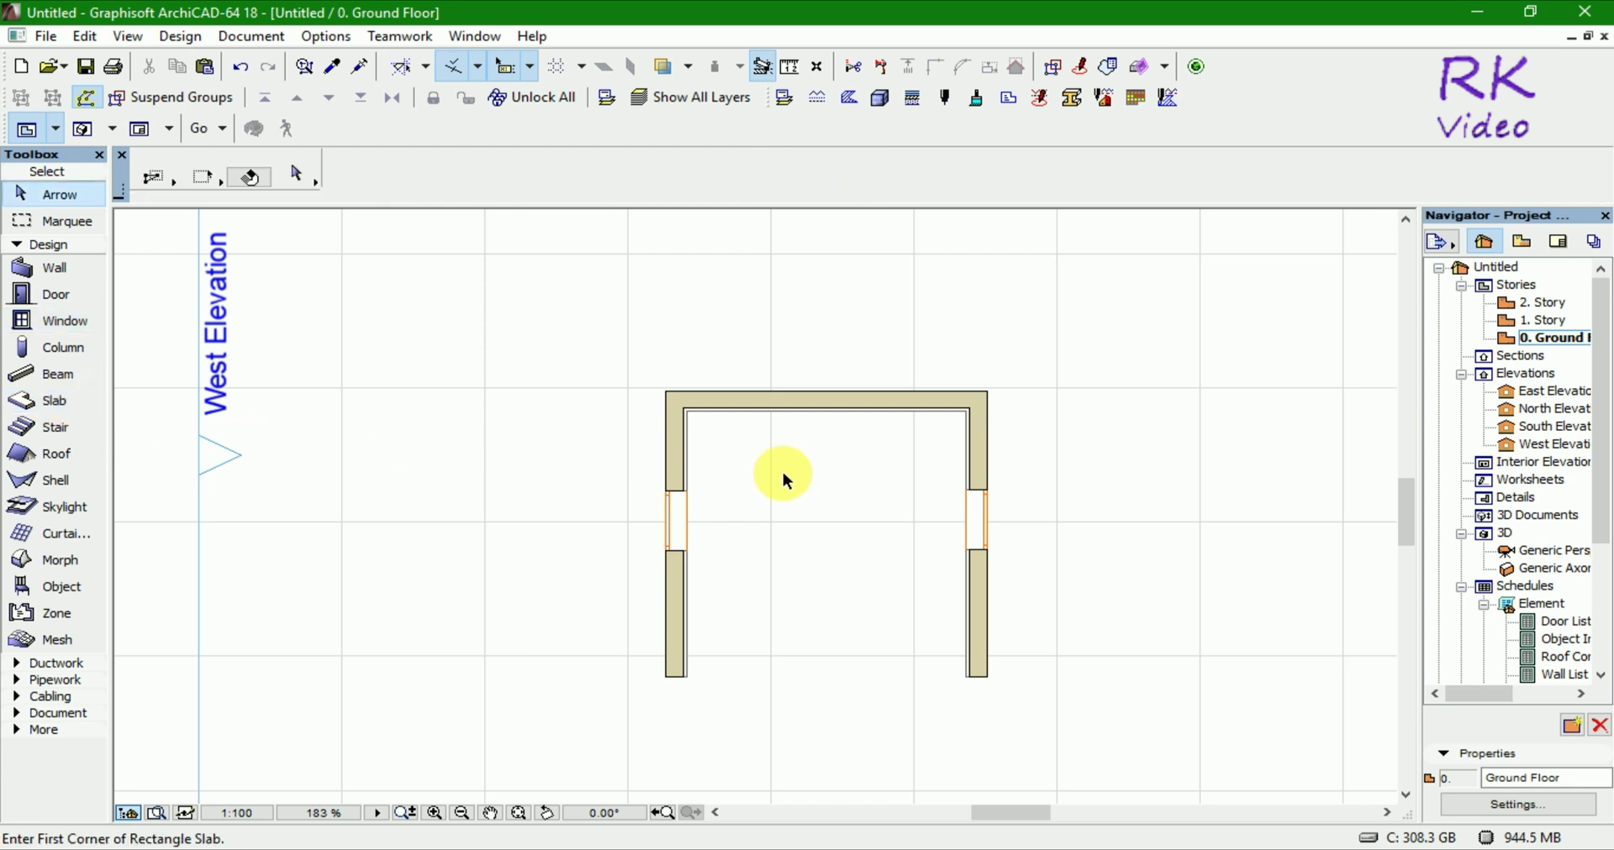
{"action": "left_click", "coordinate": [931, 418]}
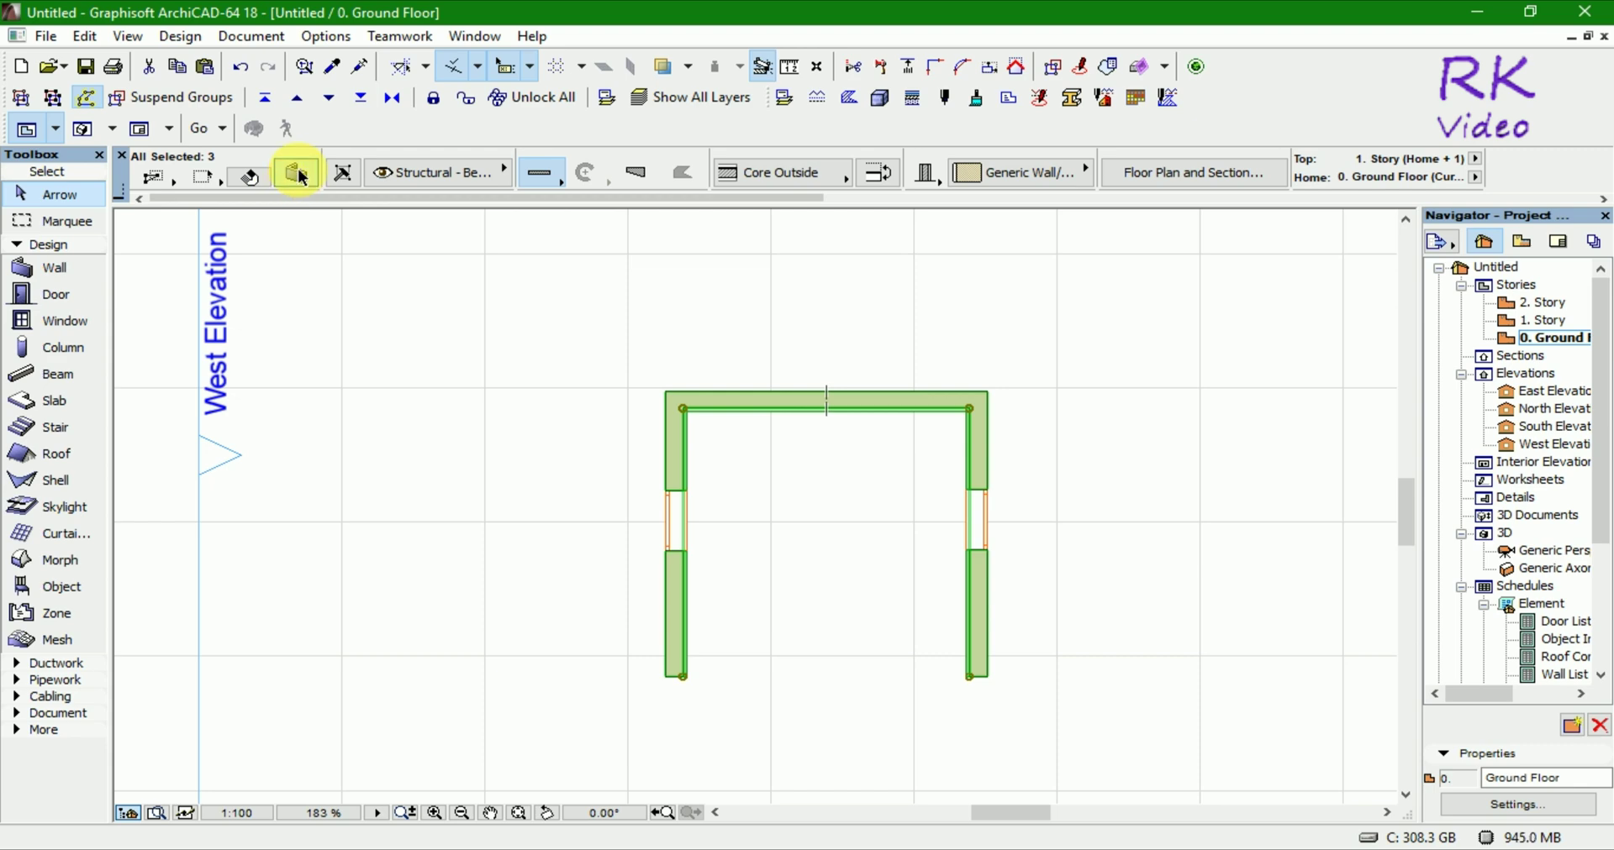
{"action": "left_click", "coordinate": [298, 173]}
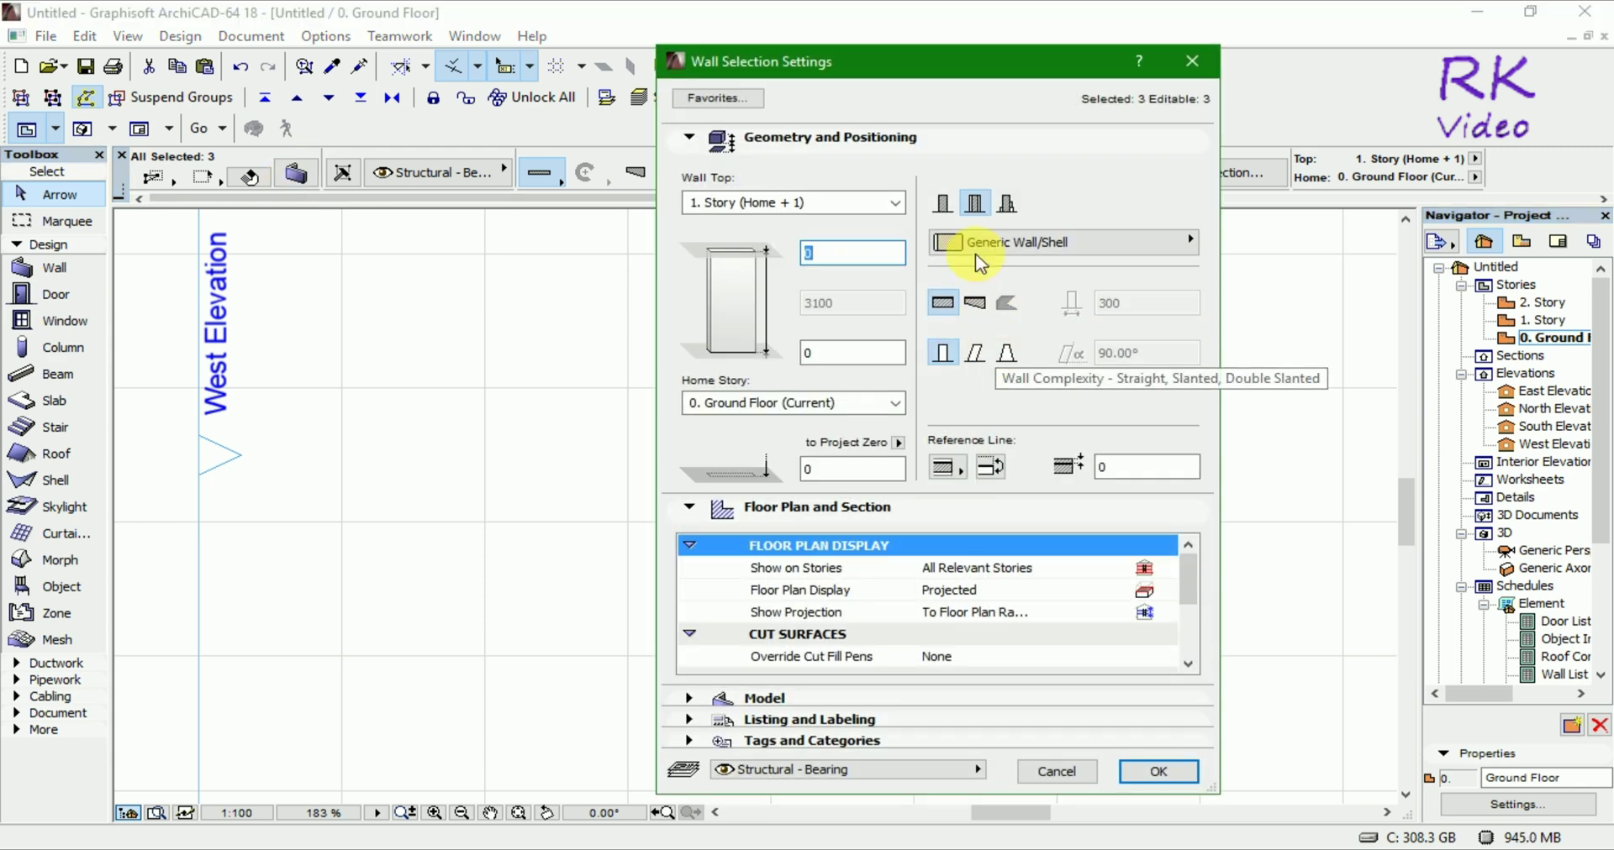
Step: Give the walls a composite structure with a 3000 top offset, then deselect them
{"action": "left_click", "coordinate": [943, 204]}
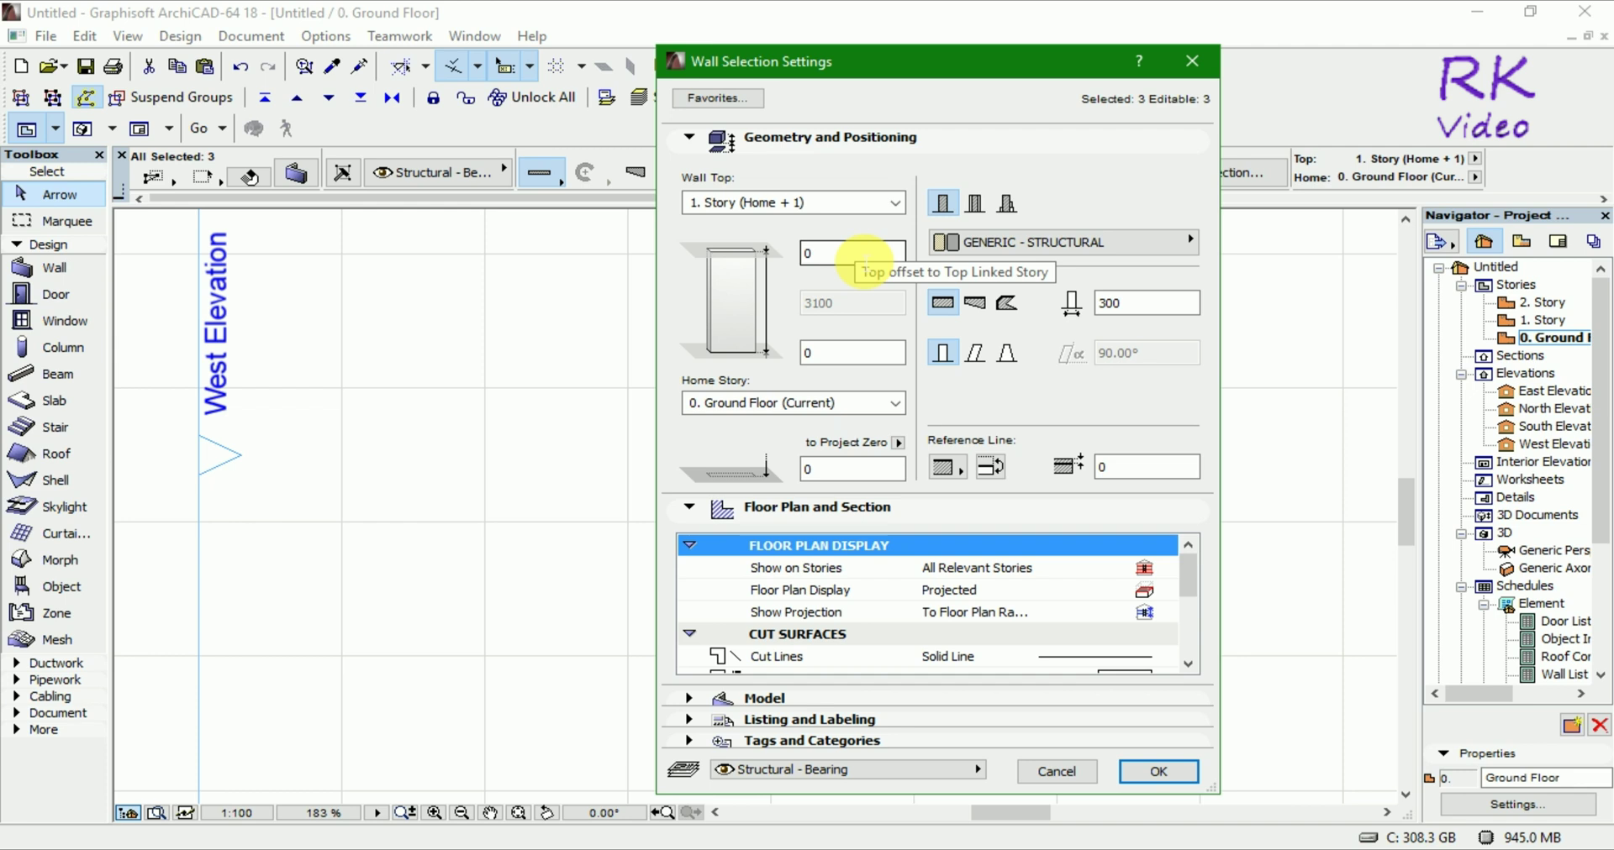
{"action": "left_click", "coordinate": [866, 261]}
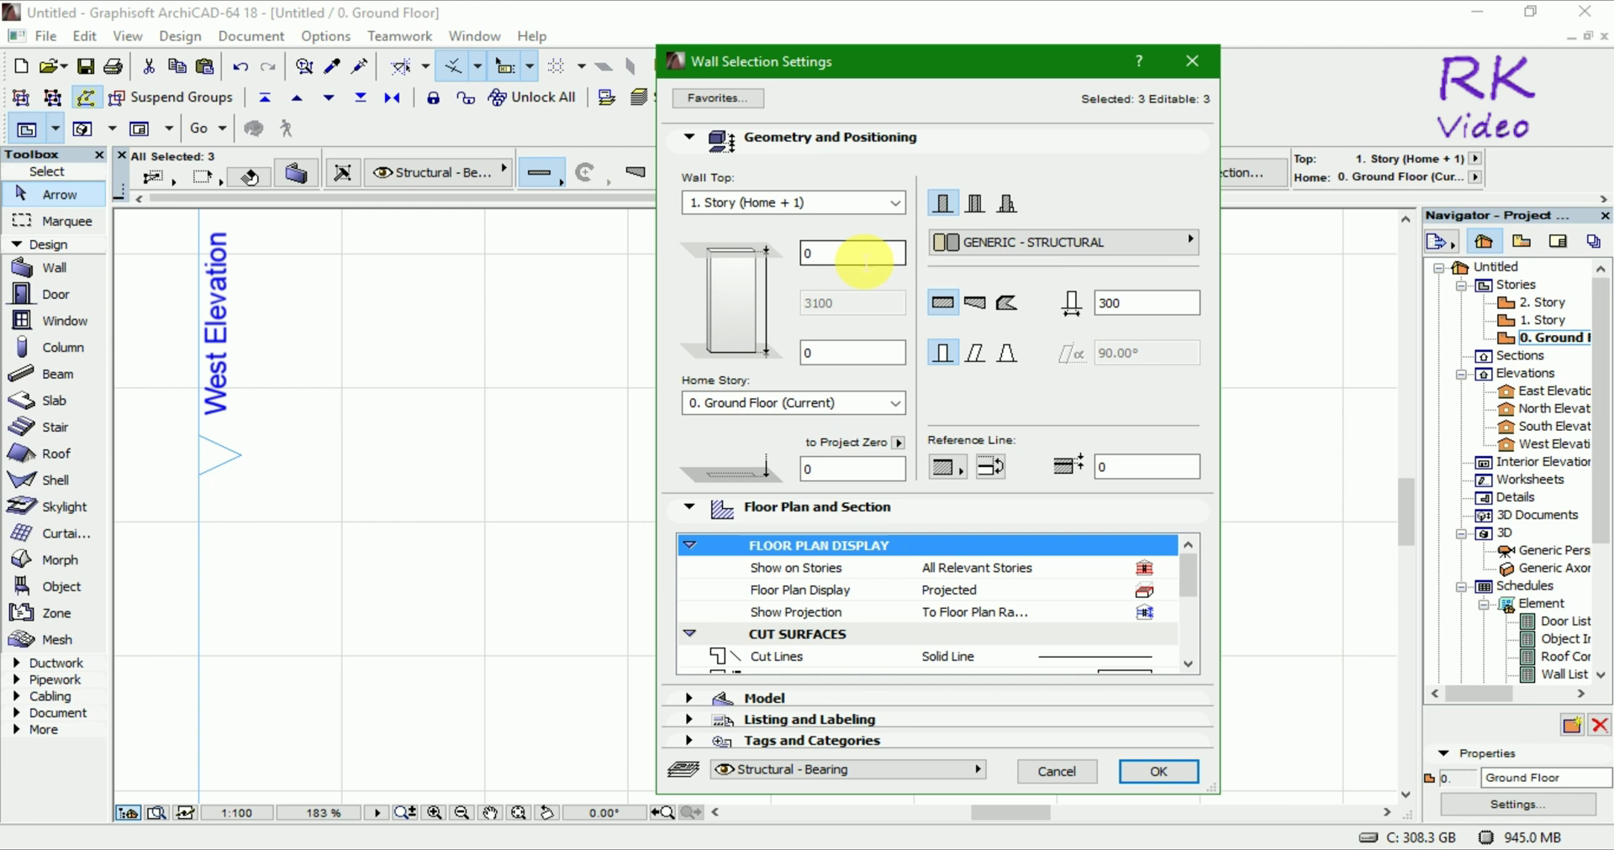
{"action": "left_click", "coordinate": [975, 204]}
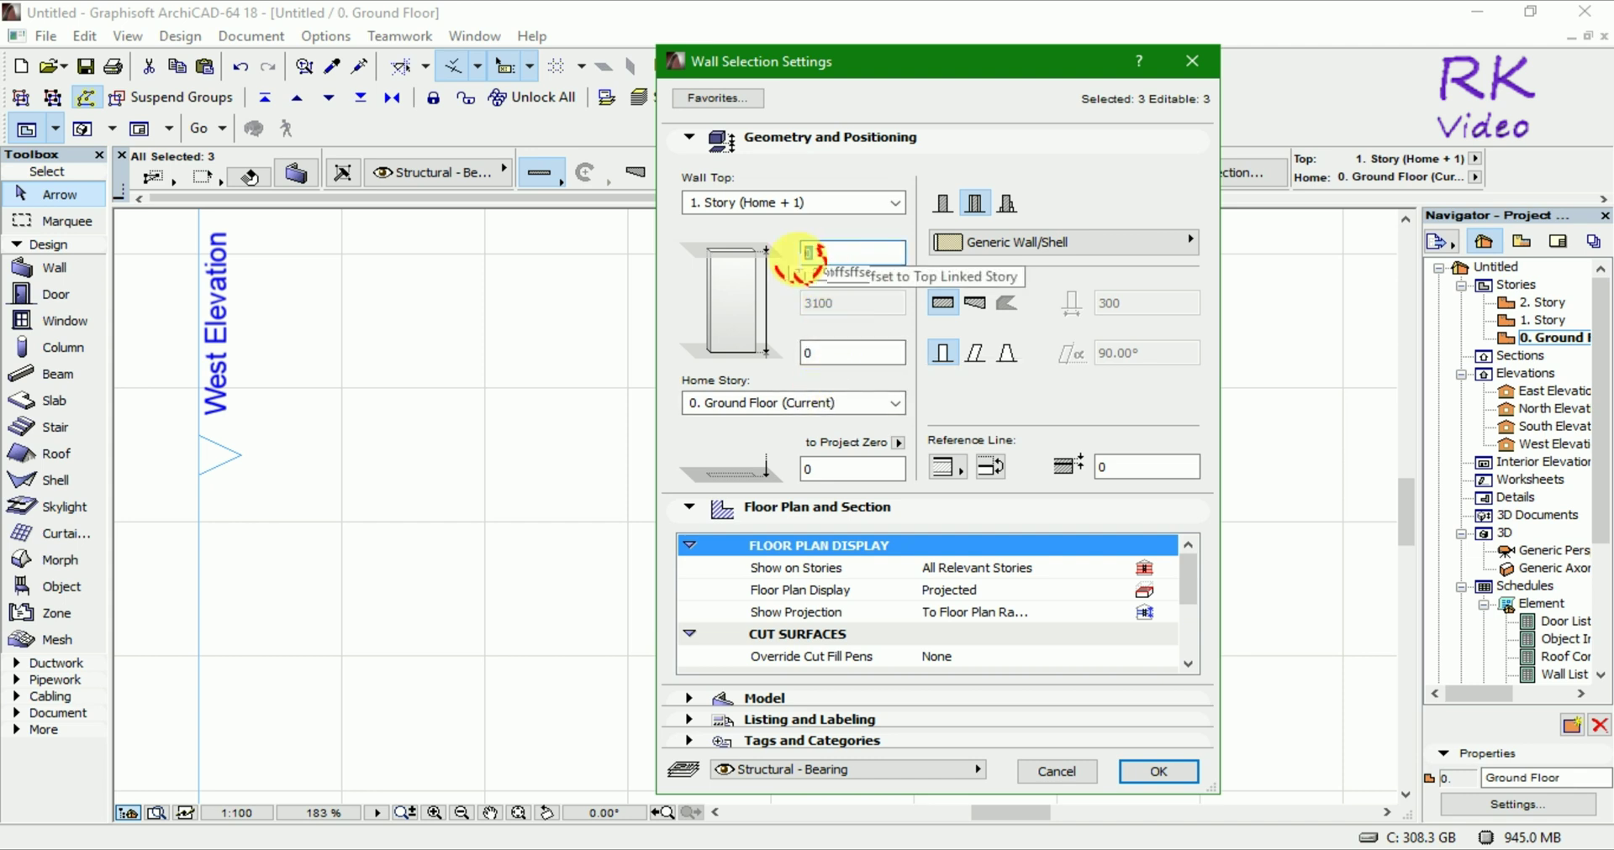
{"action": "left_click_drag", "start_coordinate": [836, 266], "coordinate": [789, 251]}
{"action": "type", "text": "3000"}
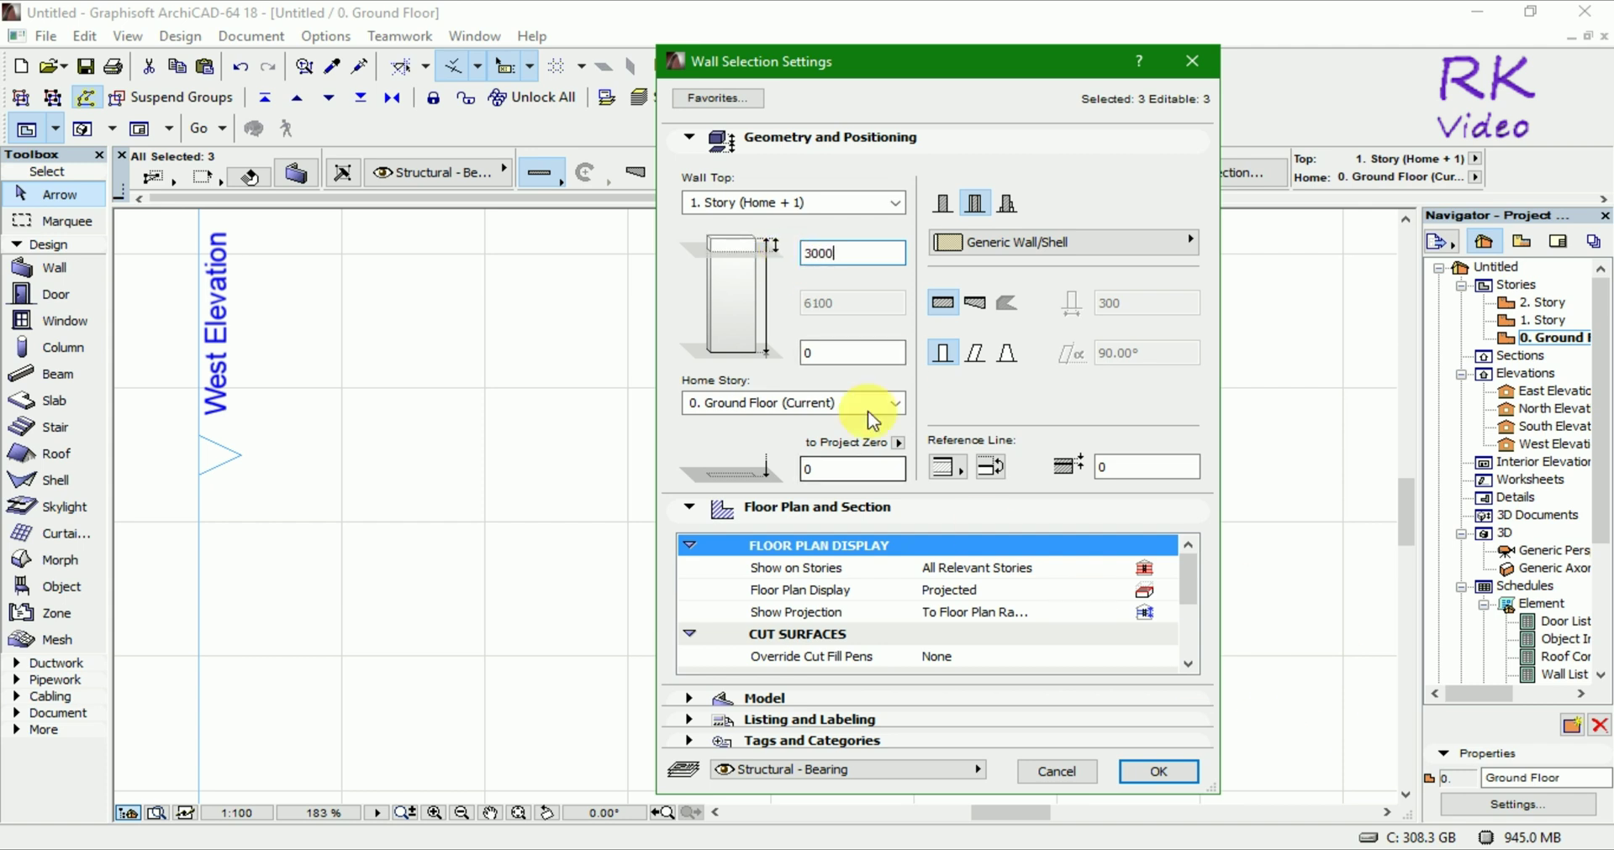
{"action": "left_click", "coordinate": [876, 354]}
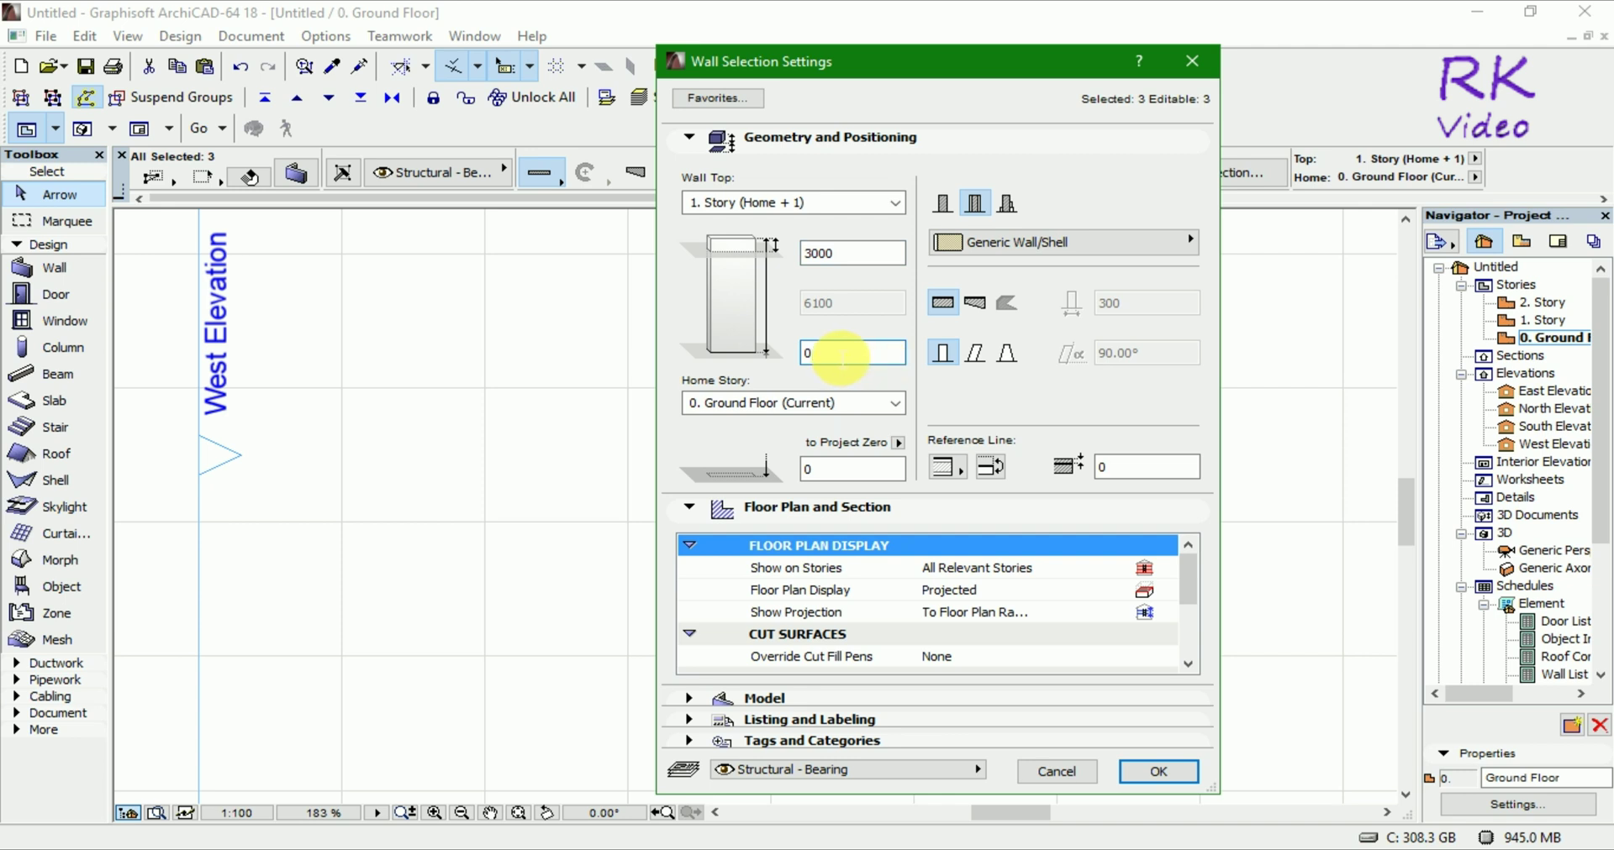
{"action": "left_click", "coordinate": [1160, 774]}
{"action": "left_click", "coordinate": [1088, 561]}
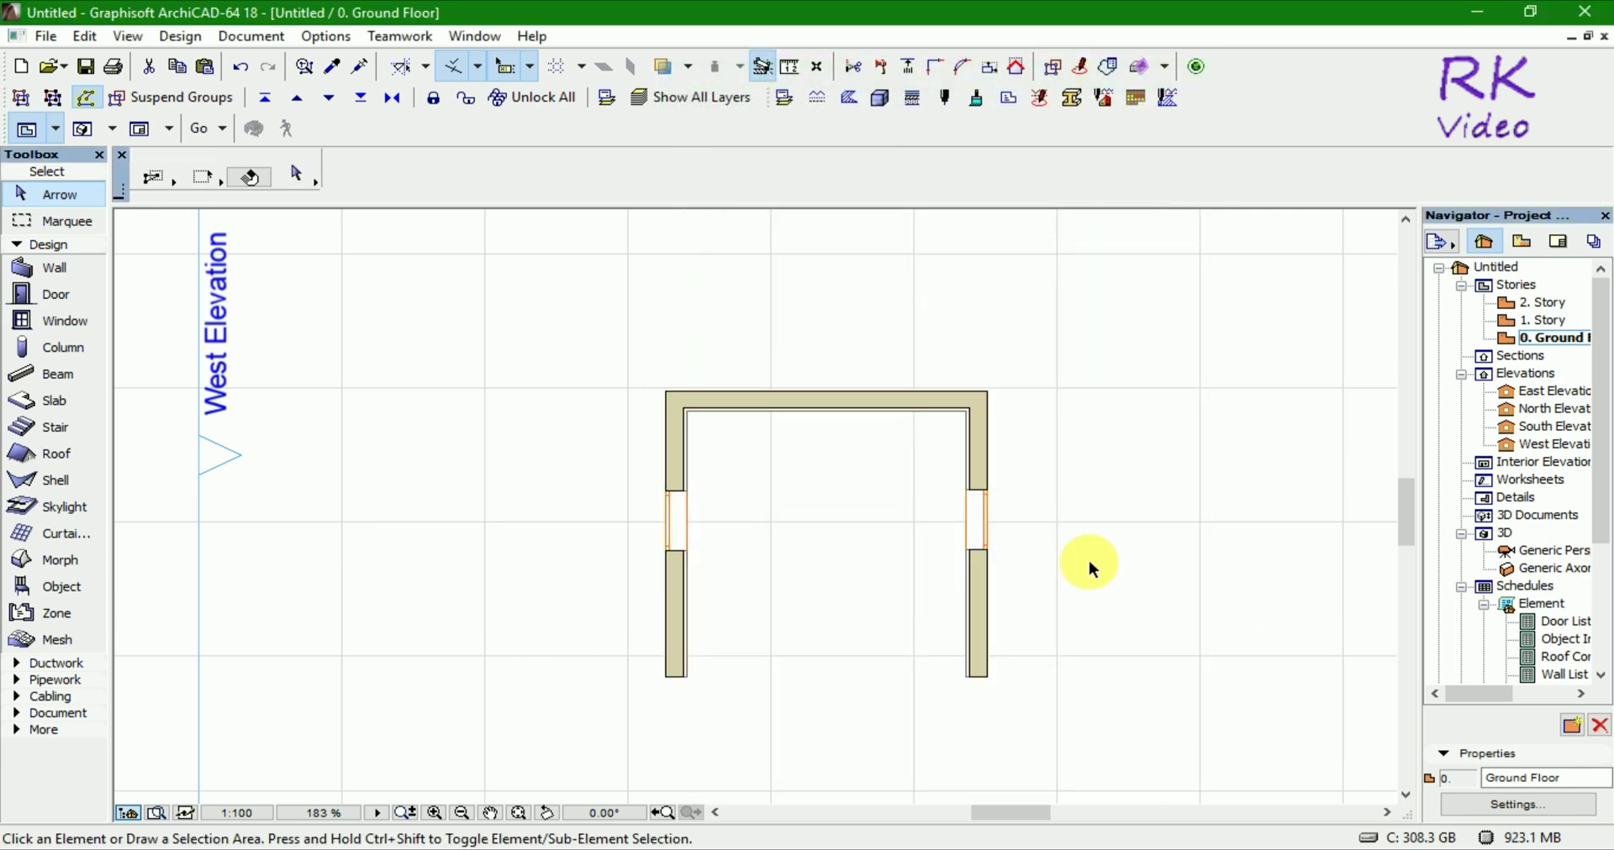
Step: In the 3D view, select the three walls and measure their 6100 height
{"action": "key", "text": "F3"}
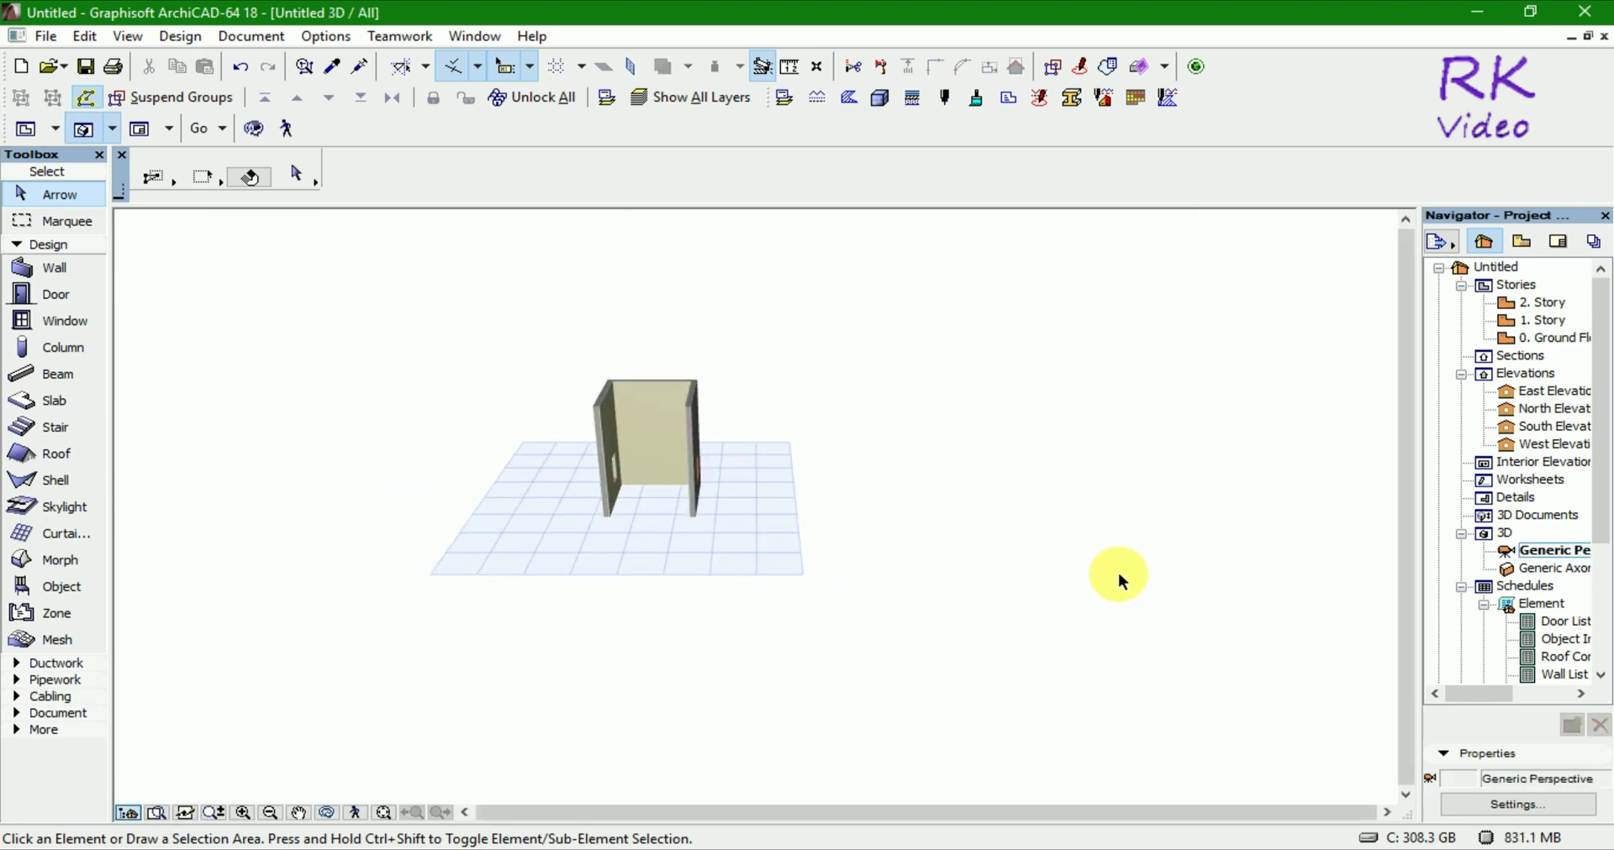
{"action": "mouse_move", "coordinate": [521, 555]}
{"action": "middle_mouse_down", "text": "shift"}
{"action": "mouse_move", "coordinate": [583, 527]}
{"action": "mouse_move", "coordinate": [799, 501]}
{"action": "mouse_move", "coordinate": [577, 443]}
{"action": "mouse_move", "coordinate": [608, 467]}
{"action": "middle_mouse_up", "text": "shift"}
{"action": "scroll", "coordinate": [607, 467], "scroll_direction": "up", "scroll_amount": 2}
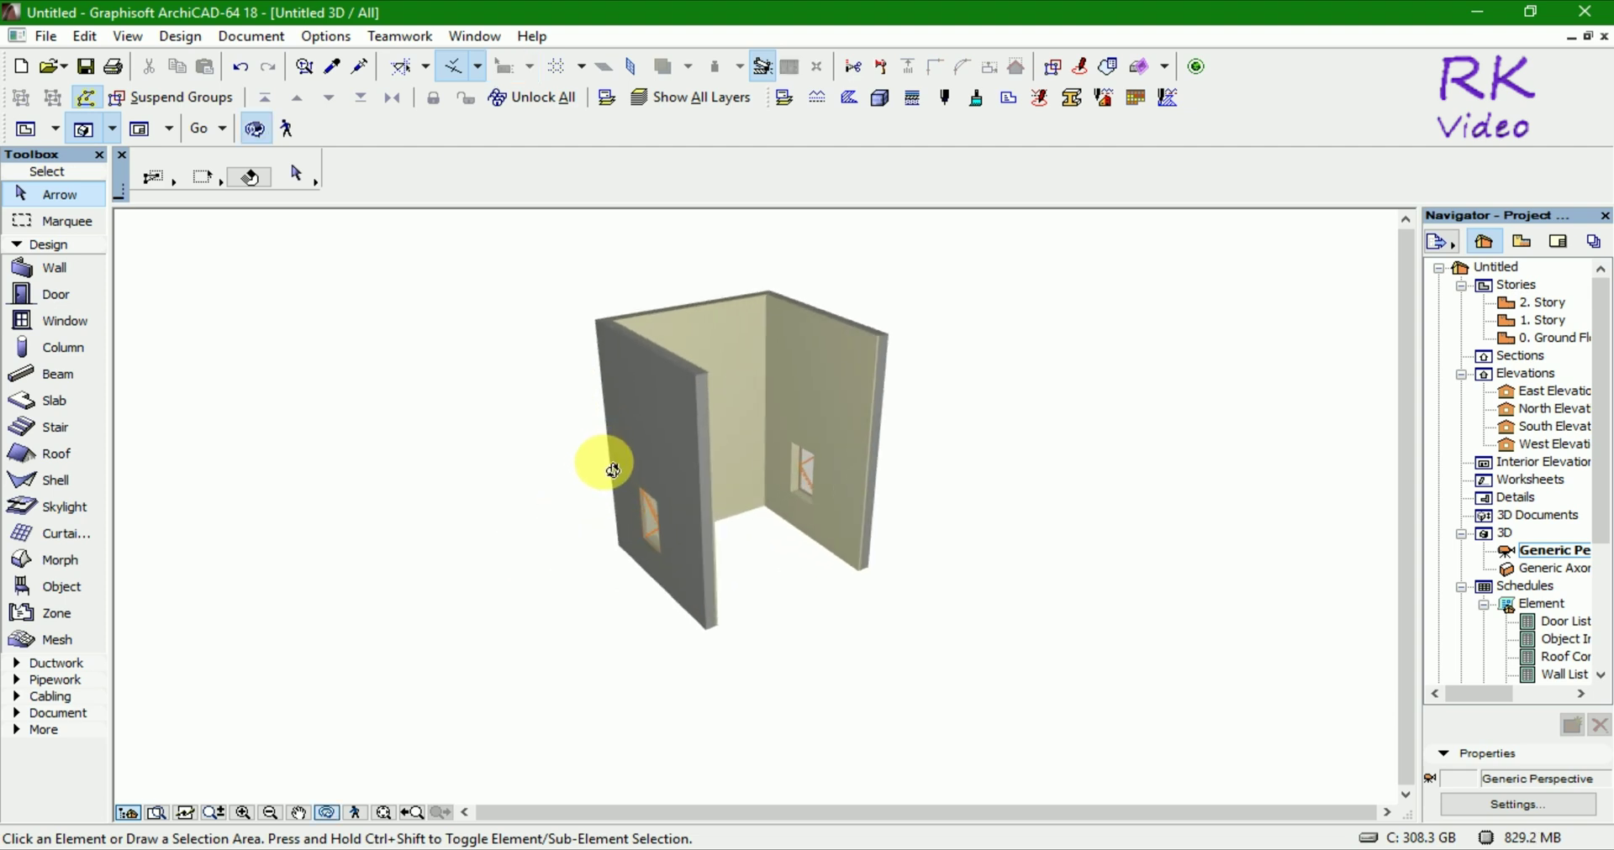
{"action": "scroll", "coordinate": [608, 467], "scroll_direction": "up", "scroll_amount": 3}
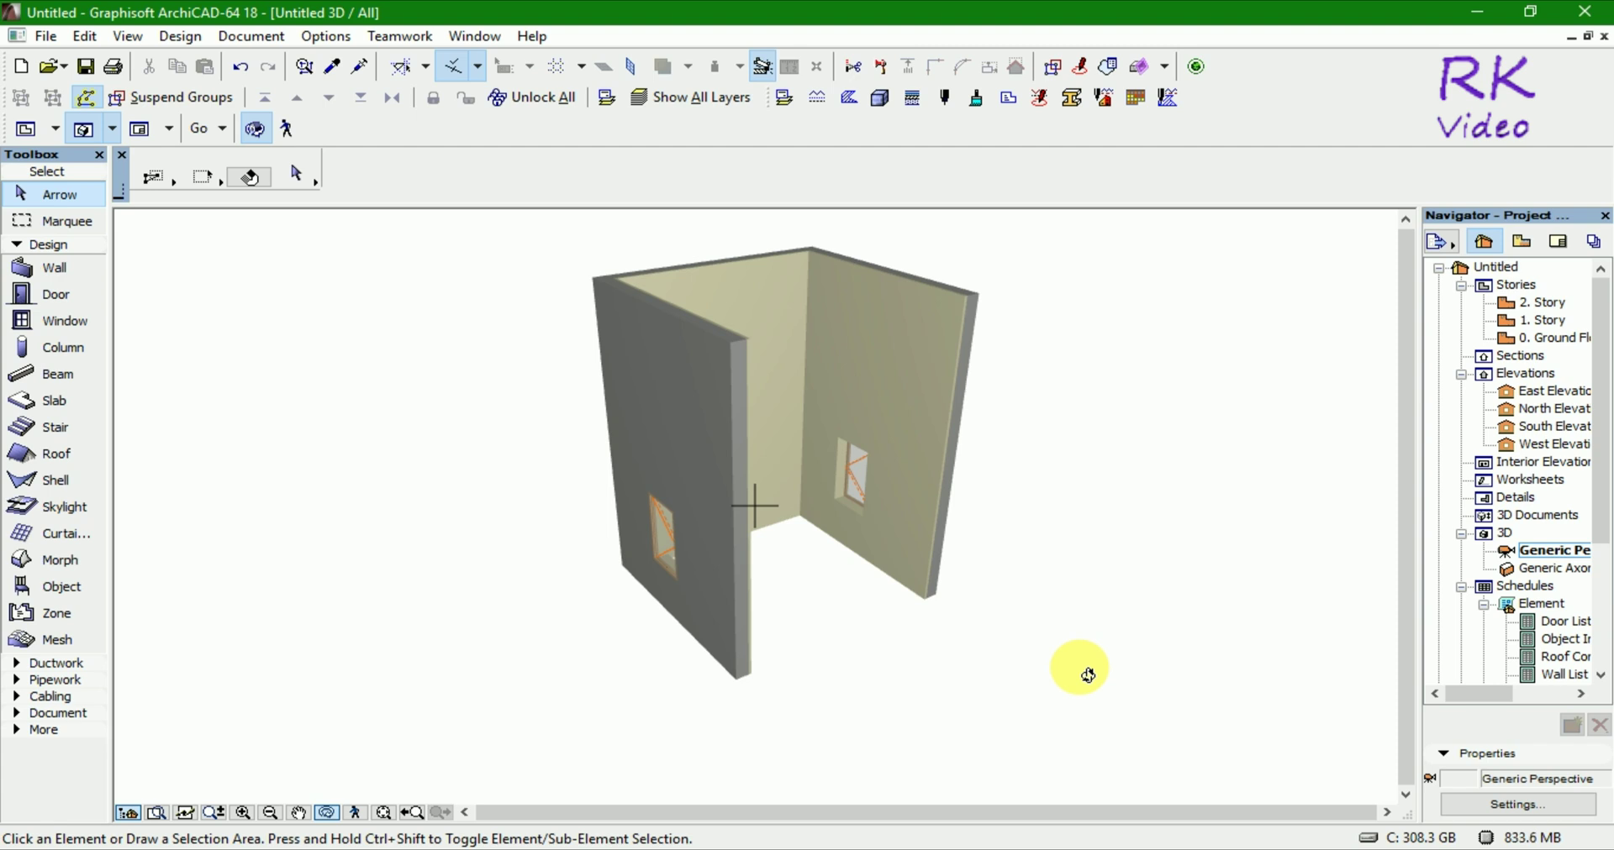
{"action": "left_click", "coordinate": [747, 344]}
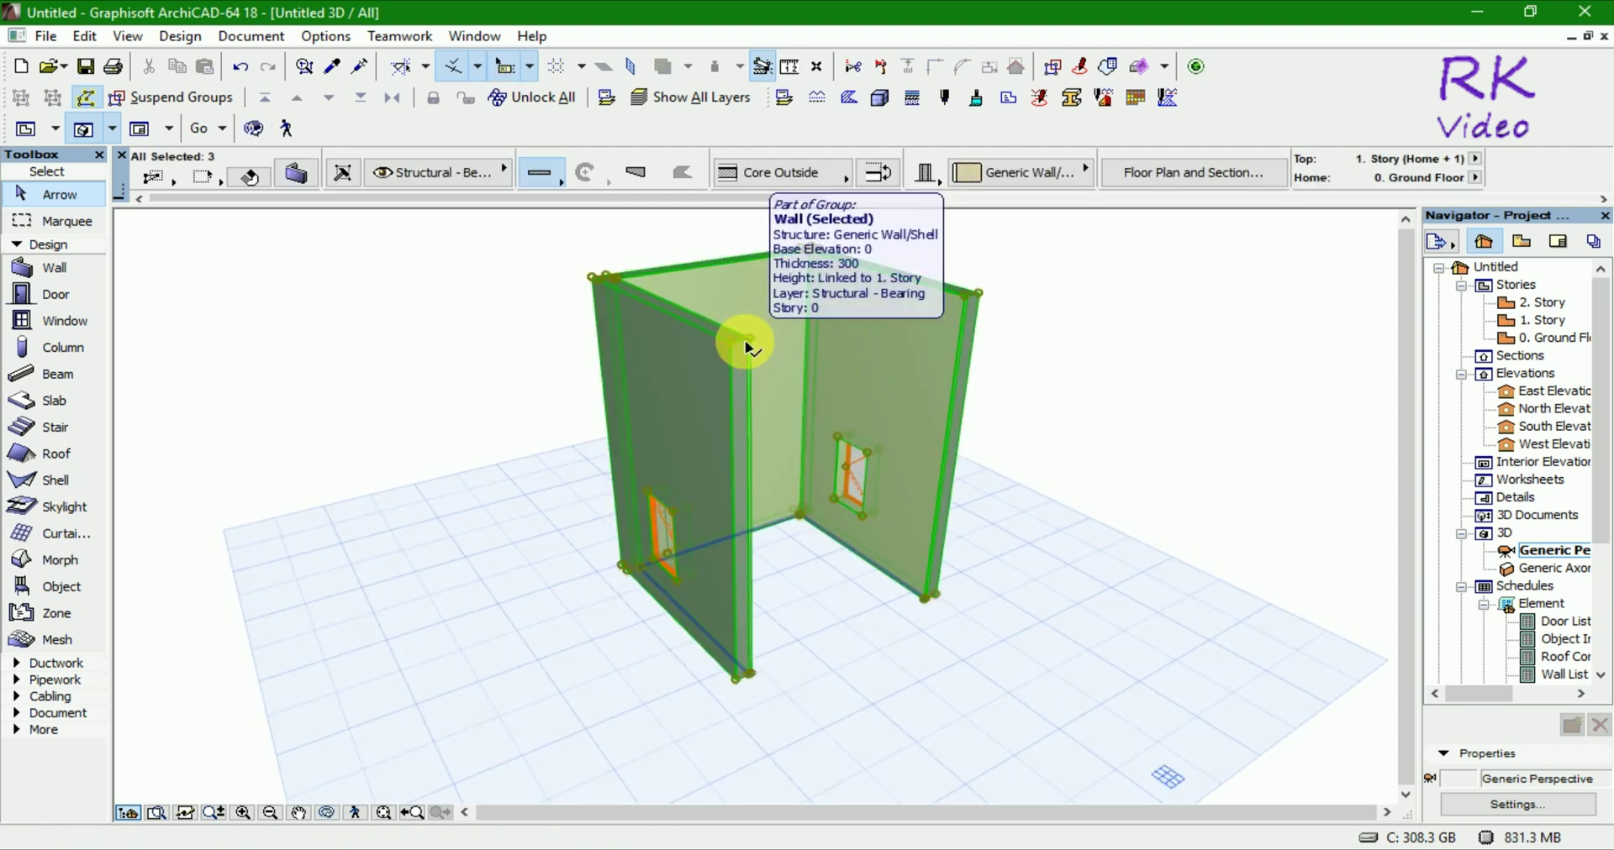
{"action": "left_click", "coordinate": [790, 66]}
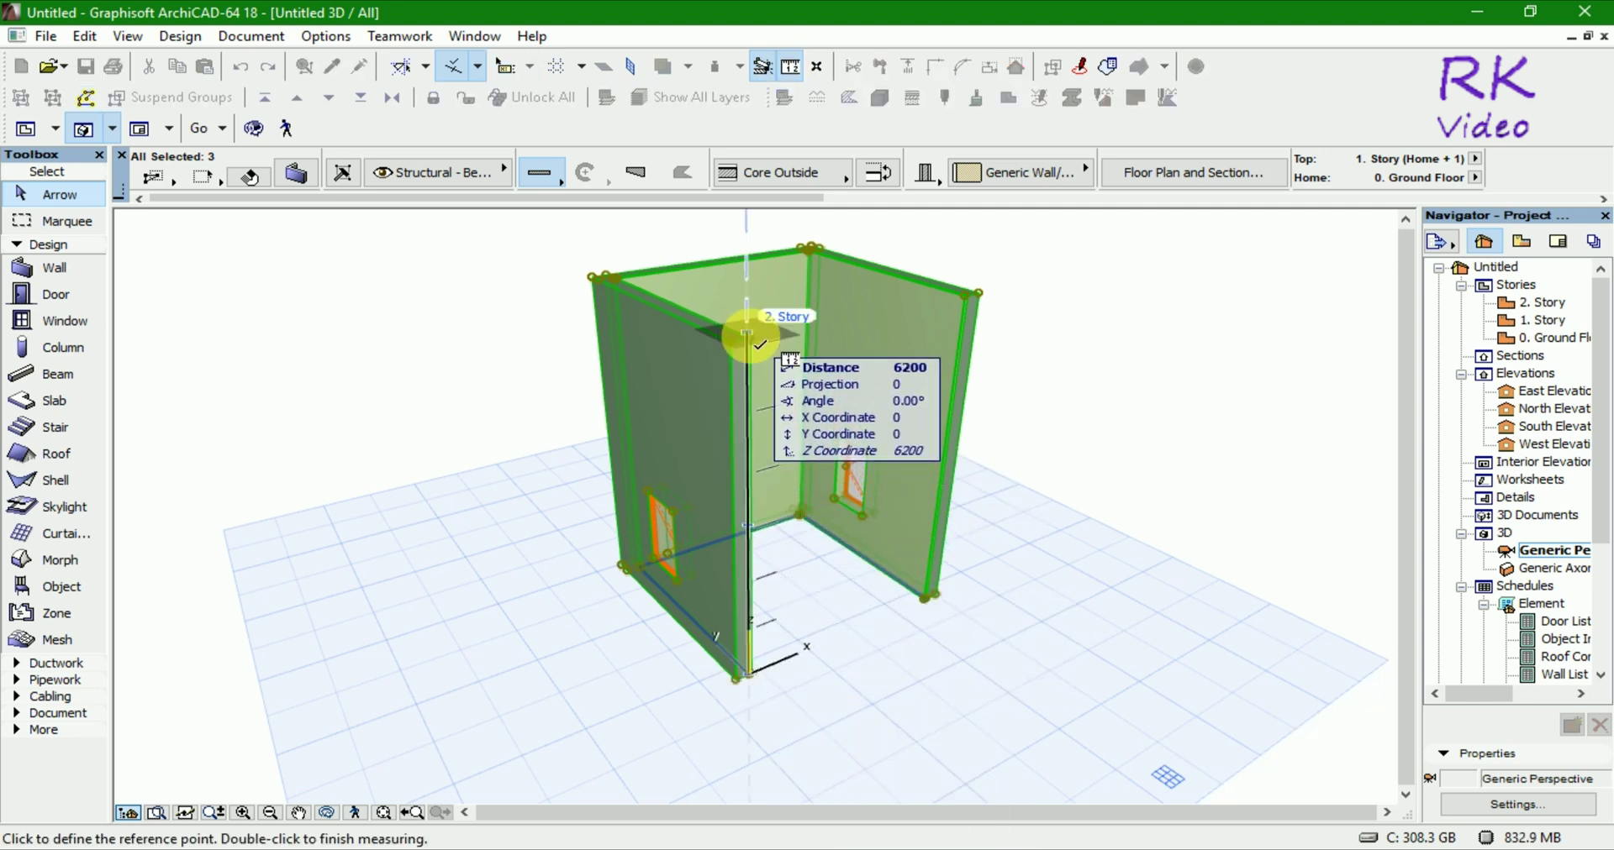
{"action": "key", "text": "Escape"}
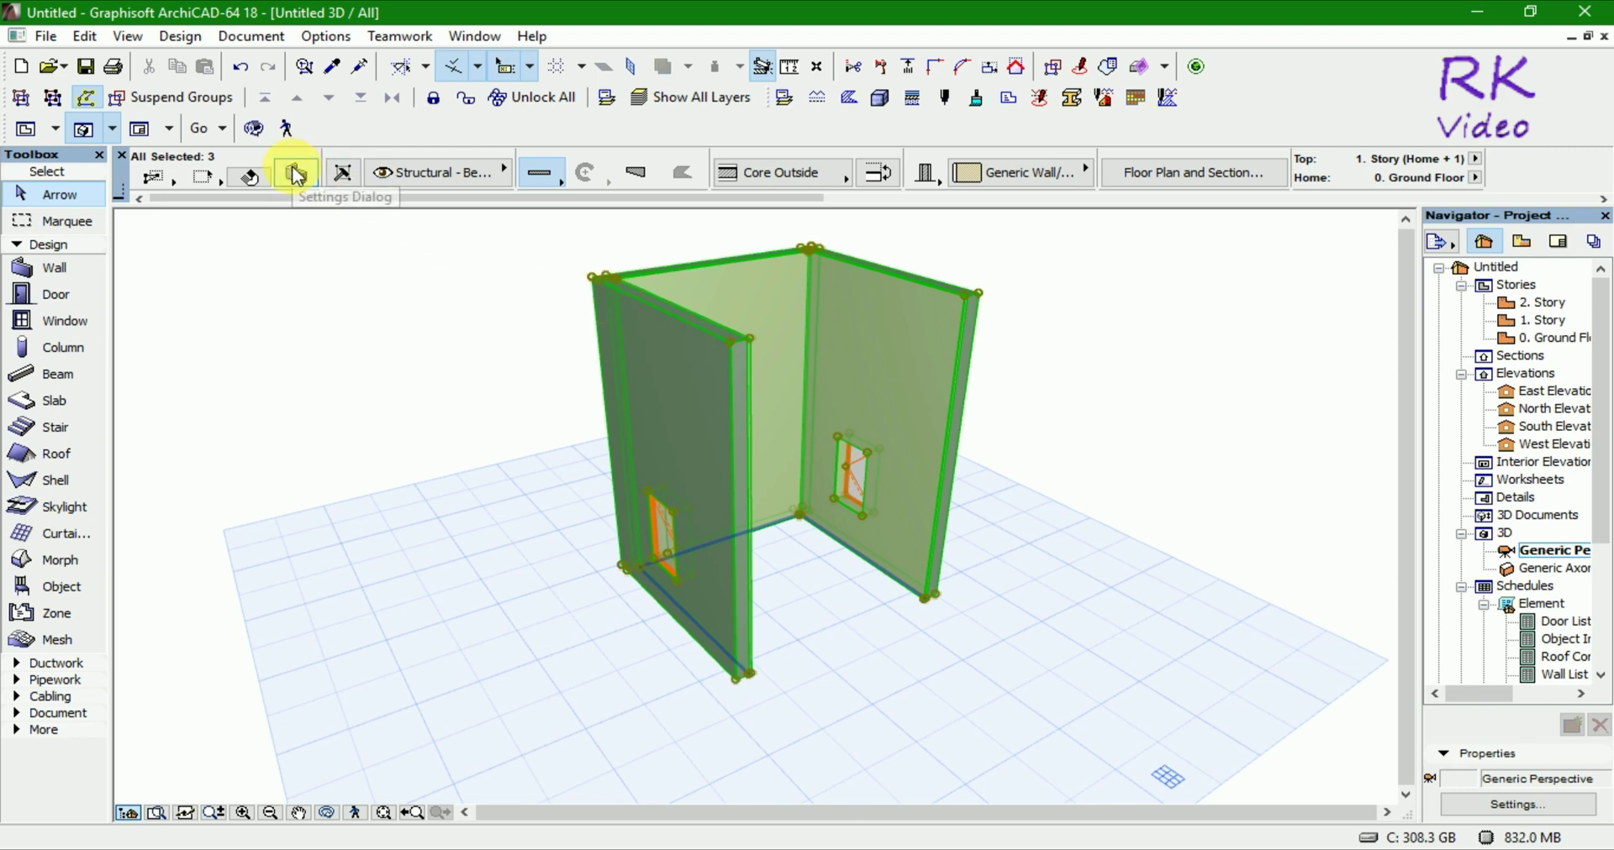
Step: Reset the walls' top offset to 0 for a 3100 height, then return to the ground floor plan
{"action": "left_click", "coordinate": [295, 175]}
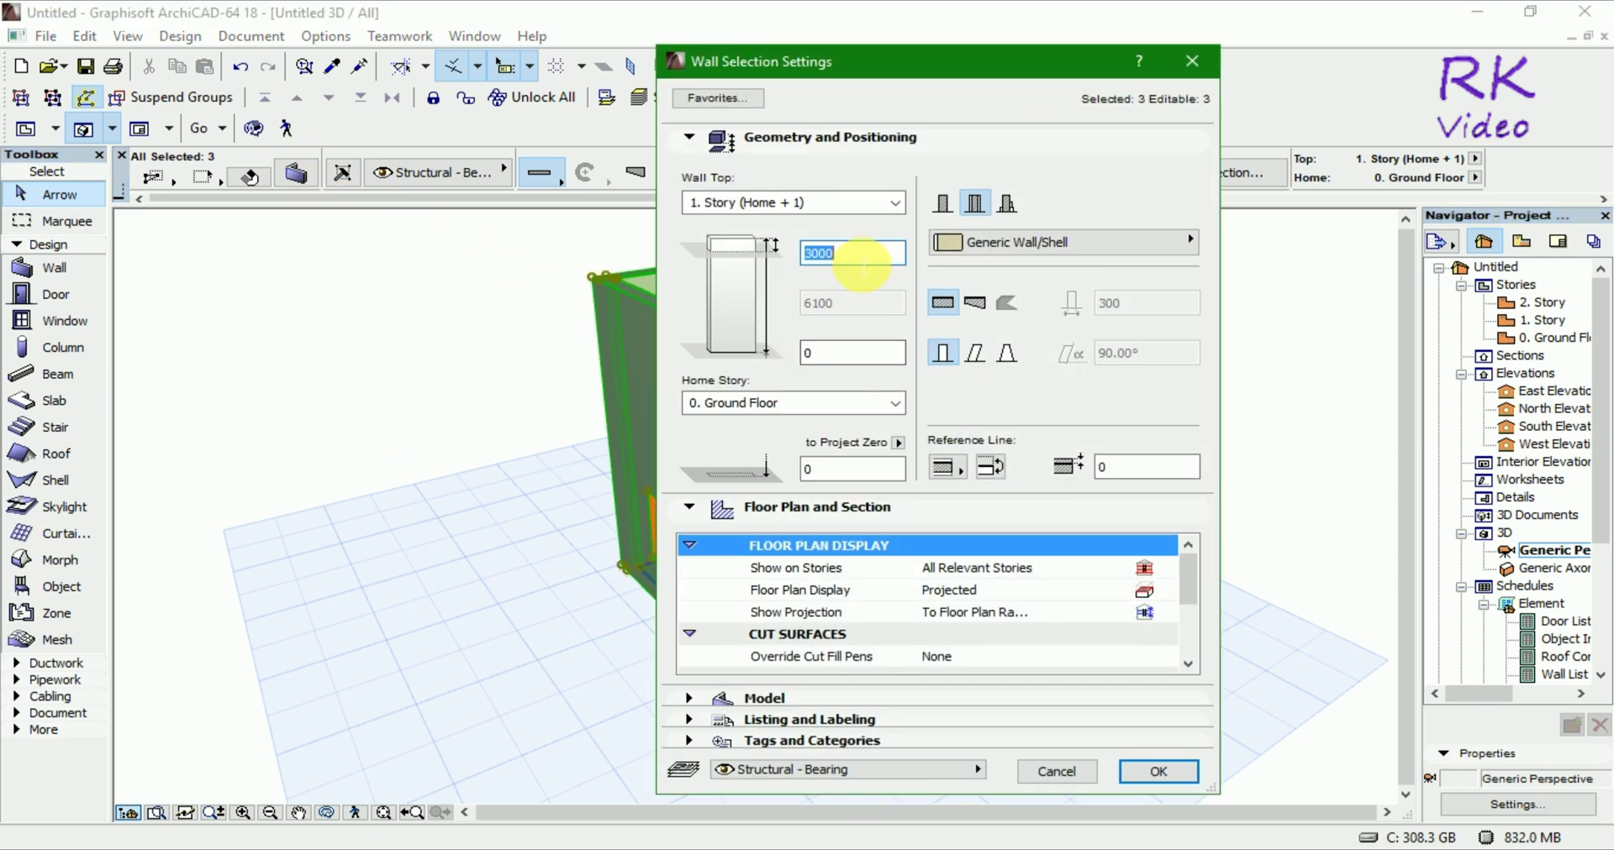
{"action": "type", "text": "0"}
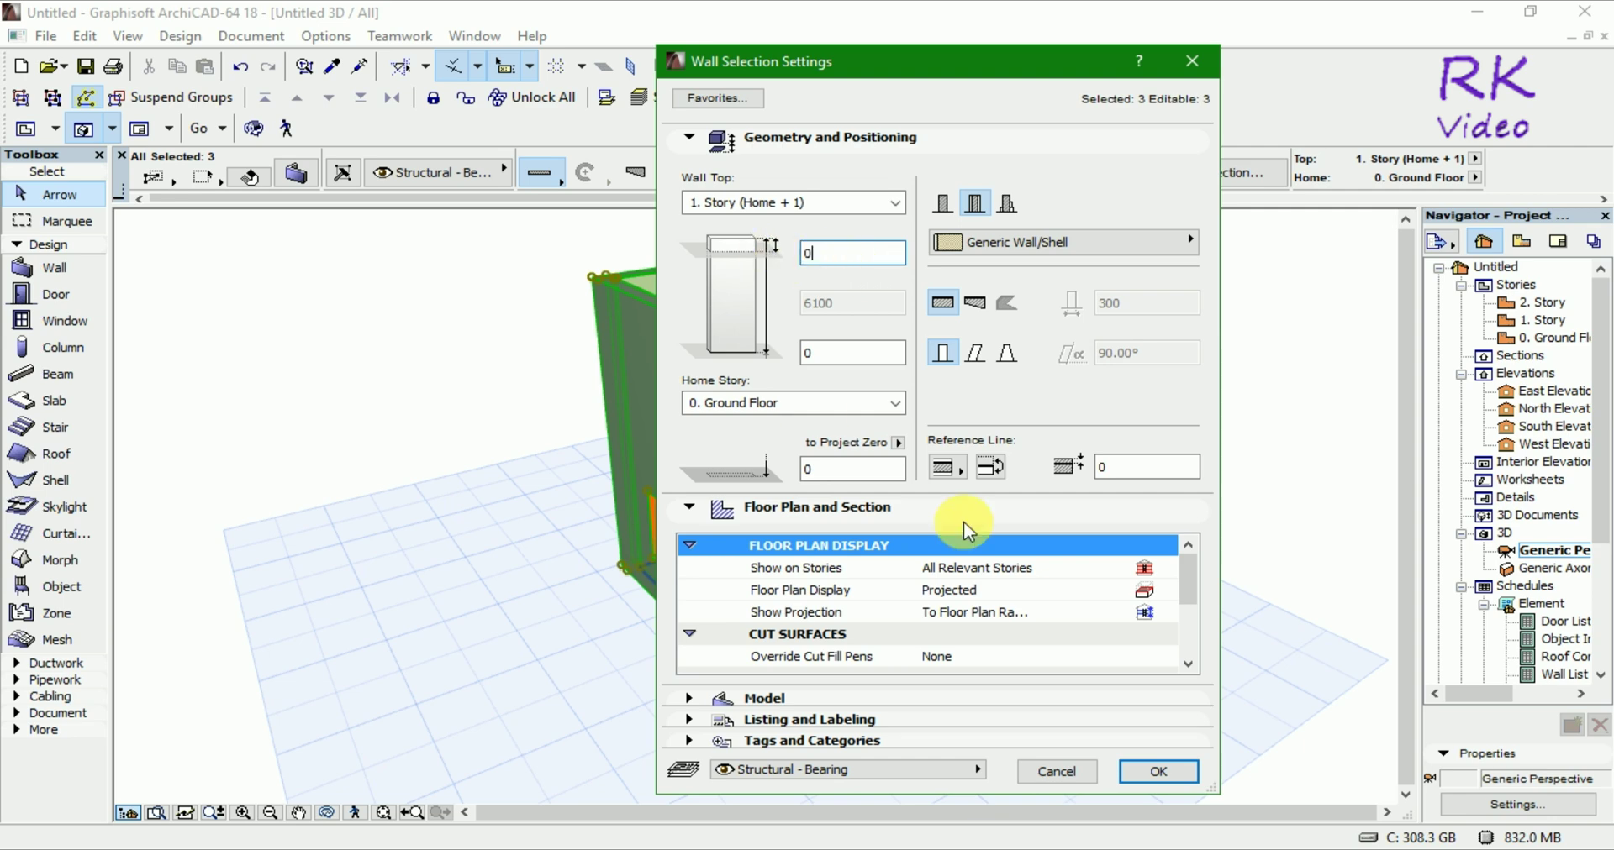
{"action": "left_click", "coordinate": [1159, 771]}
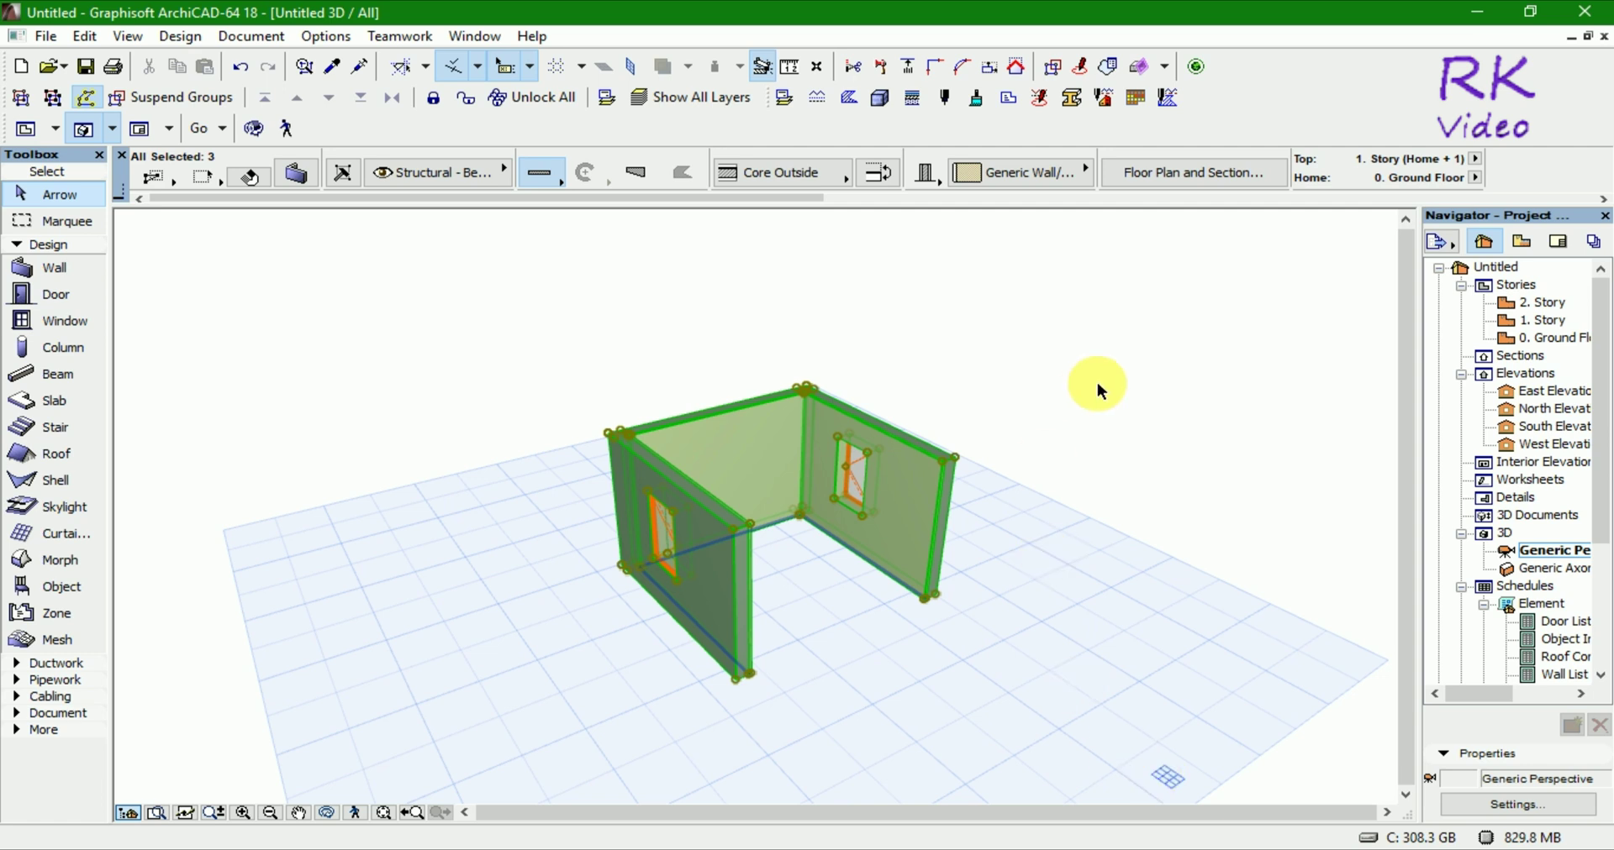
{"action": "left_click", "coordinate": [1097, 390]}
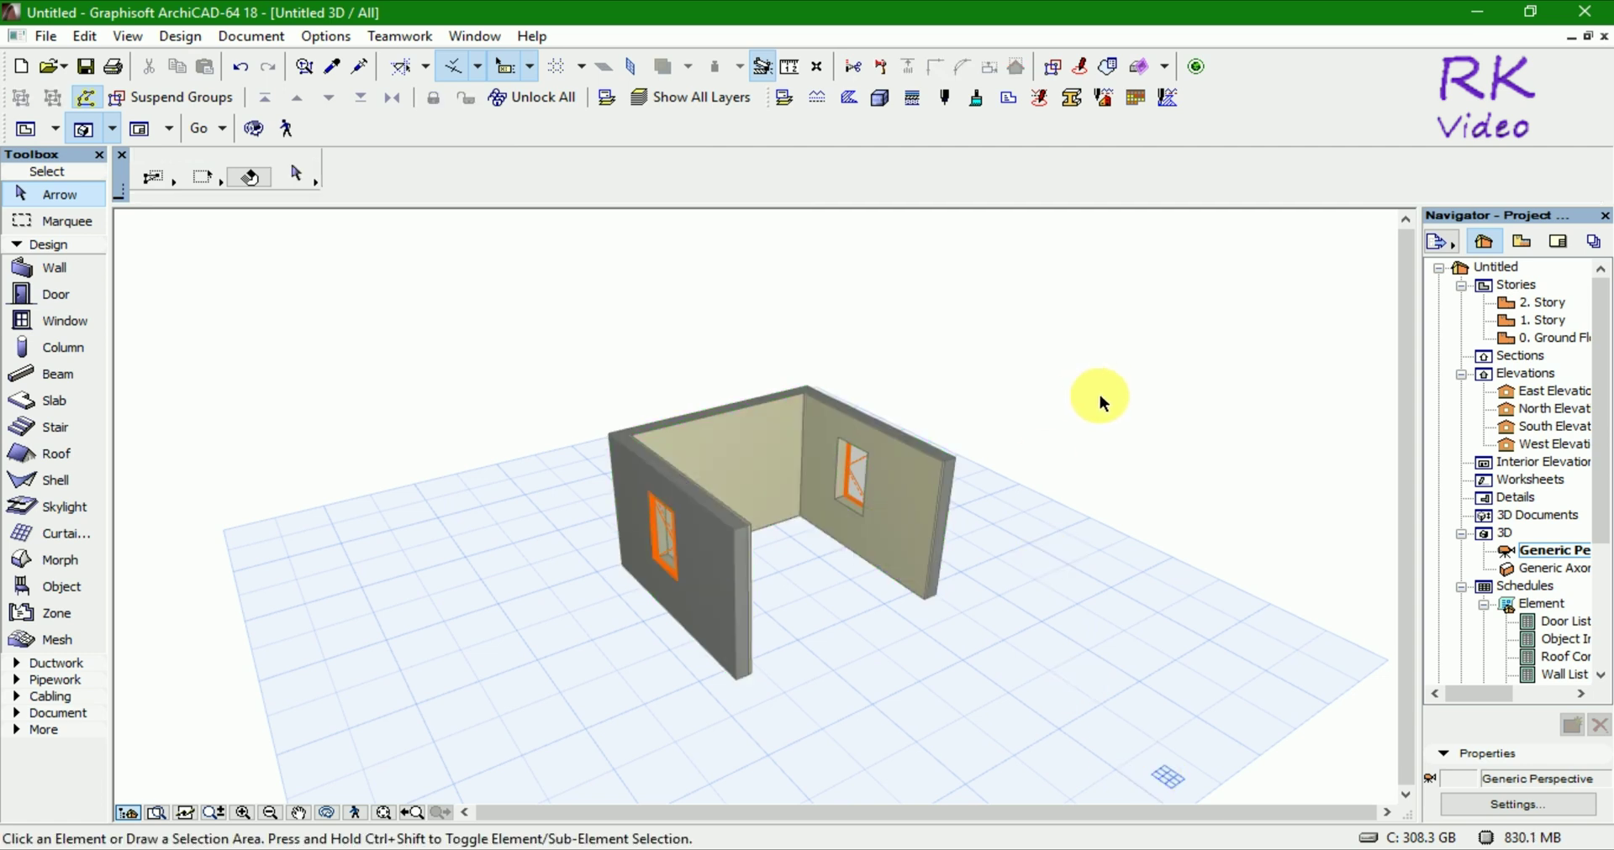
{"action": "mouse_move", "coordinate": [1099, 395]}
{"action": "middle_mouse_down", "text": "shift"}
{"action": "mouse_move", "coordinate": [1108, 420]}
{"action": "mouse_move", "coordinate": [886, 451]}
{"action": "mouse_move", "coordinate": [1077, 339]}
{"action": "mouse_move", "coordinate": [1087, 460]}
{"action": "mouse_move", "coordinate": [1203, 494]}
{"action": "mouse_move", "coordinate": [1019, 501]}
{"action": "mouse_move", "coordinate": [1031, 456]}
{"action": "mouse_move", "coordinate": [1002, 462]}
{"action": "middle_mouse_up", "text": "shift"}
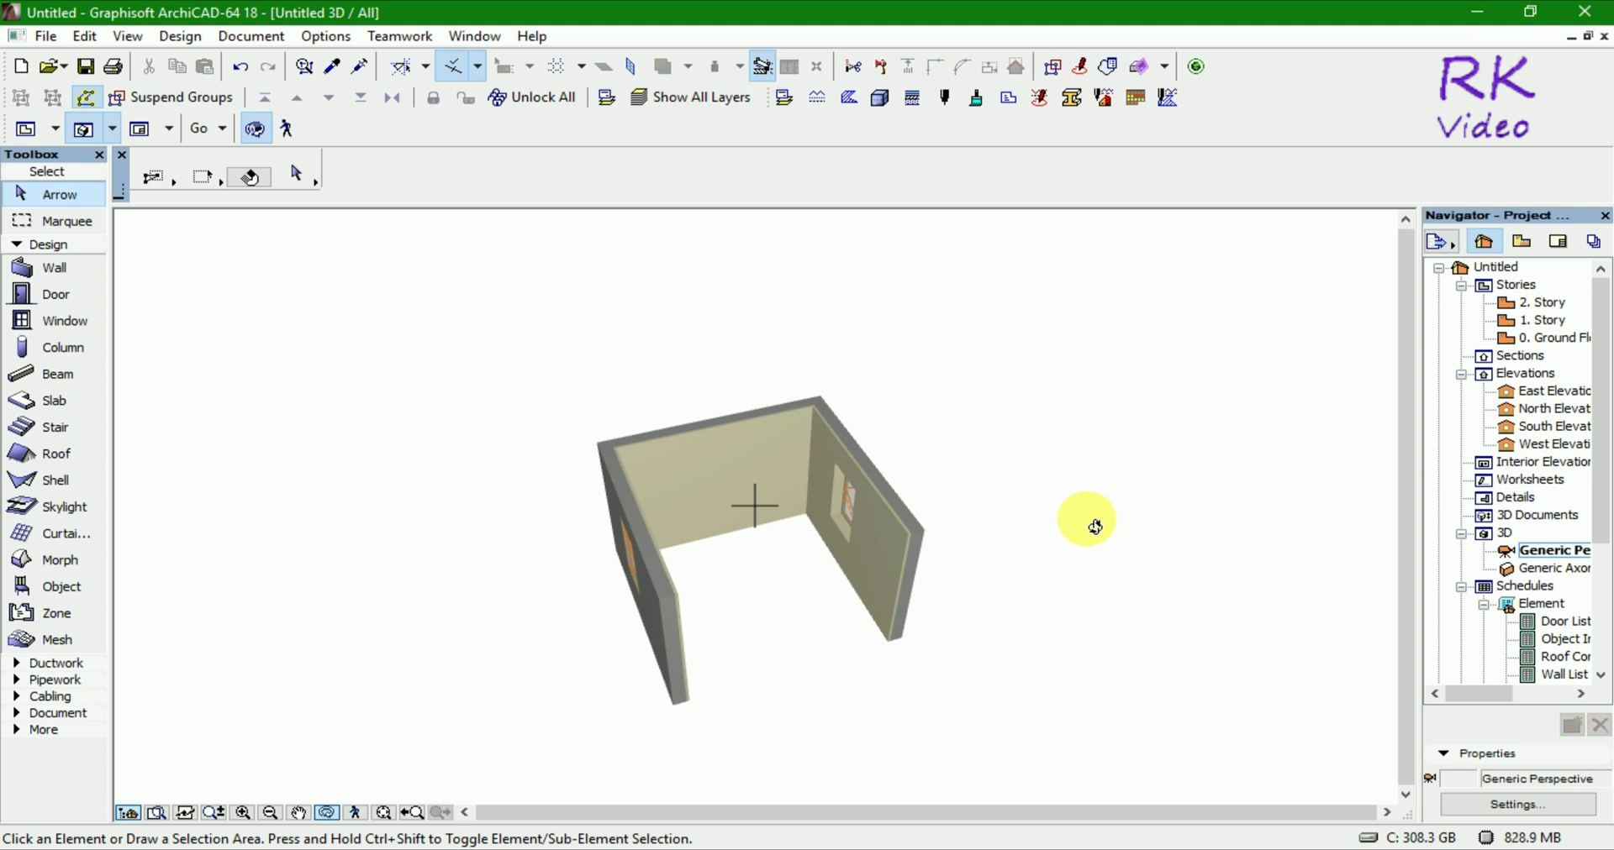
{"action": "key", "text": "F2"}
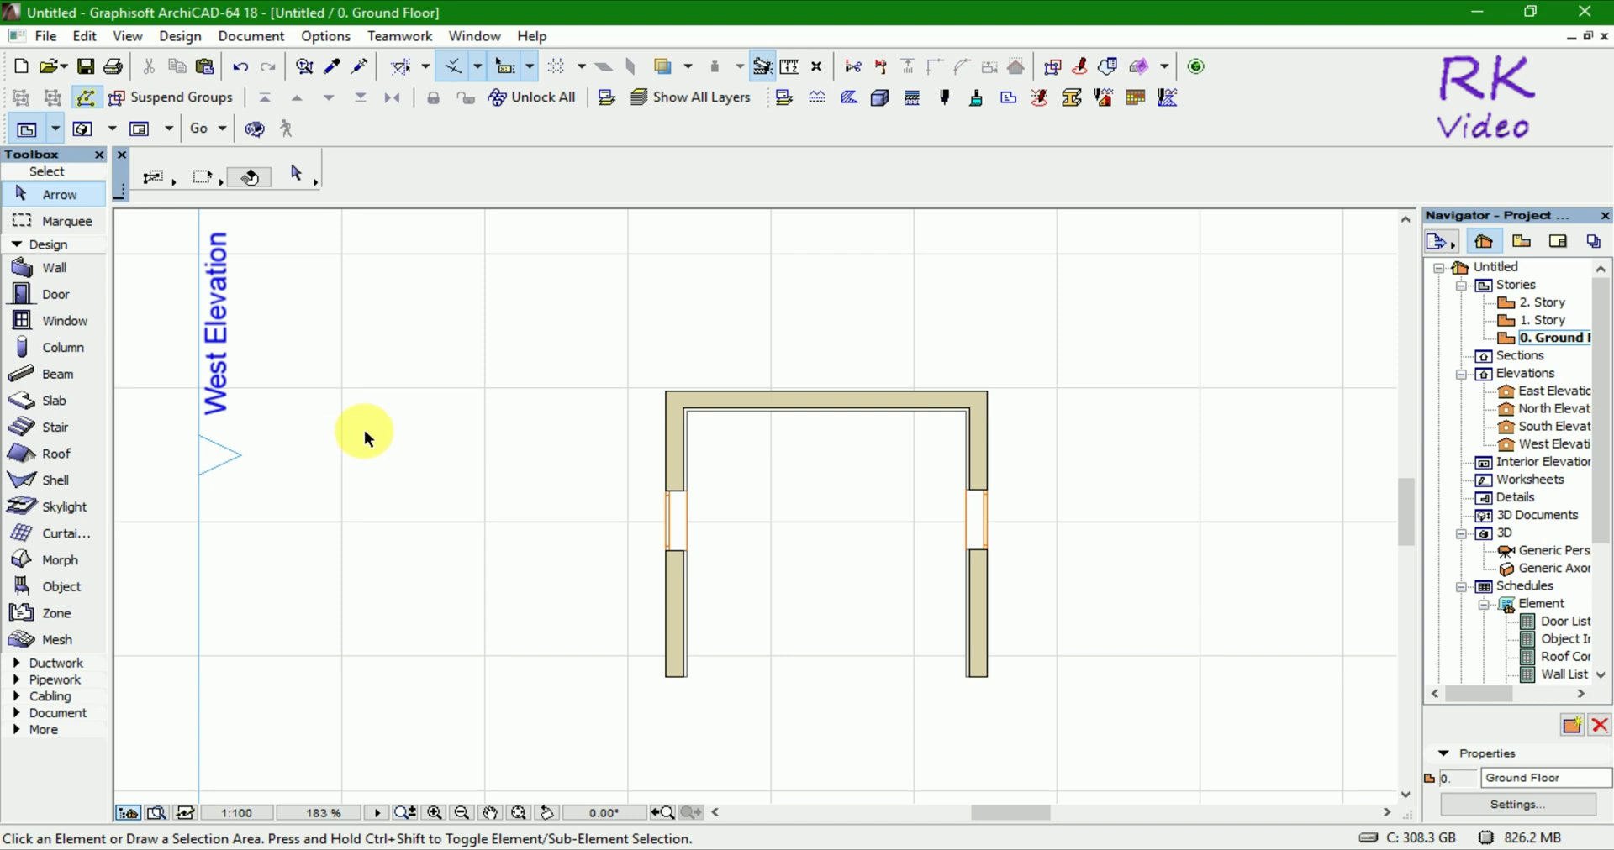
{"action": "left_click", "coordinate": [71, 411]}
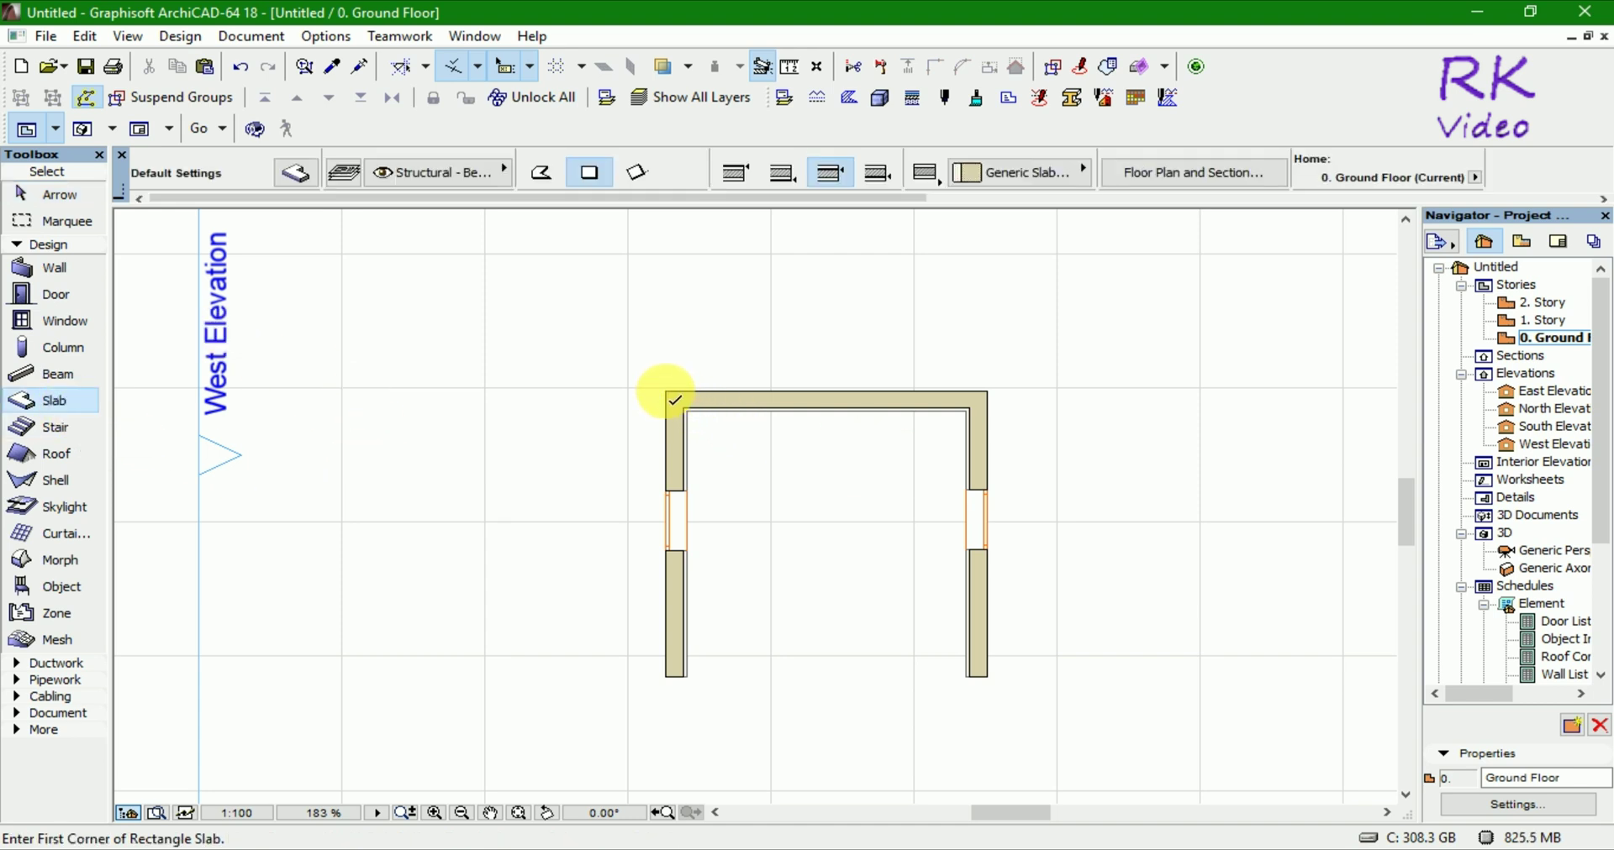
Step: Draw a rectangular slab from the room's top-left to bottom-right outer corner and select it
{"action": "left_click", "coordinate": [666, 392]}
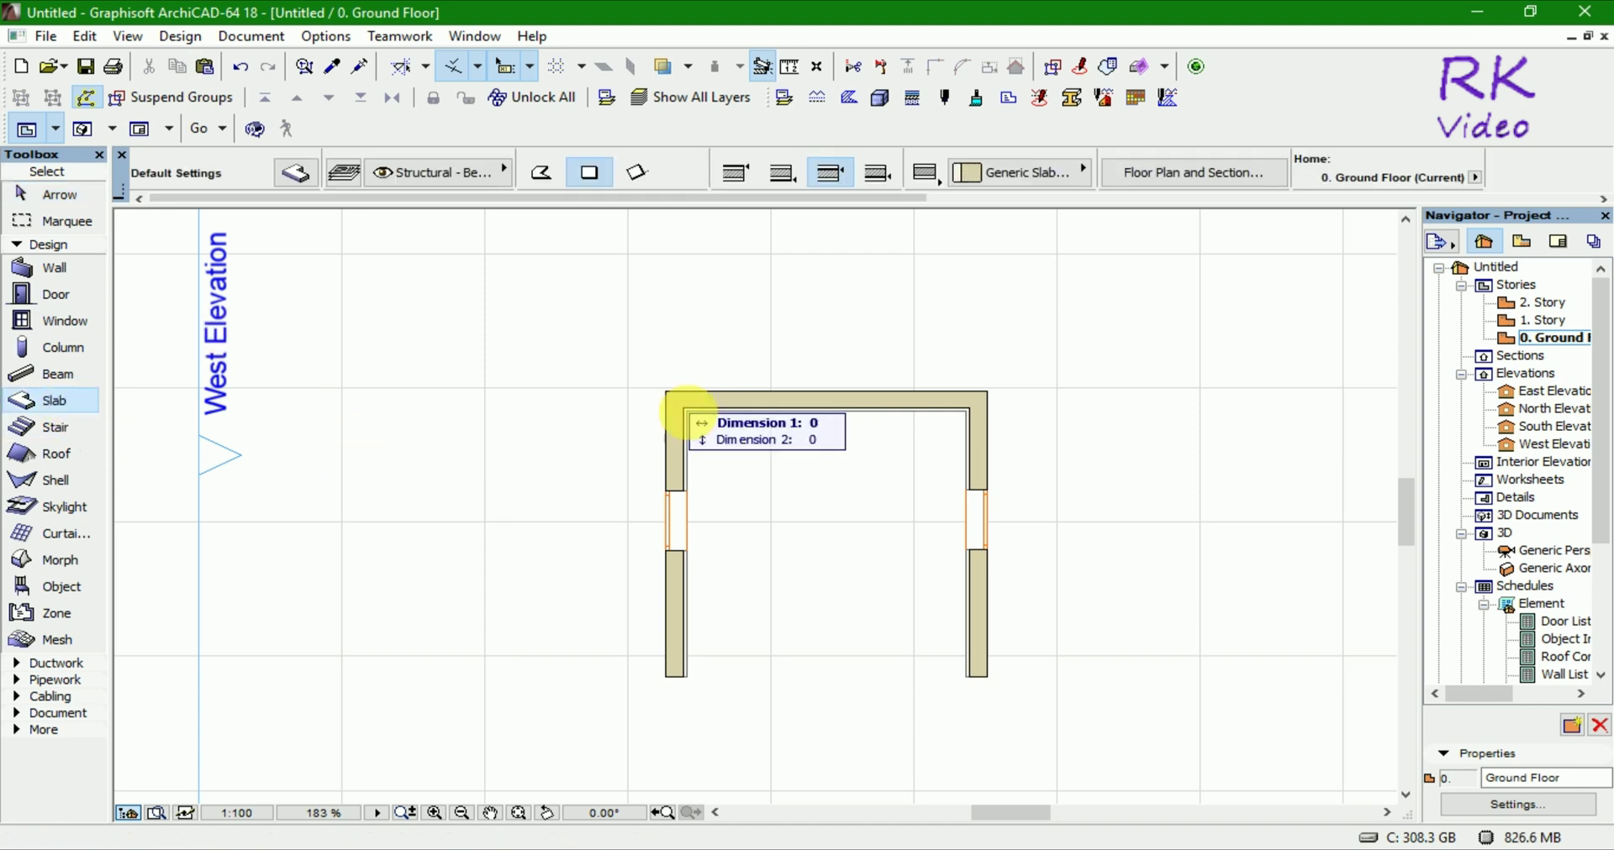
{"action": "left_click", "coordinate": [997, 689]}
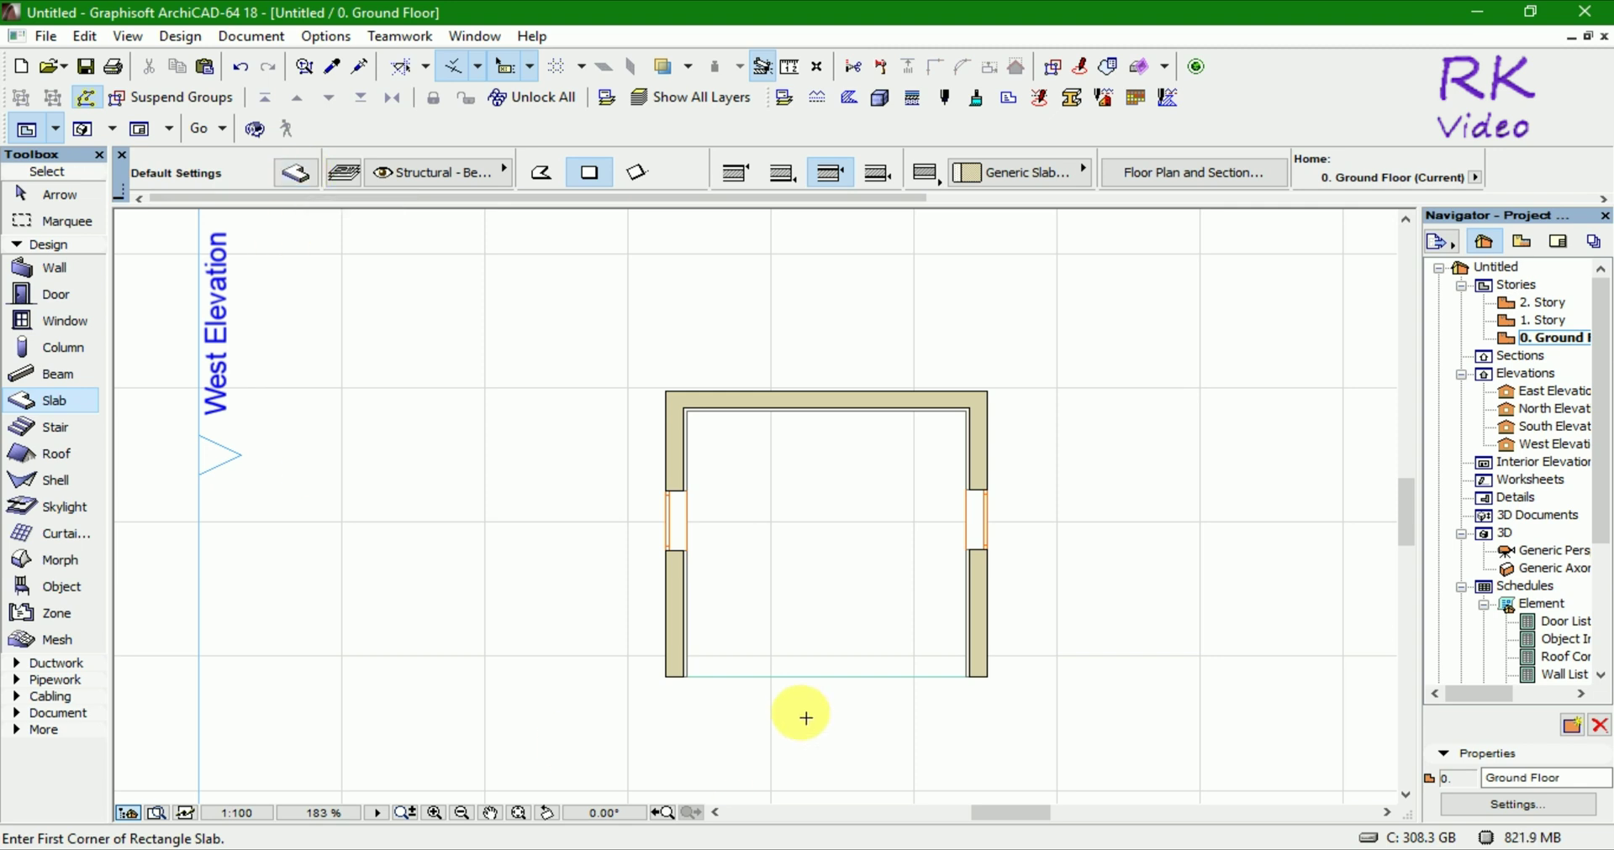
{"action": "key", "text": "shift"}
{"action": "left_click", "coordinate": [796, 682]}
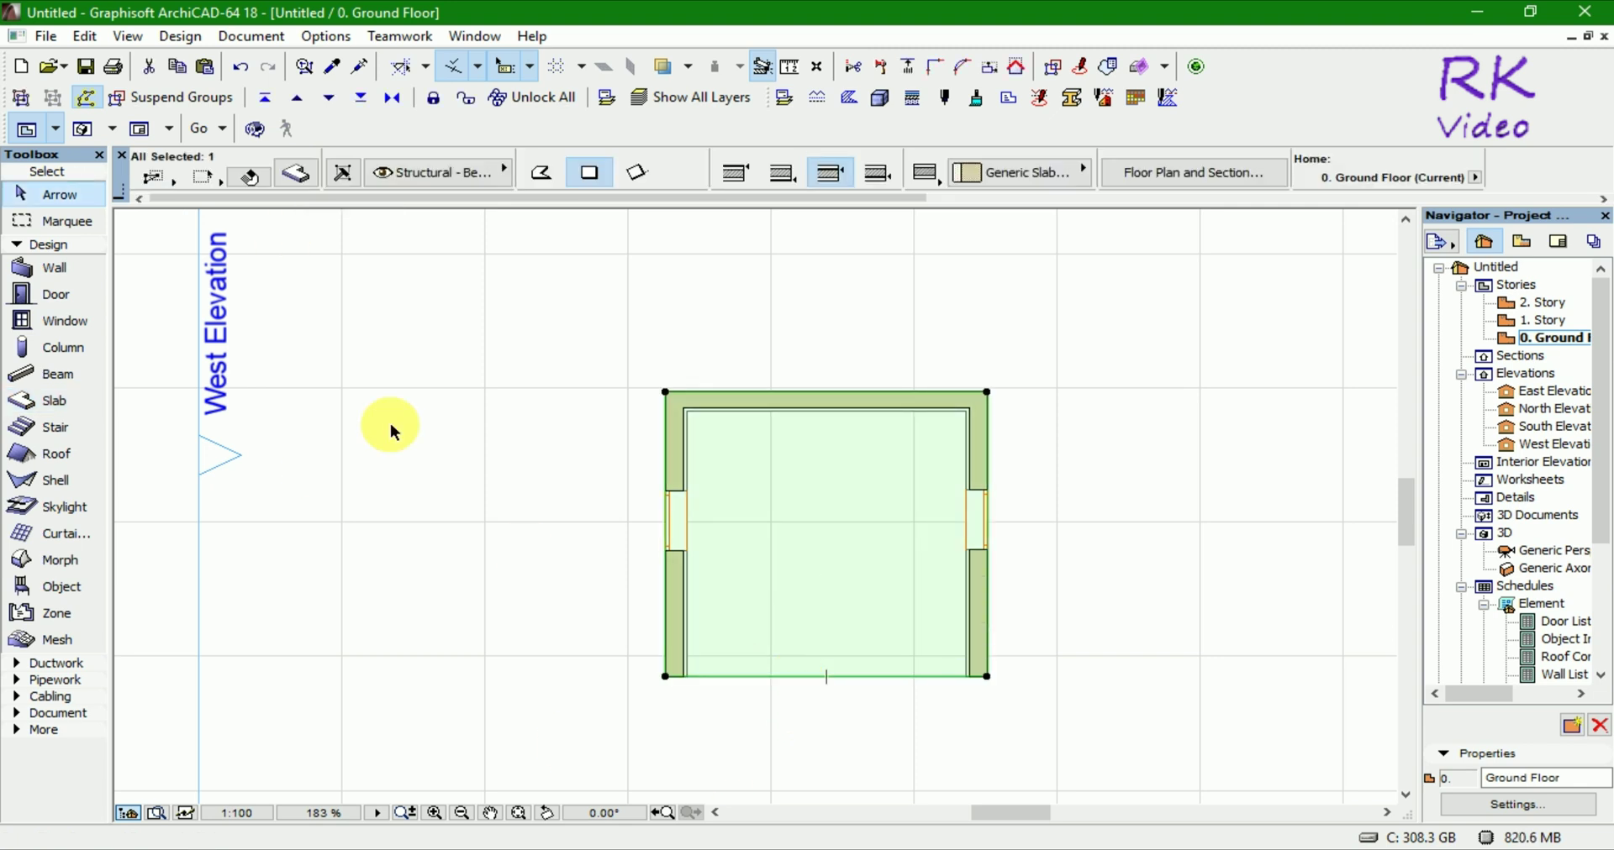
Step: Set the selected slab to a basic Concrete - Structural structure with thickness 15
{"action": "left_click", "coordinate": [298, 174]}
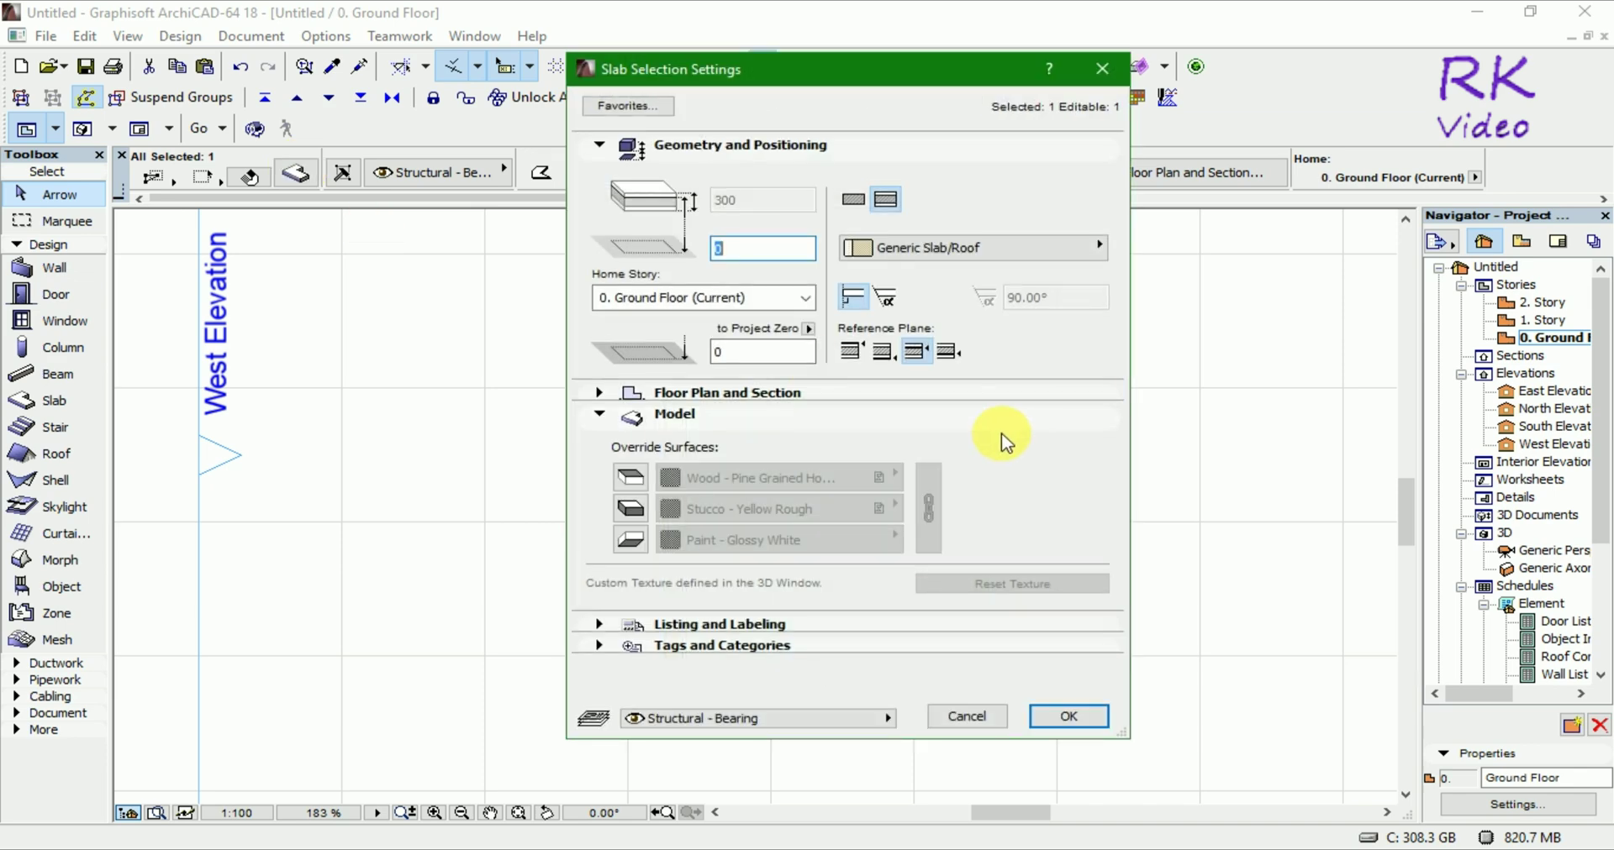
{"action": "left_click", "coordinate": [853, 202]}
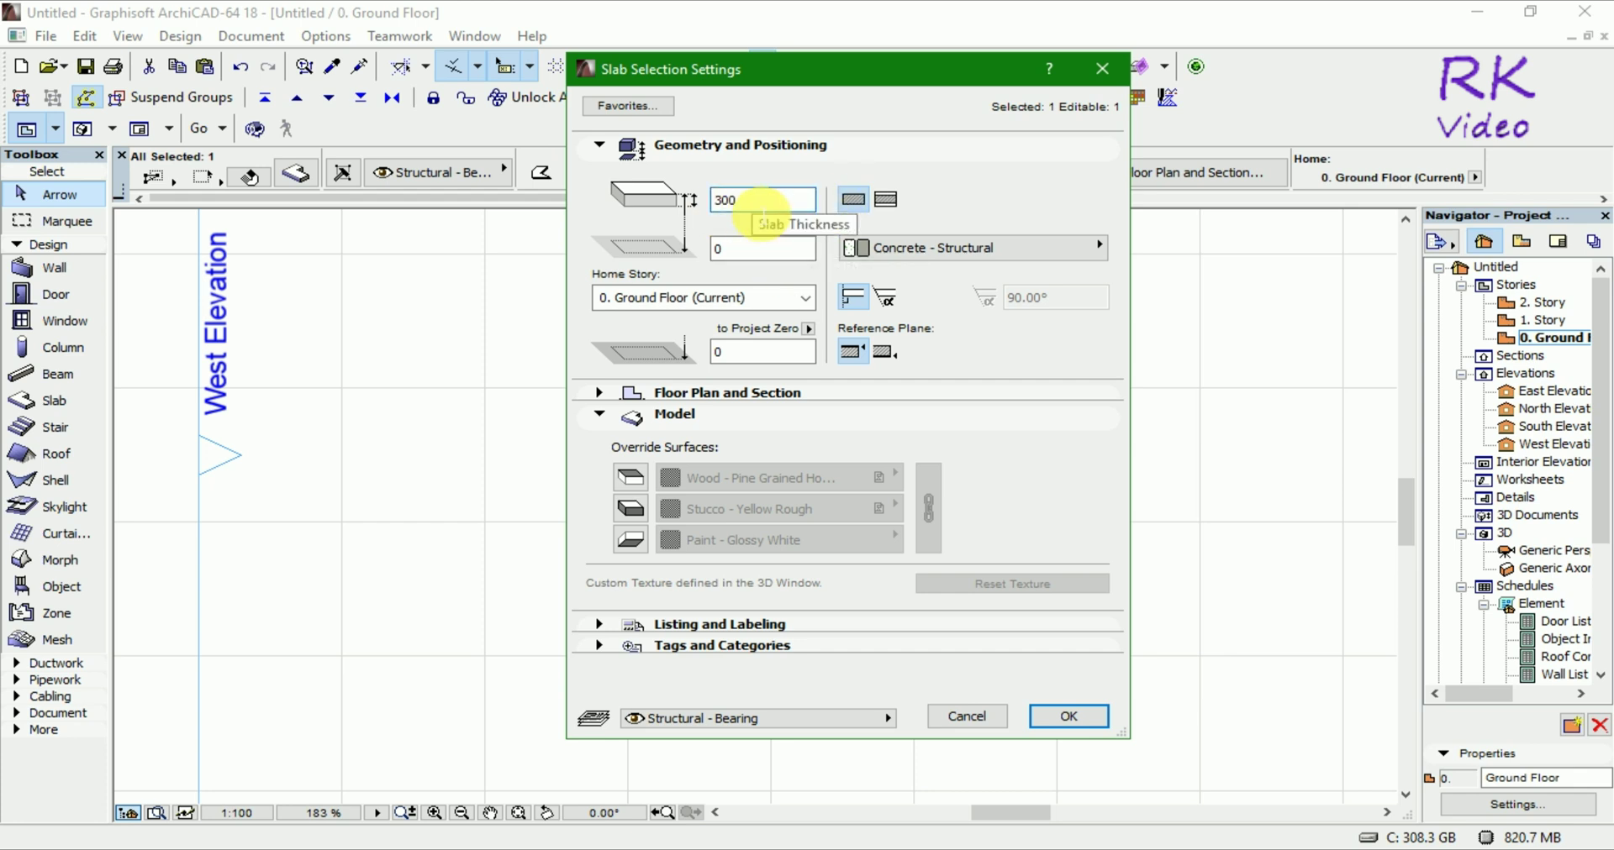
{"action": "left_click_drag", "start_coordinate": [762, 205], "coordinate": [706, 207]}
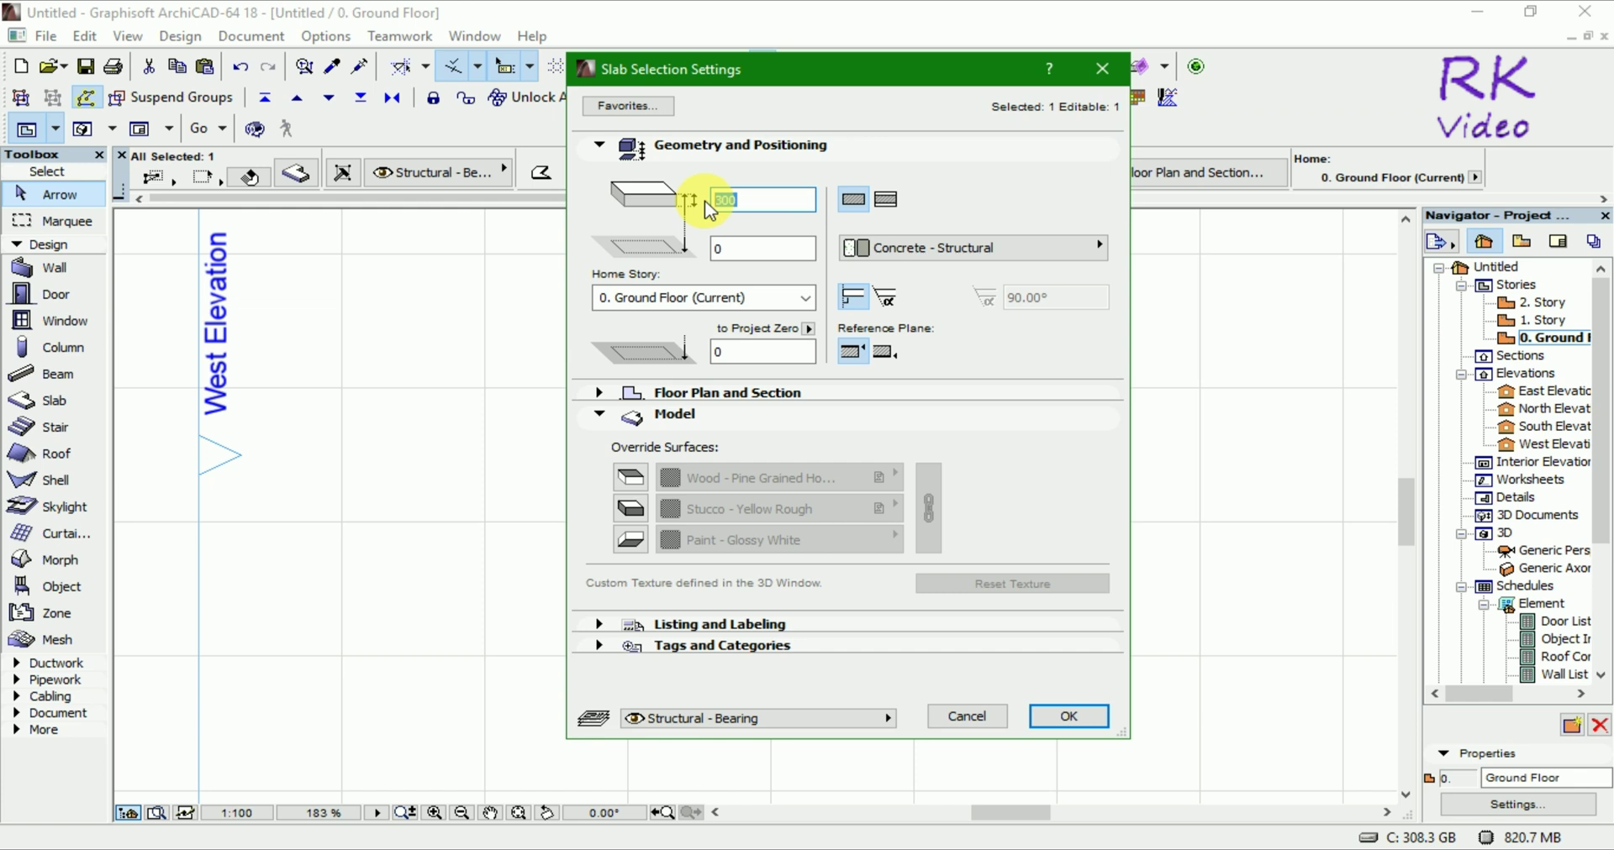
{"action": "type", "text": "150"}
{"action": "left_click", "coordinate": [1086, 718]}
{"action": "left_click", "coordinate": [1088, 721]}
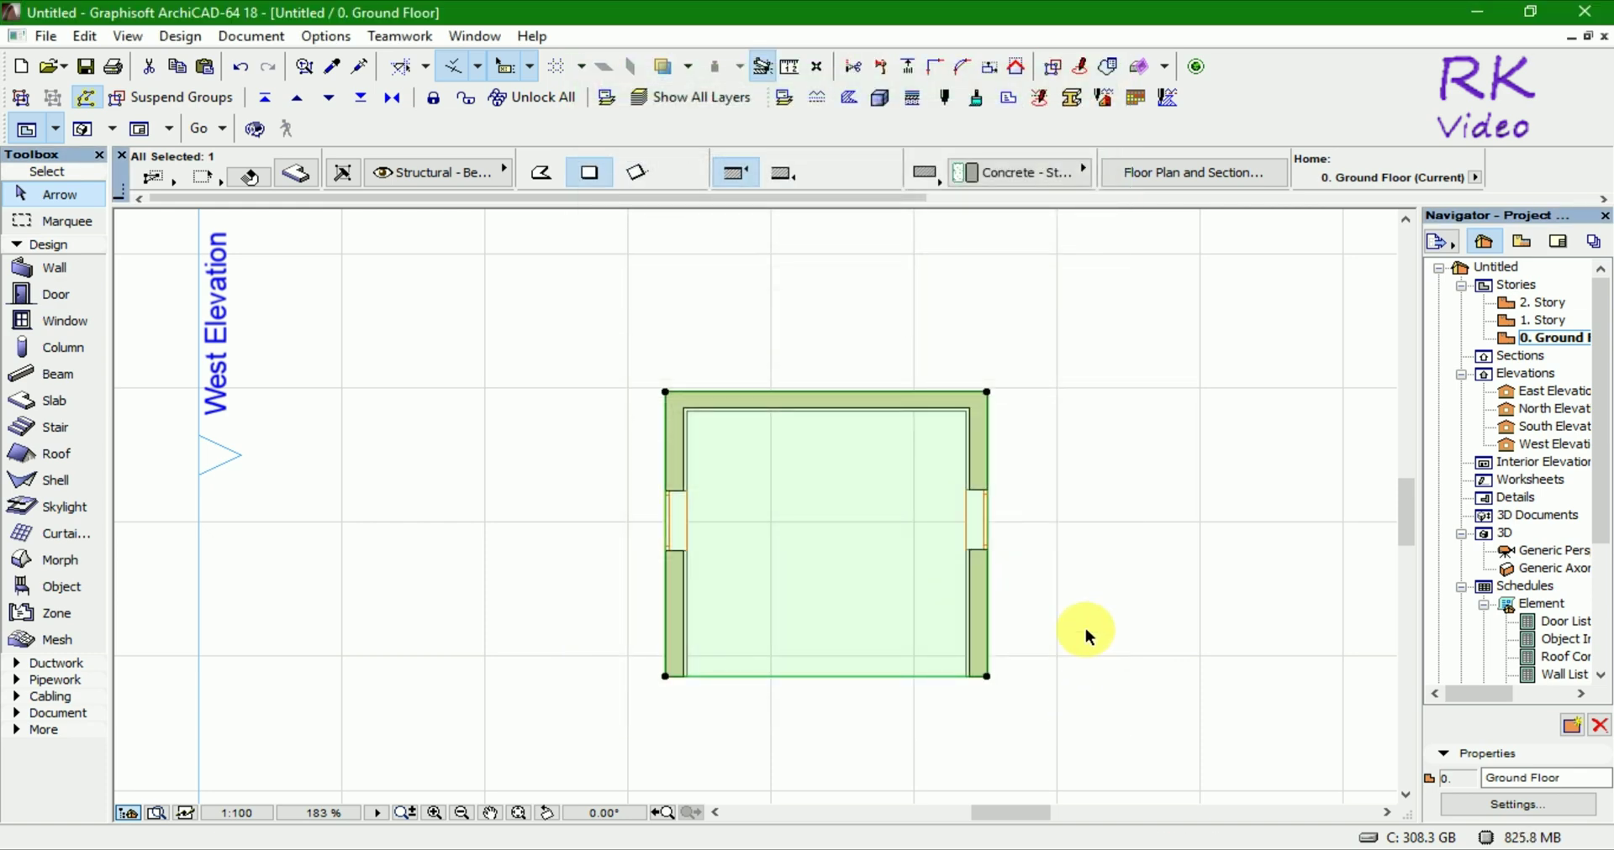
Step: Orbit the 3D view into the room, select the floor slab and bring up its settings
{"action": "key", "text": "F3"}
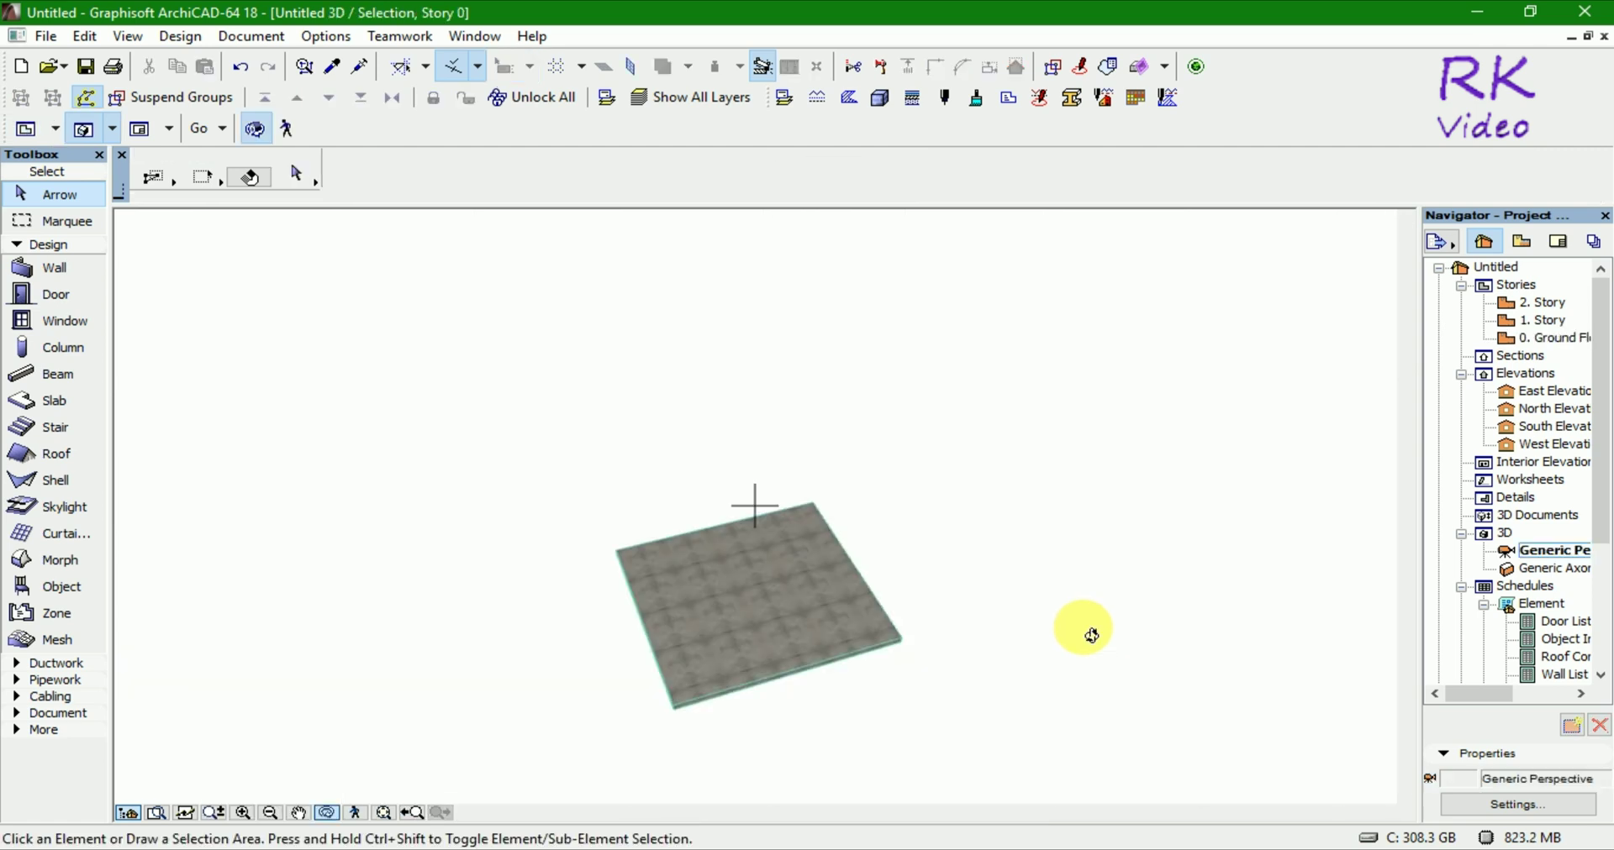
{"action": "key", "text": "F5"}
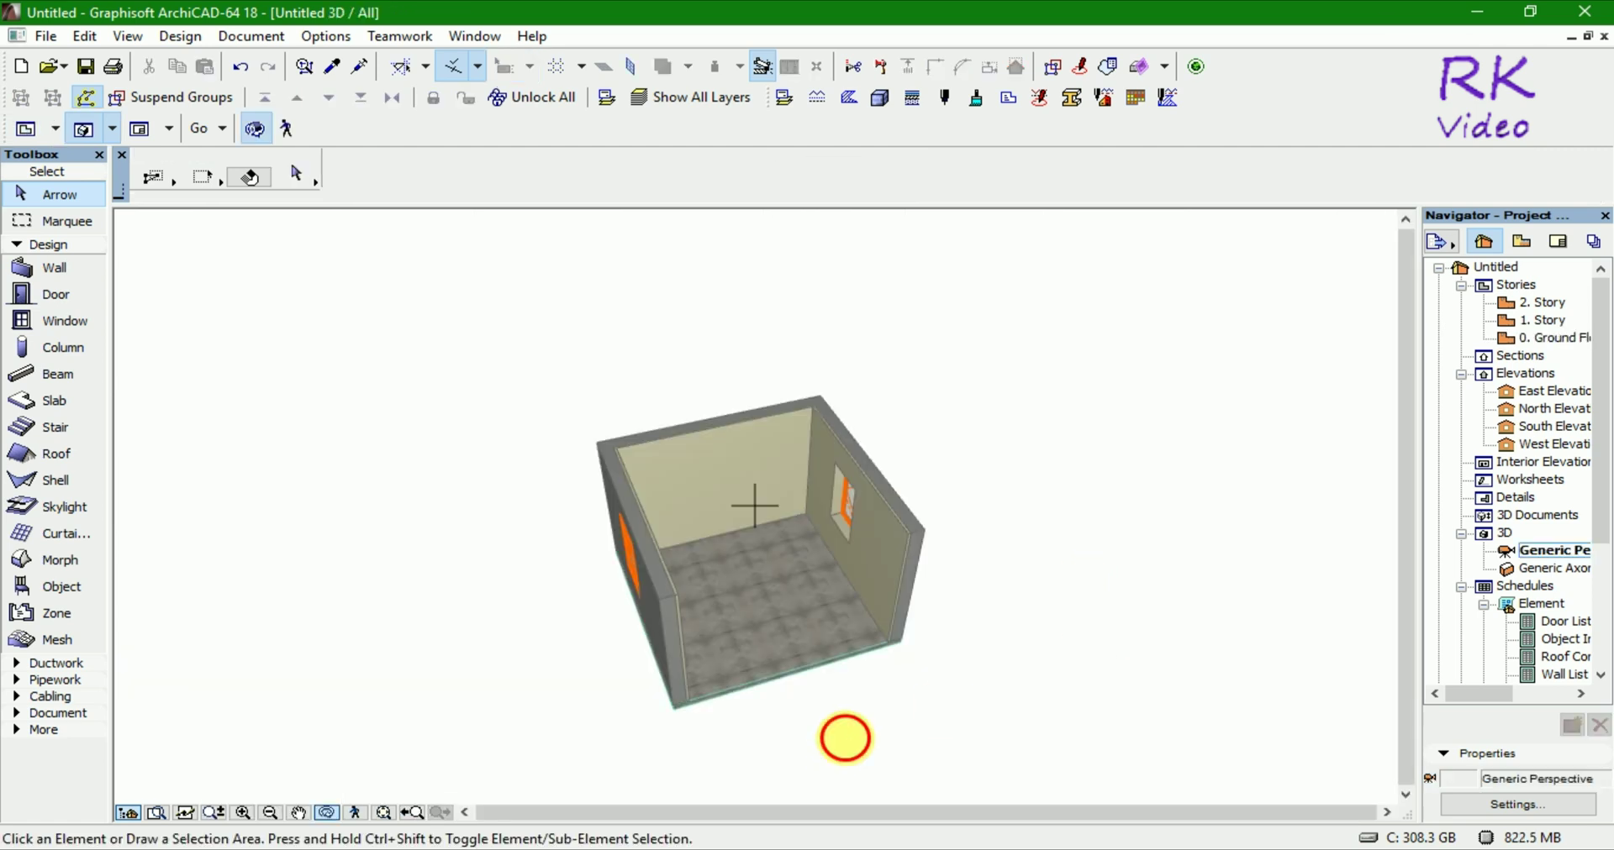
{"action": "mouse_move", "coordinate": [843, 739]}
{"action": "left_mouse_down"}
{"action": "mouse_move", "coordinate": [1018, 597]}
{"action": "mouse_move", "coordinate": [1008, 486]}
{"action": "mouse_move", "coordinate": [896, 684]}
{"action": "mouse_move", "coordinate": [965, 720]}
{"action": "mouse_move", "coordinate": [933, 711]}
{"action": "left_mouse_up"}
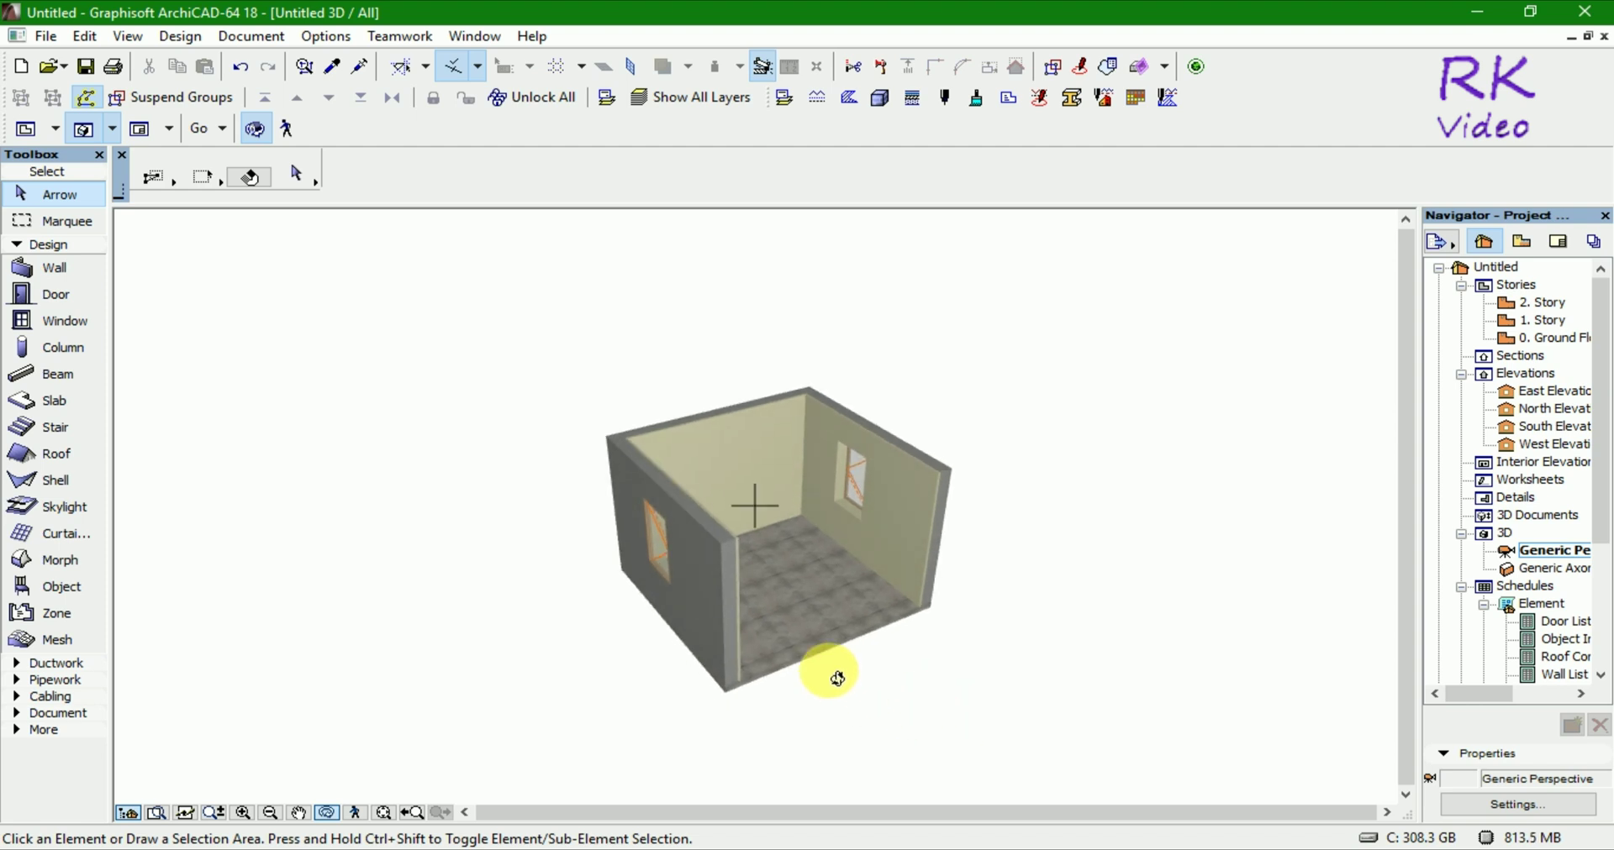
{"action": "left_click_drag", "start_coordinate": [869, 686], "coordinate": [828, 664]}
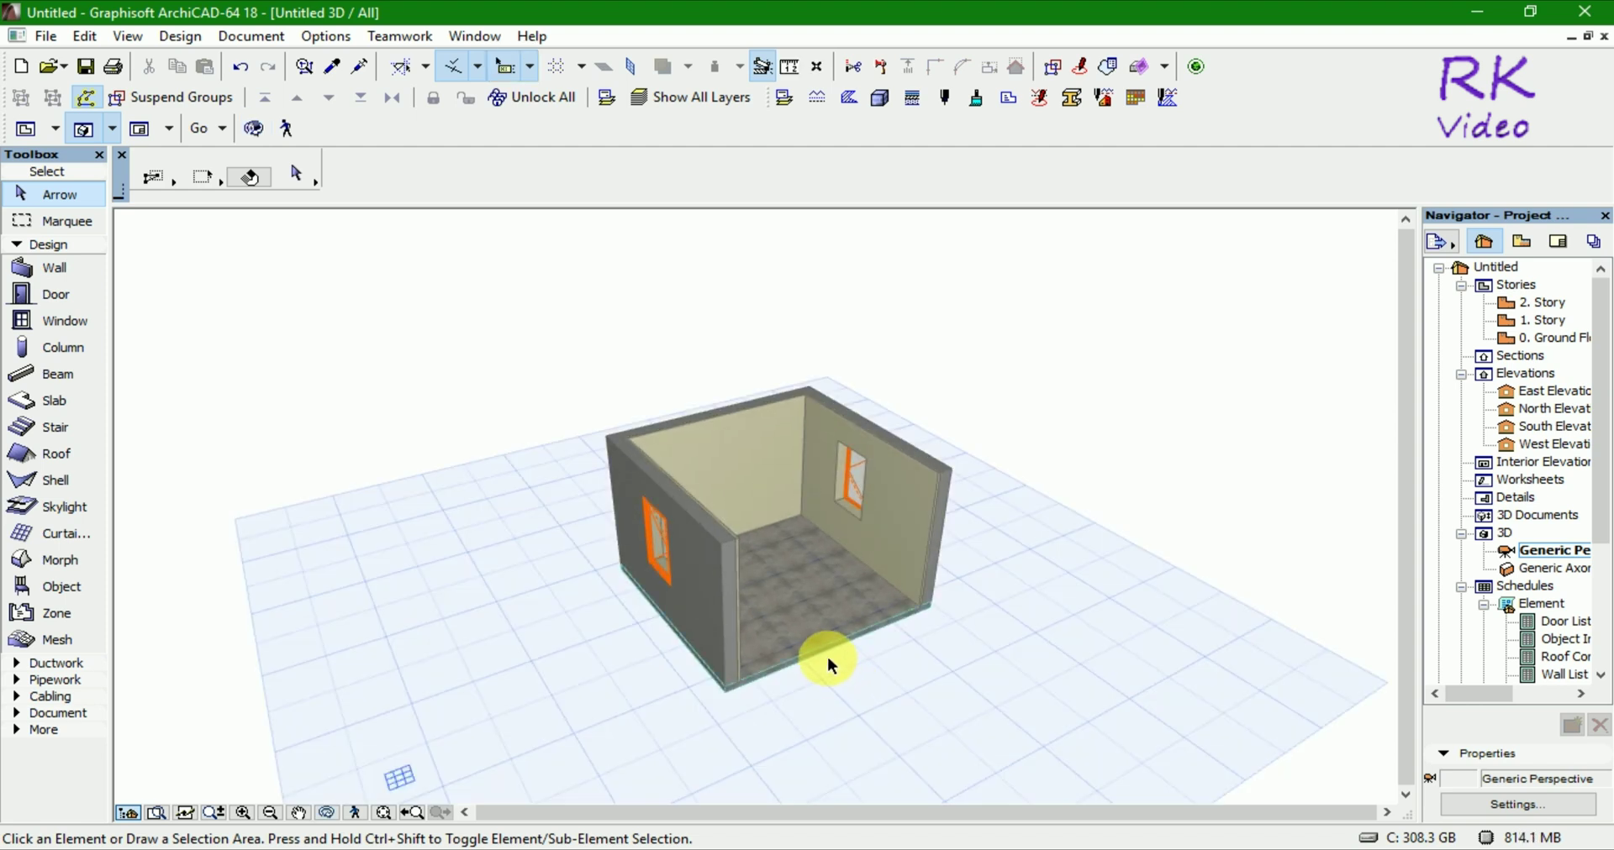
{"action": "left_click", "coordinate": [831, 648]}
{"action": "left_click", "coordinate": [289, 173]}
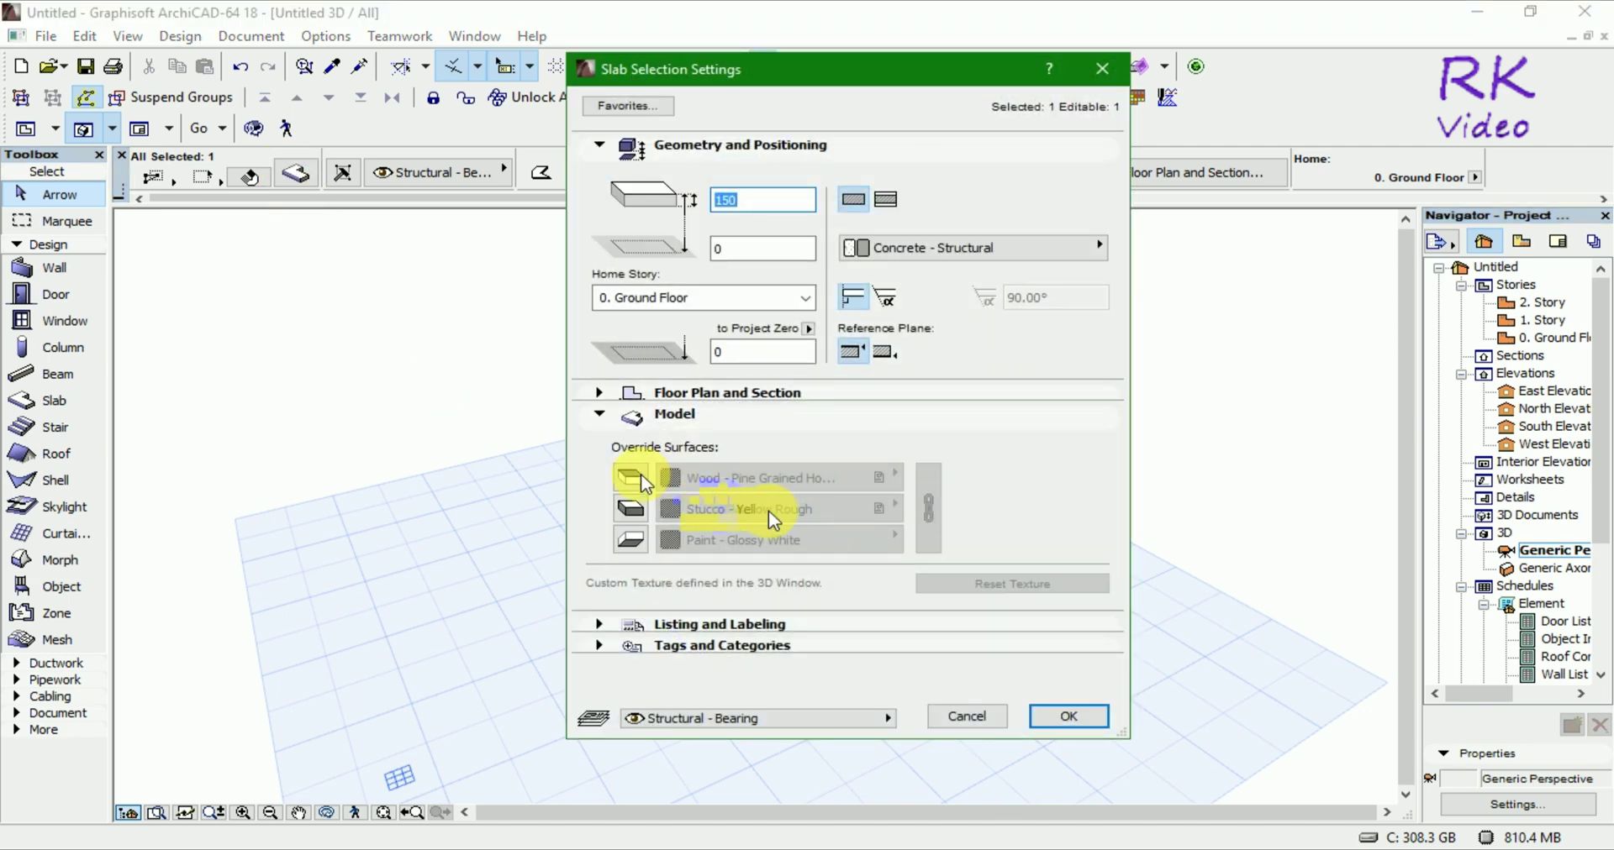
Step: Override the slab's top, side and bottom surfaces with Wood - Oak Light
{"action": "left_click", "coordinate": [630, 479]}
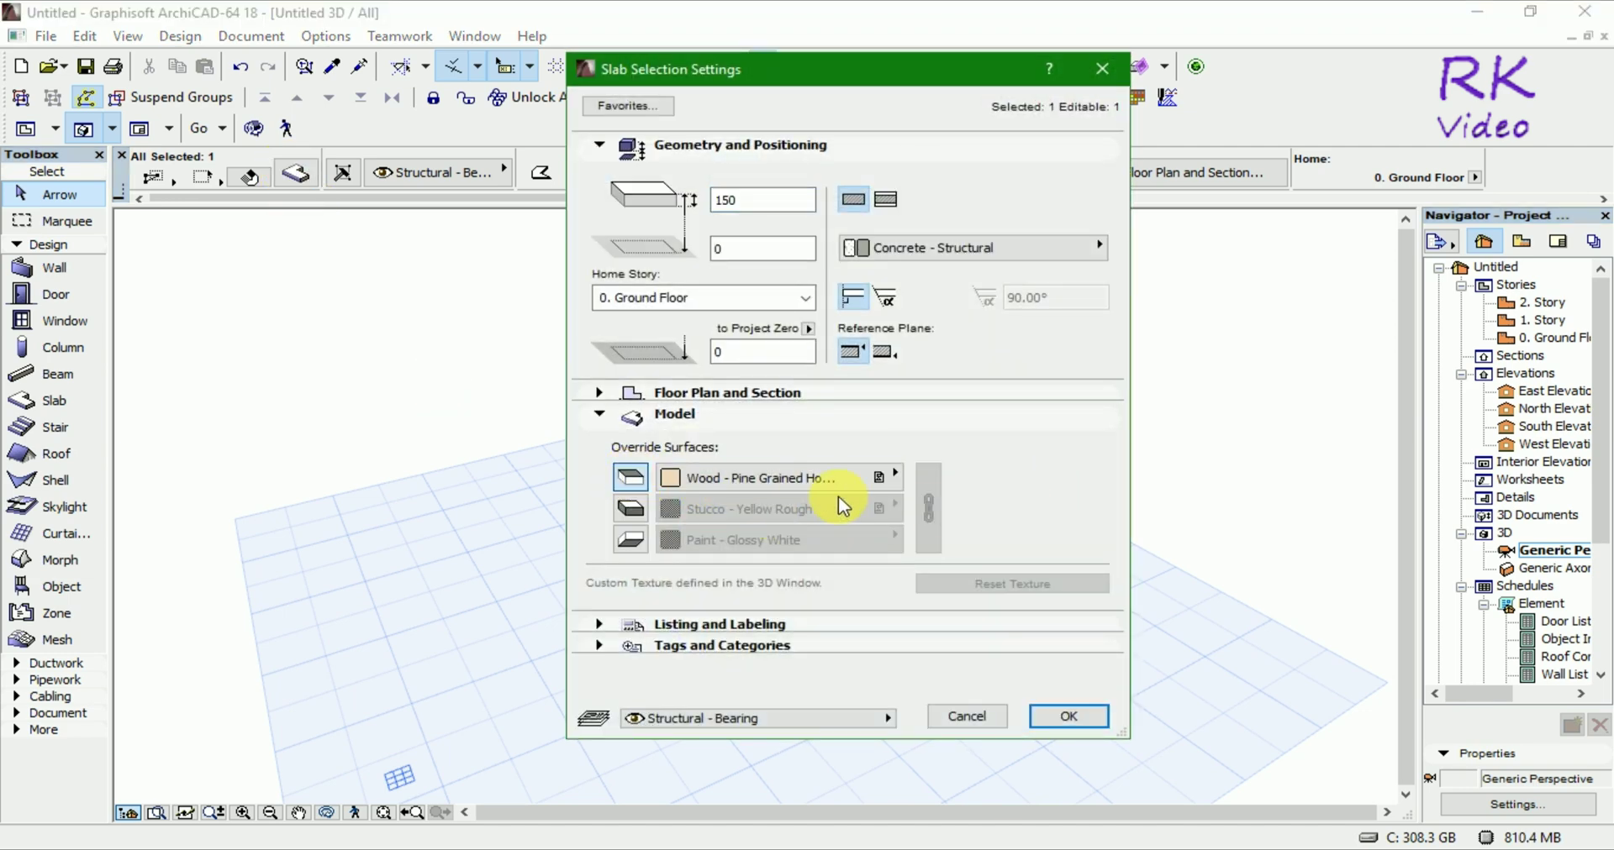
{"action": "left_click", "coordinate": [632, 508]}
{"action": "left_click", "coordinate": [893, 476]}
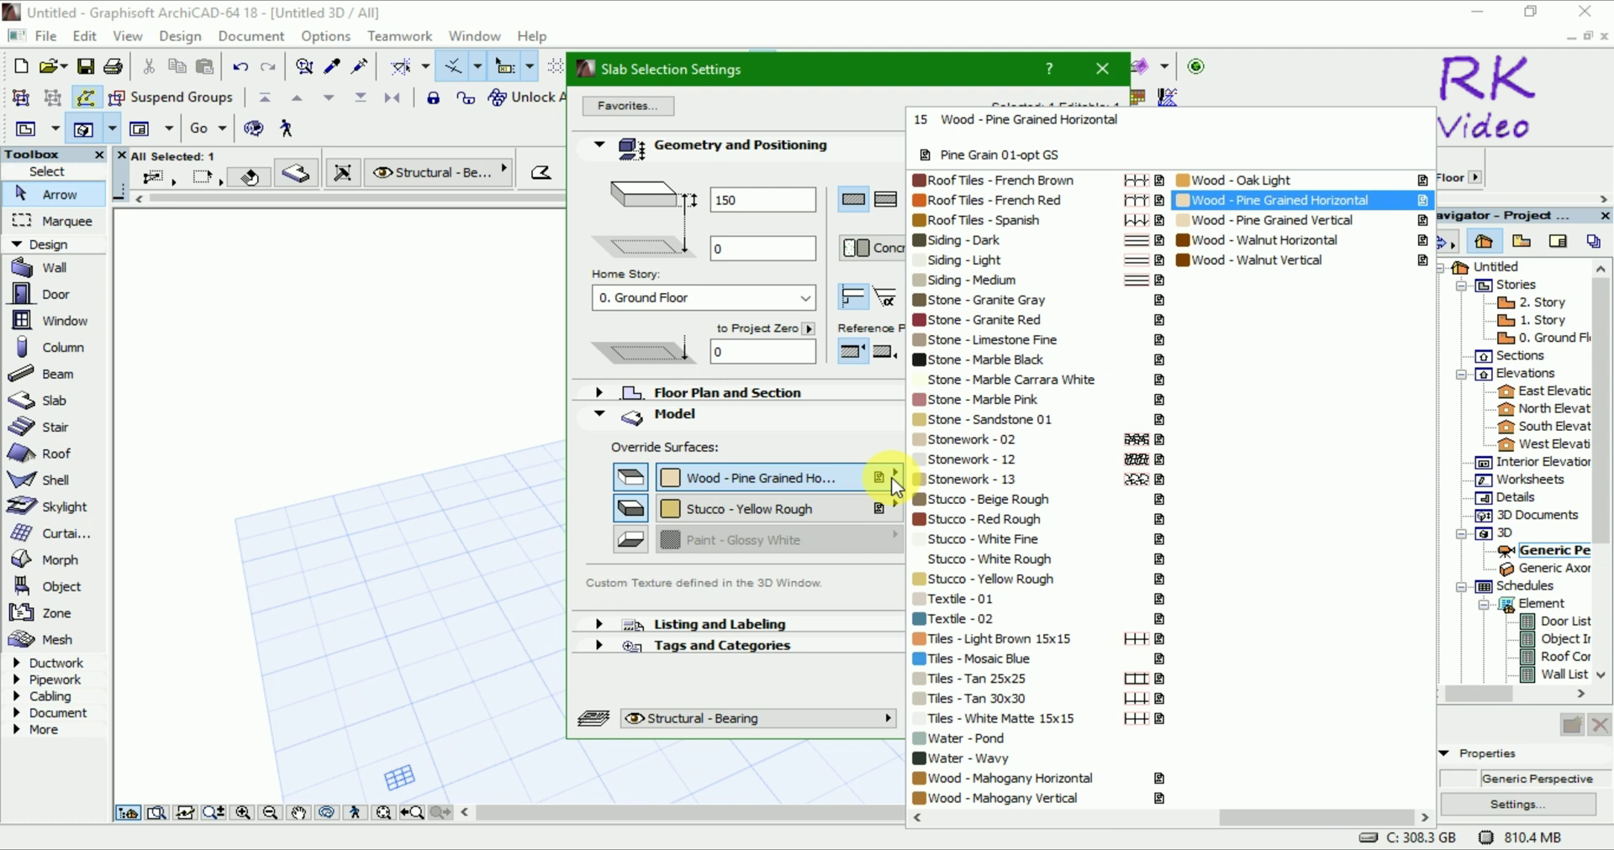
{"action": "left_click", "coordinate": [1242, 184]}
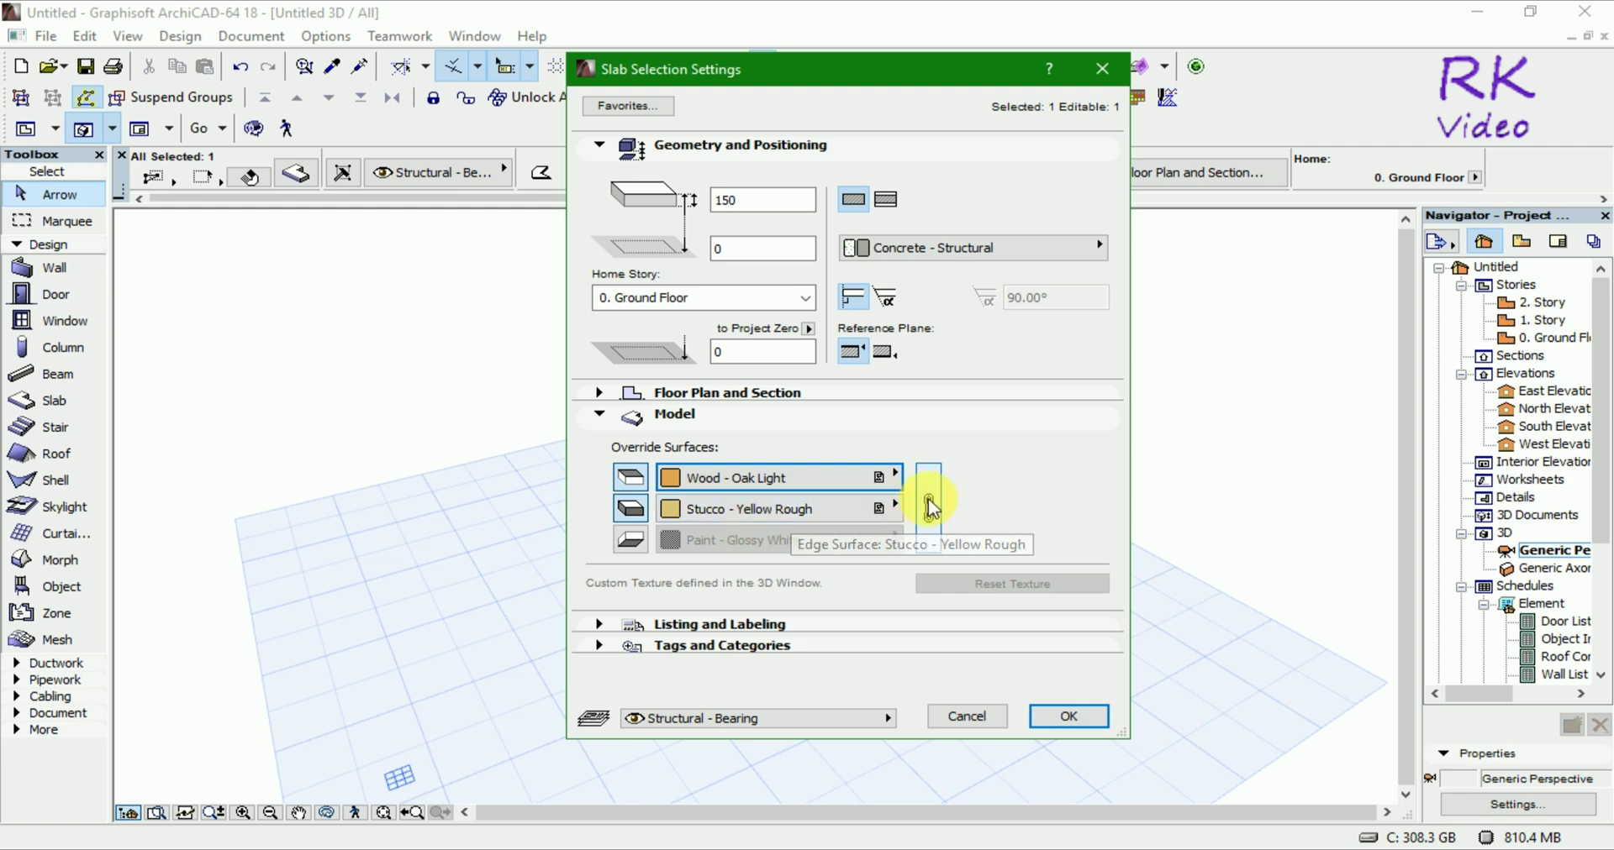
{"action": "left_click", "coordinate": [928, 503]}
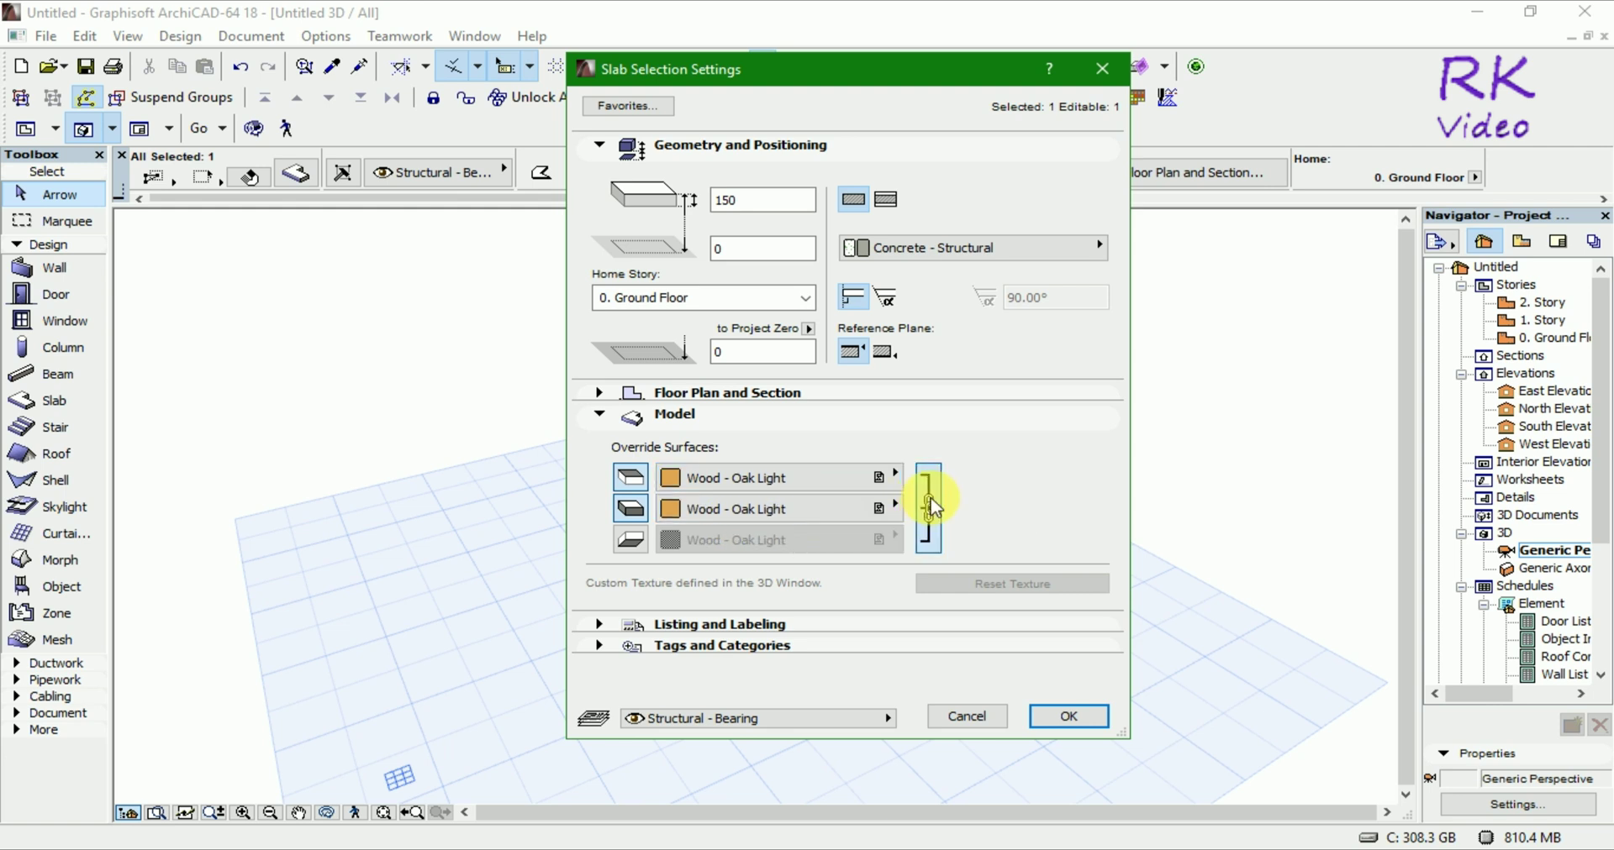
{"action": "left_click", "coordinate": [632, 540]}
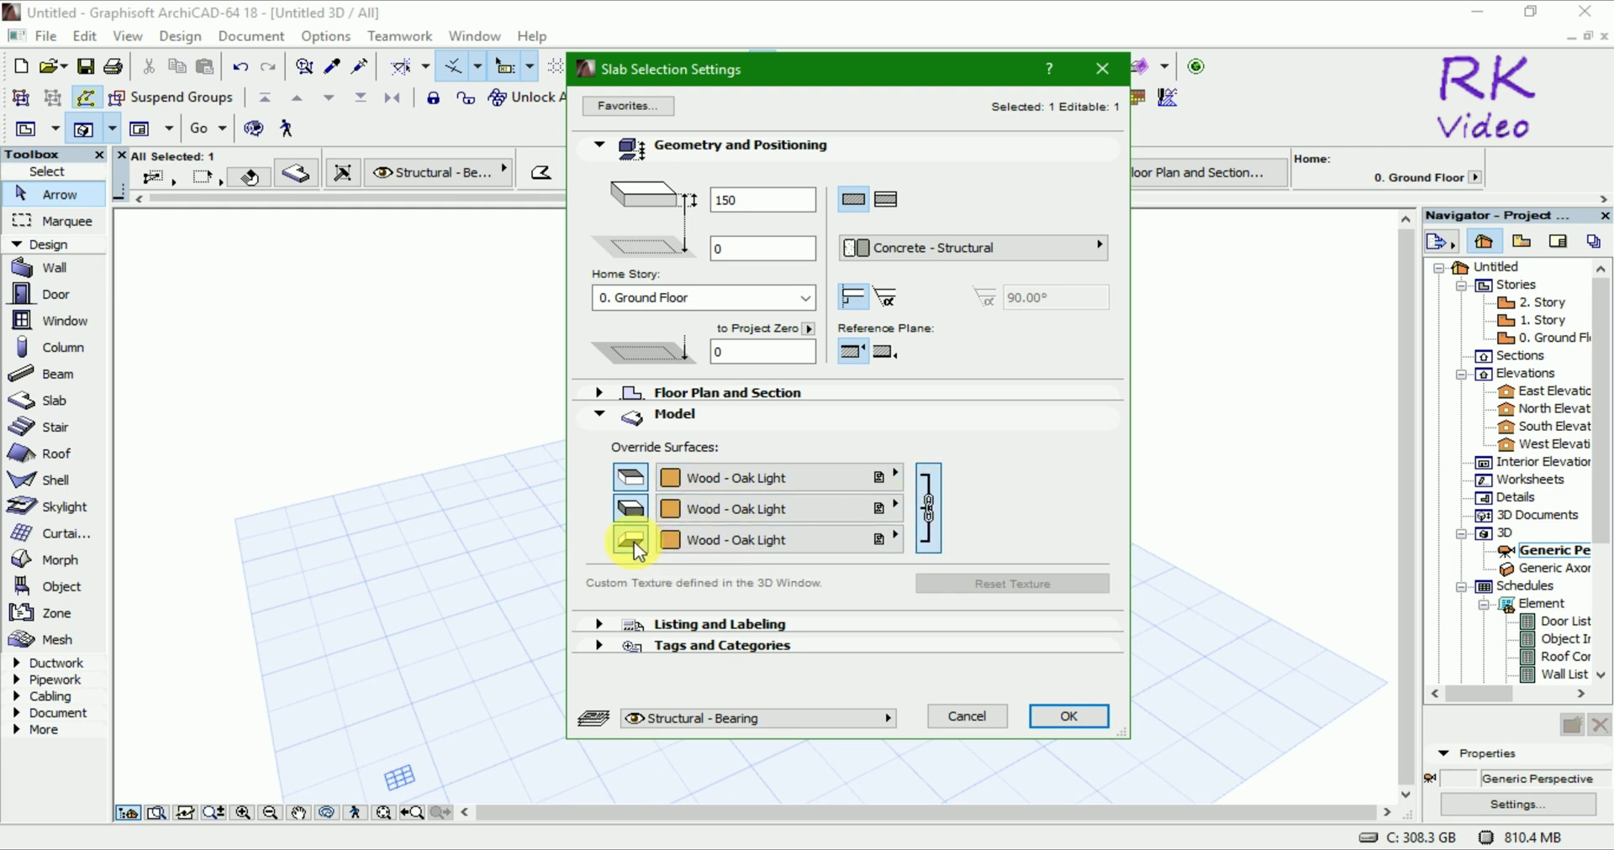
{"action": "left_click", "coordinate": [1086, 713]}
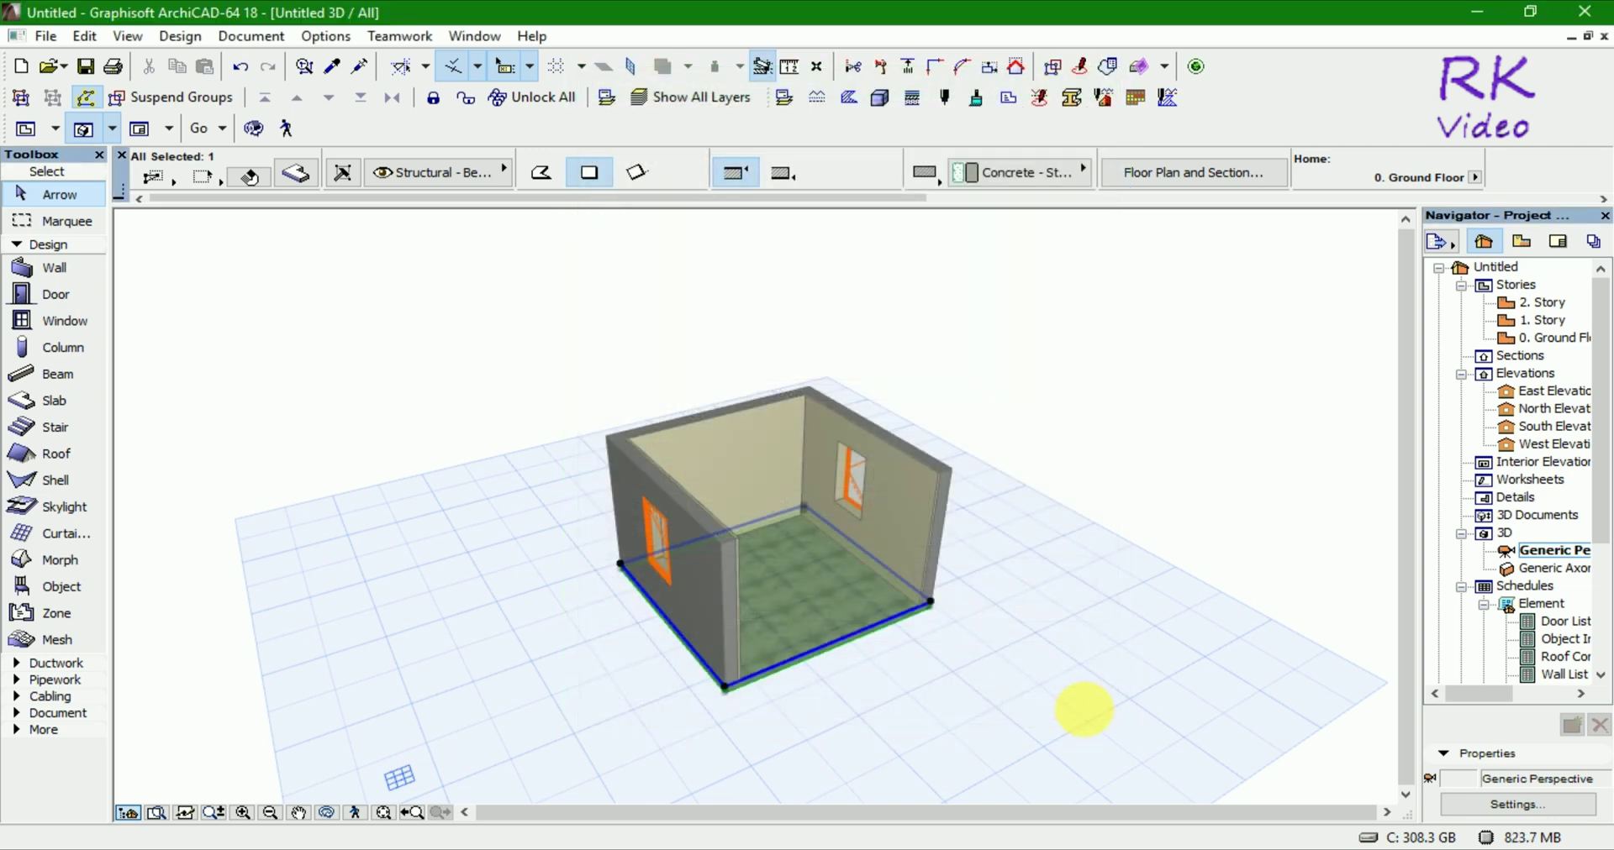
Step: Inspect the oak floor in 3D, then select the slab and reopen its settings
{"action": "mouse_move", "coordinate": [1041, 643]}
{"action": "middle_mouse_down", "text": "shift"}
{"action": "mouse_move", "coordinate": [916, 674]}
{"action": "mouse_move", "coordinate": [1098, 569]}
{"action": "mouse_move", "coordinate": [1113, 375]}
{"action": "mouse_move", "coordinate": [1065, 690]}
{"action": "mouse_move", "coordinate": [997, 657]}
{"action": "mouse_move", "coordinate": [1034, 627]}
{"action": "mouse_move", "coordinate": [1040, 654]}
{"action": "middle_mouse_up", "text": "shift"}
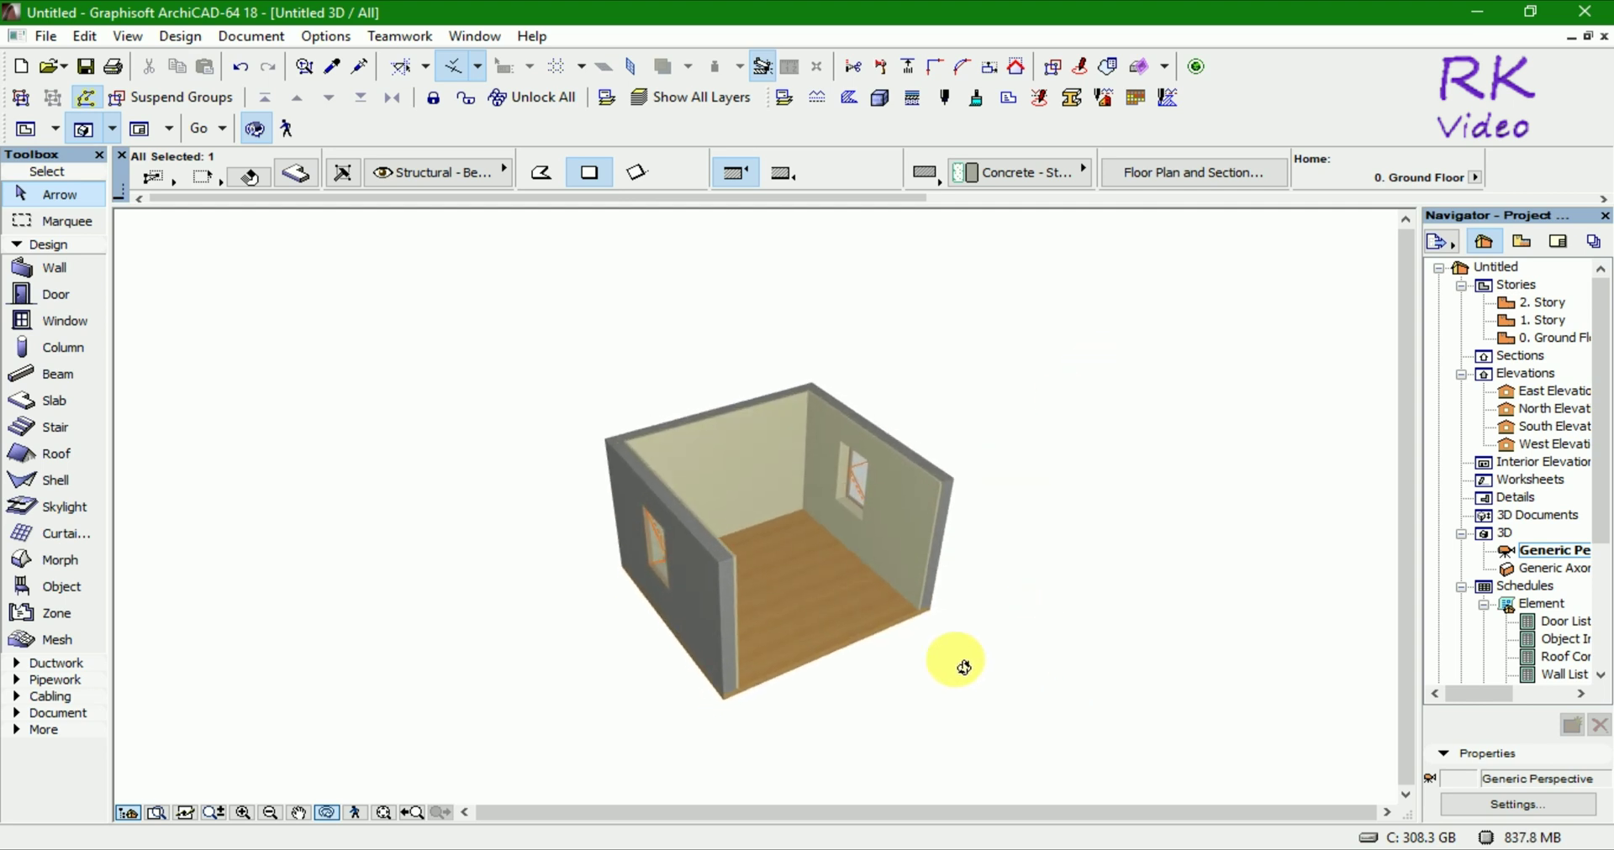
{"action": "left_click", "coordinate": [853, 641]}
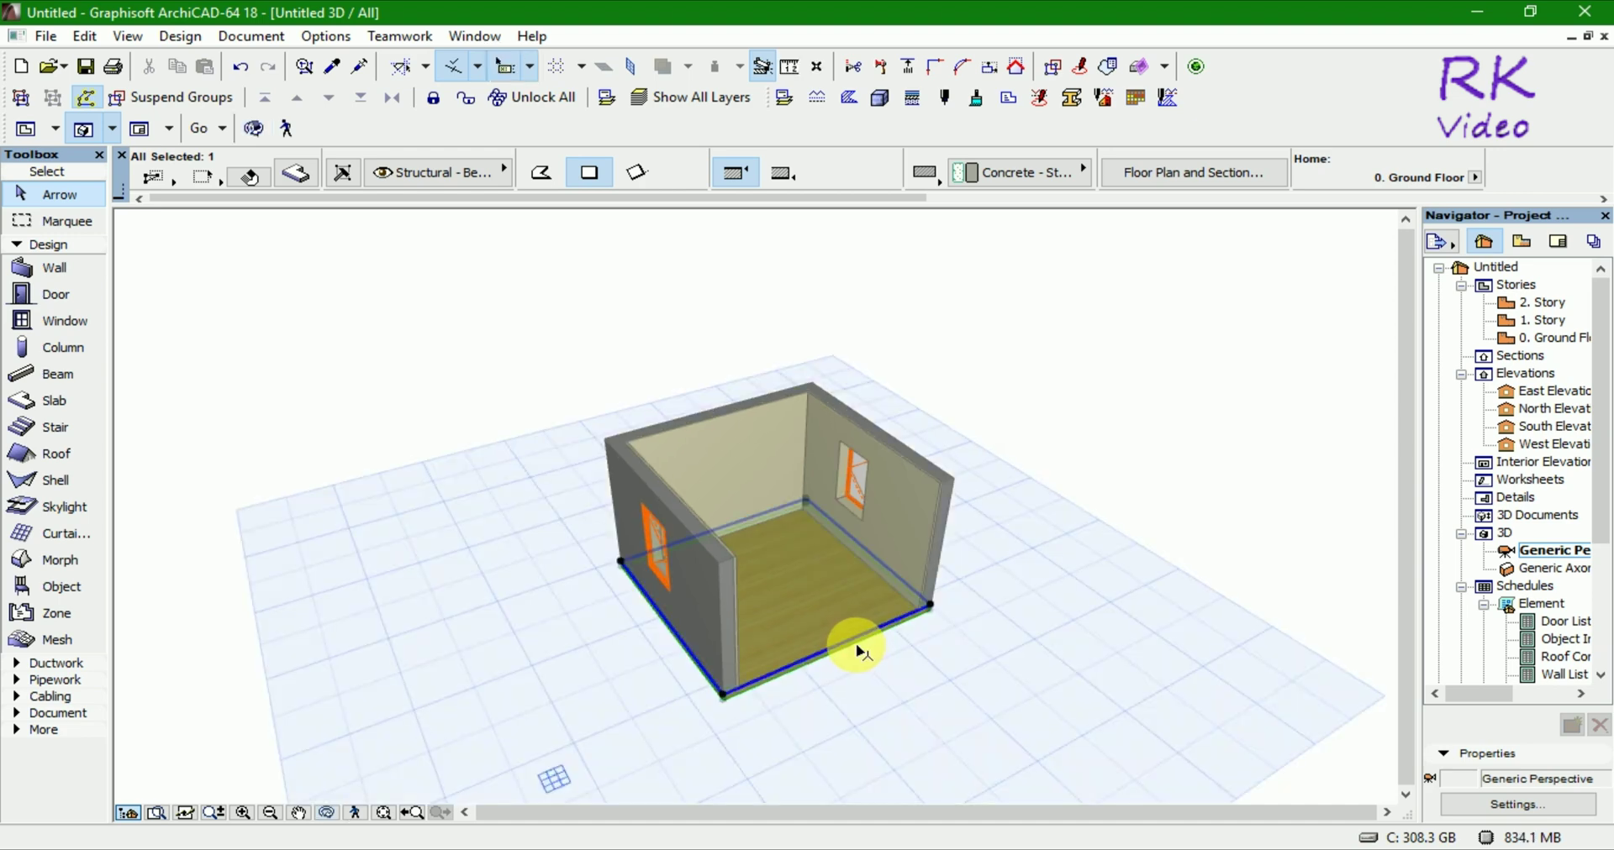
{"action": "left_click", "coordinate": [296, 171]}
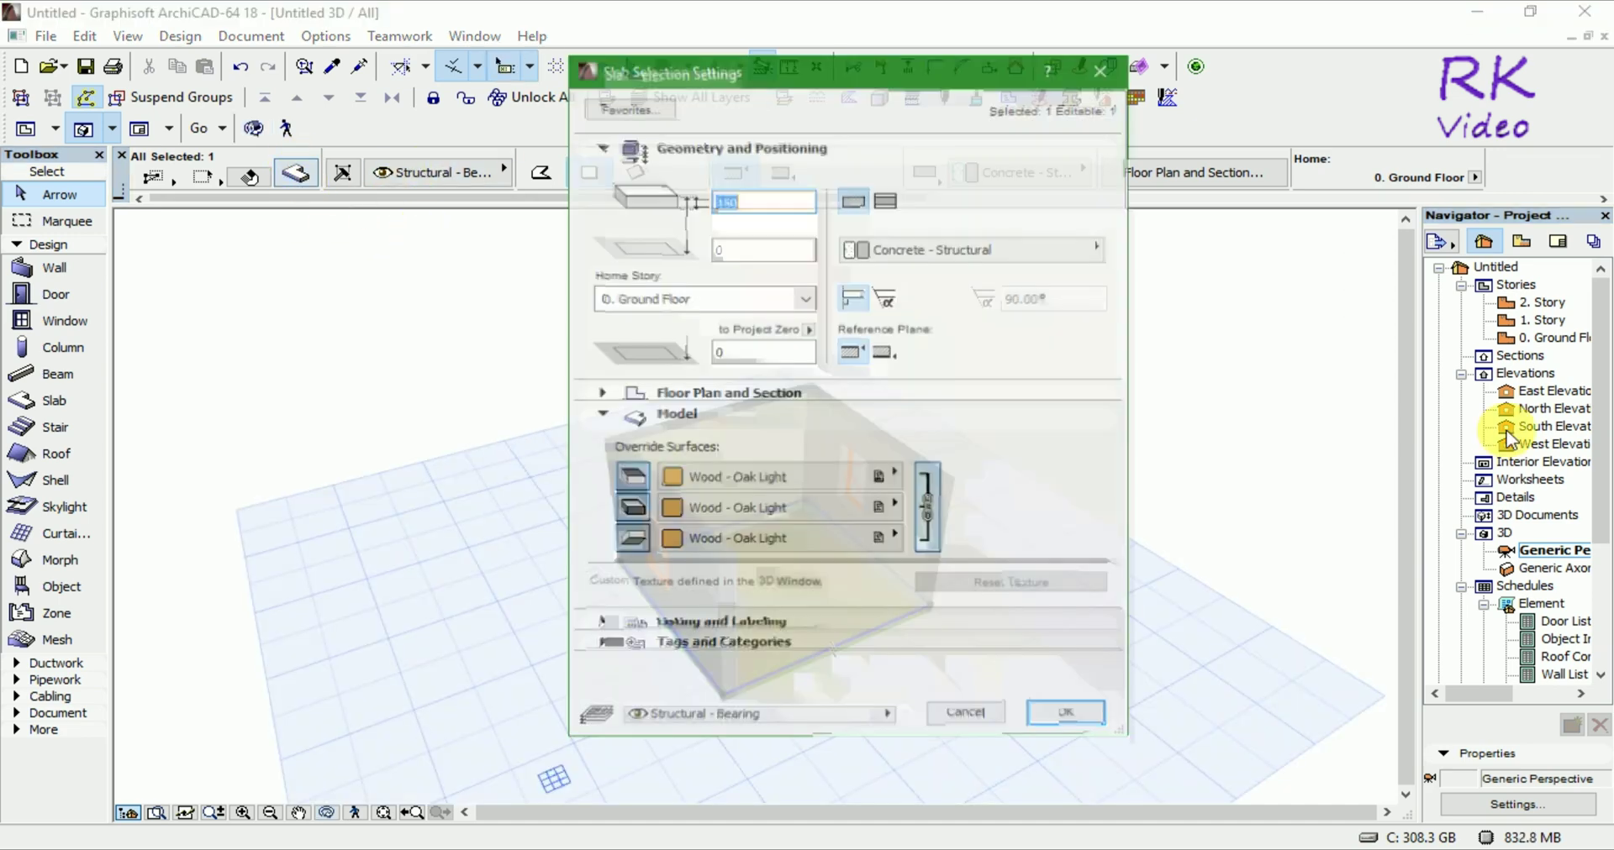
Step: Replace the floor slab's oak surfaces with Paint - Golden Beige on all three sides
{"action": "left_click", "coordinate": [896, 476]}
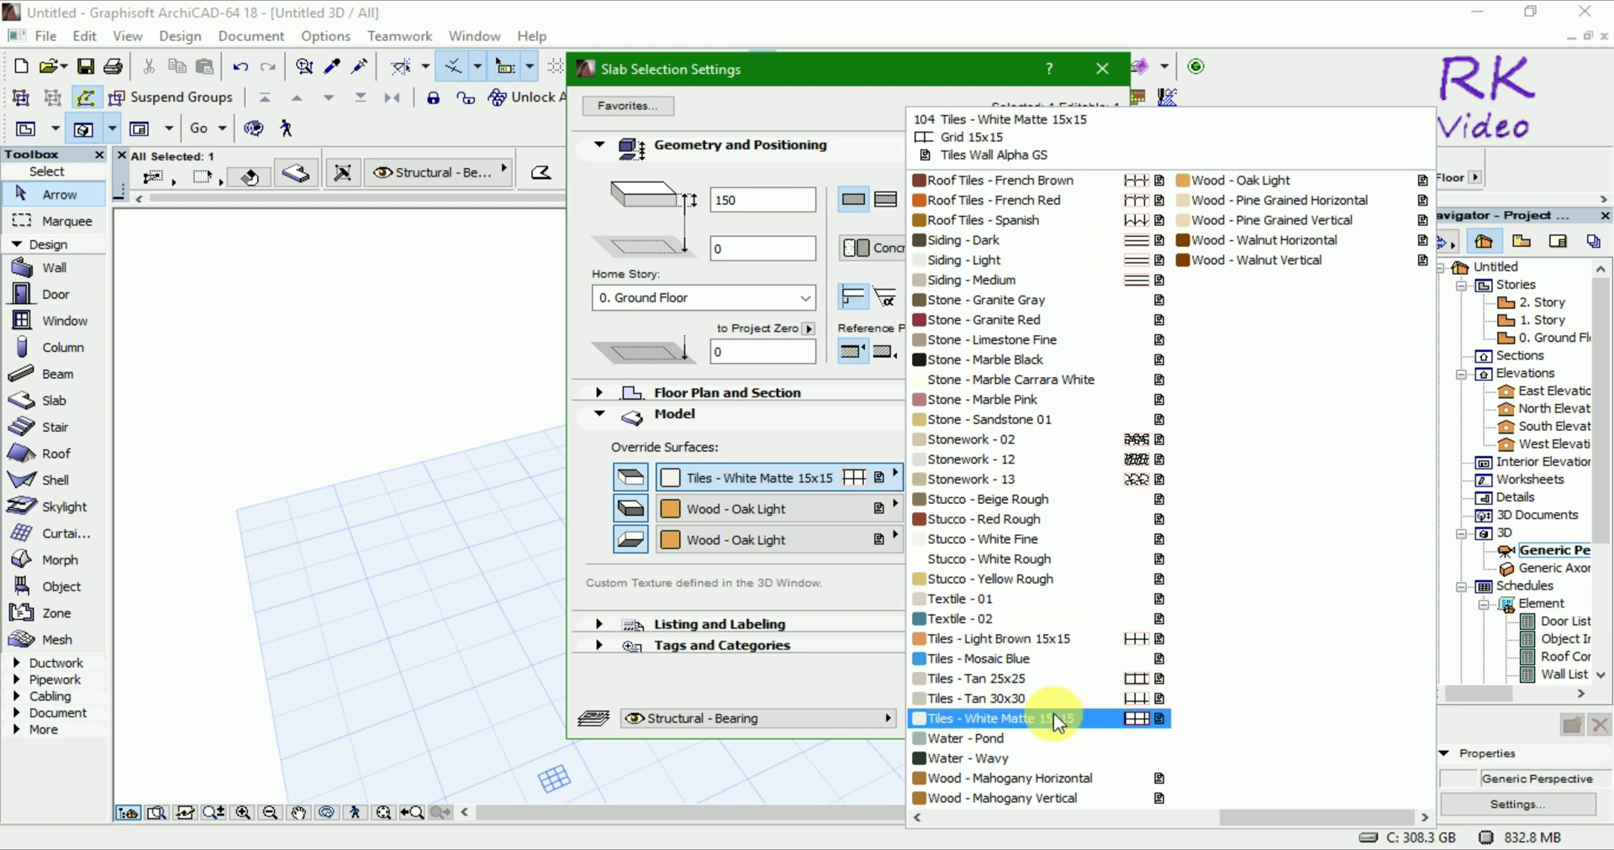
{"action": "left_click", "coordinate": [916, 815]}
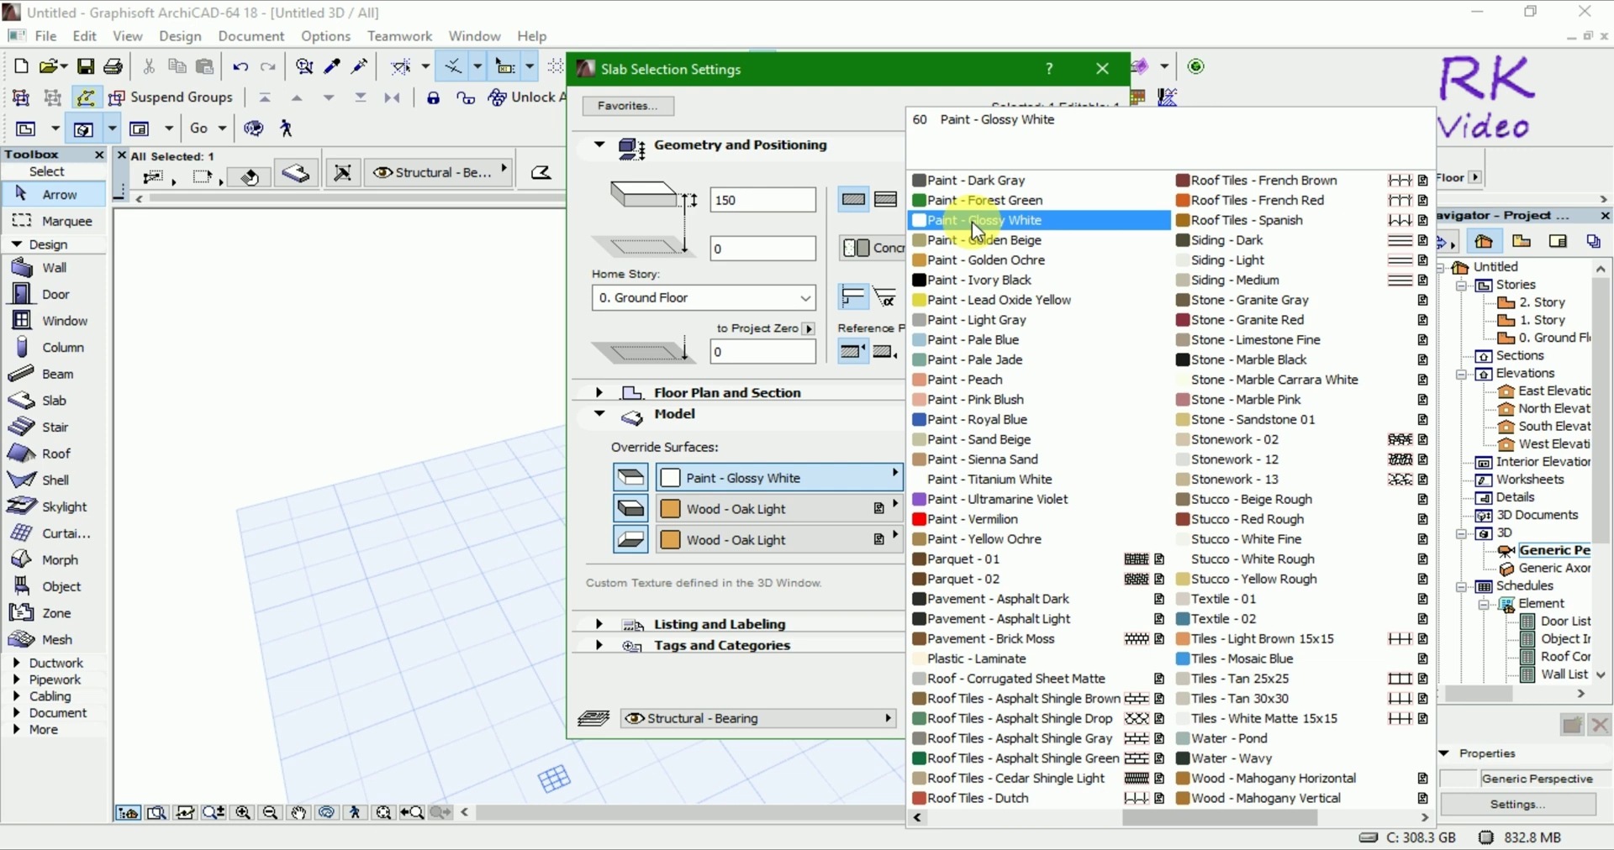
{"action": "left_click", "coordinate": [977, 254]}
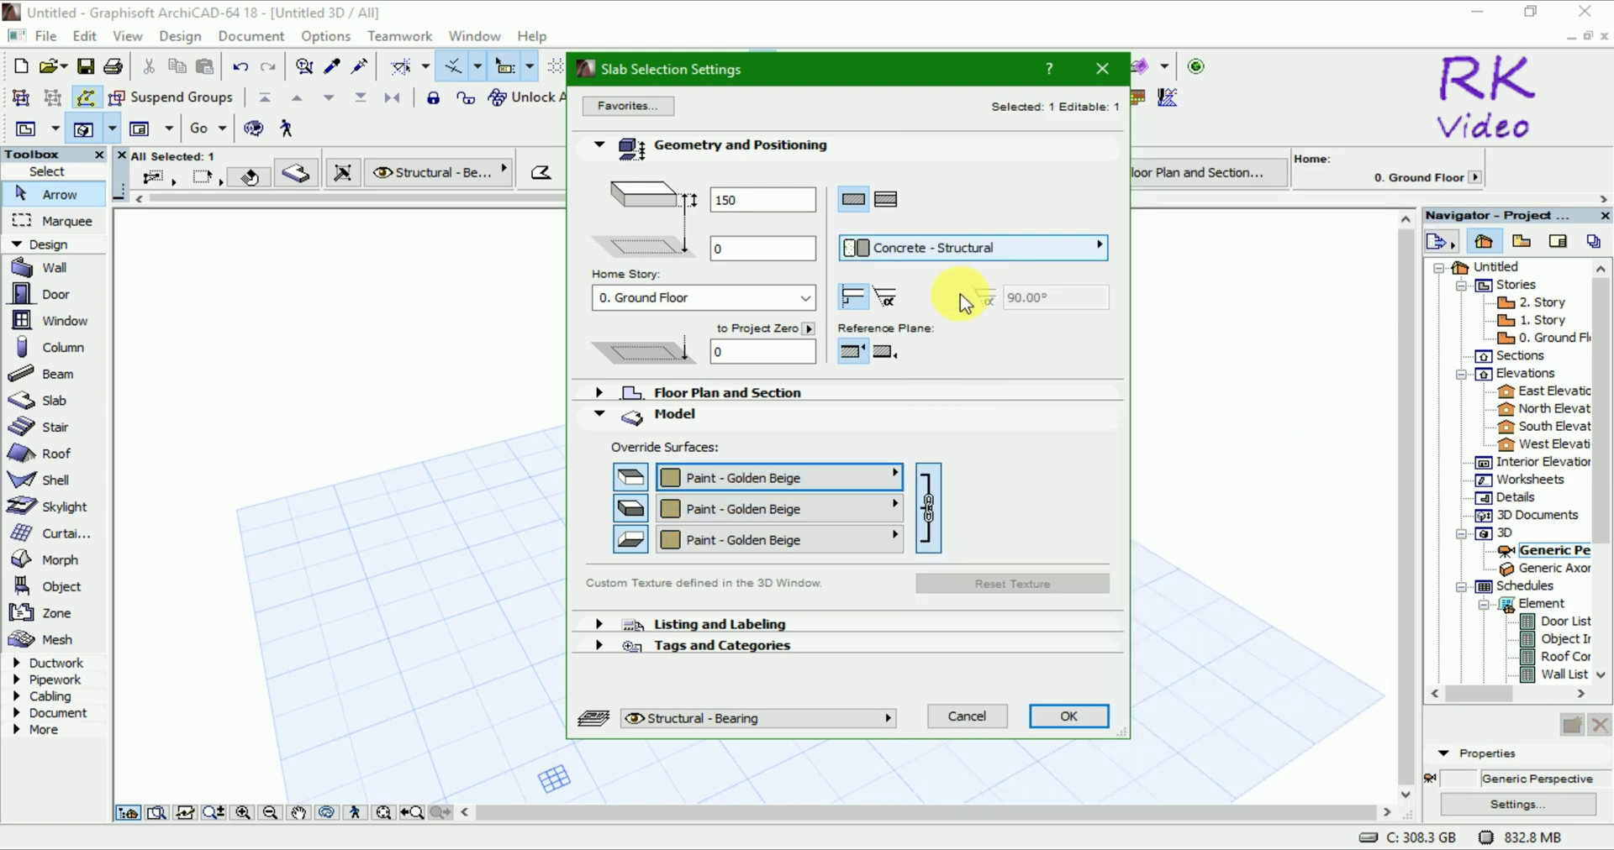
{"action": "left_click", "coordinate": [1067, 714]}
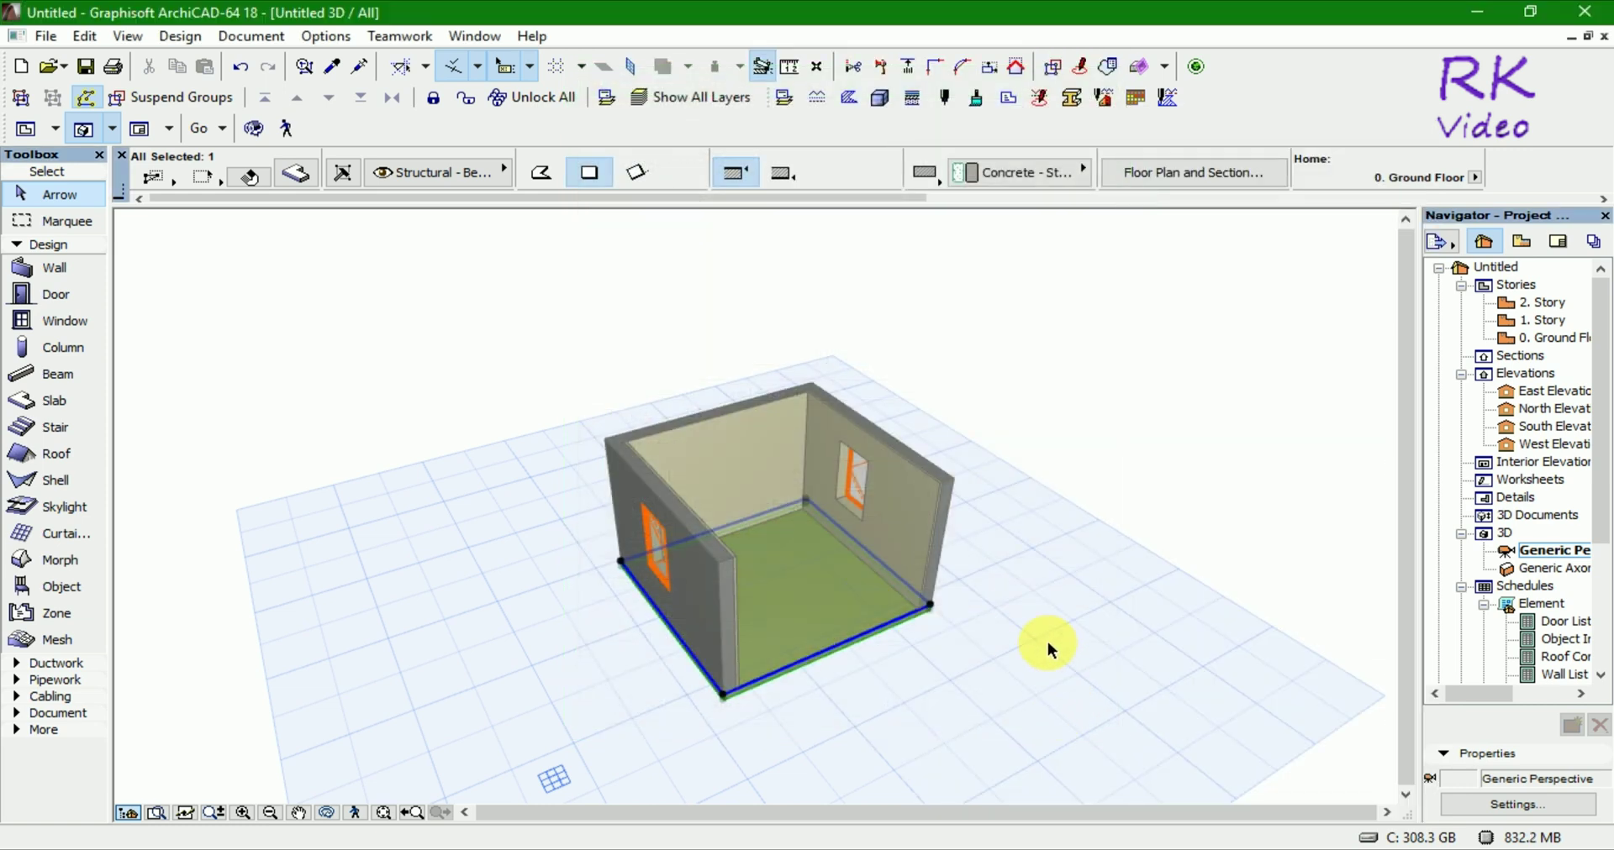
Step: Return from 3D to the 0. Ground Floor plan with the walls and slab deselected
{"action": "mouse_move", "coordinate": [1047, 641]}
{"action": "middle_mouse_down", "text": "shift"}
{"action": "mouse_move", "coordinate": [1005, 530]}
{"action": "mouse_move", "coordinate": [1077, 522]}
{"action": "mouse_move", "coordinate": [1070, 660]}
{"action": "mouse_move", "coordinate": [1031, 670]}
{"action": "middle_mouse_up", "text": "shift"}
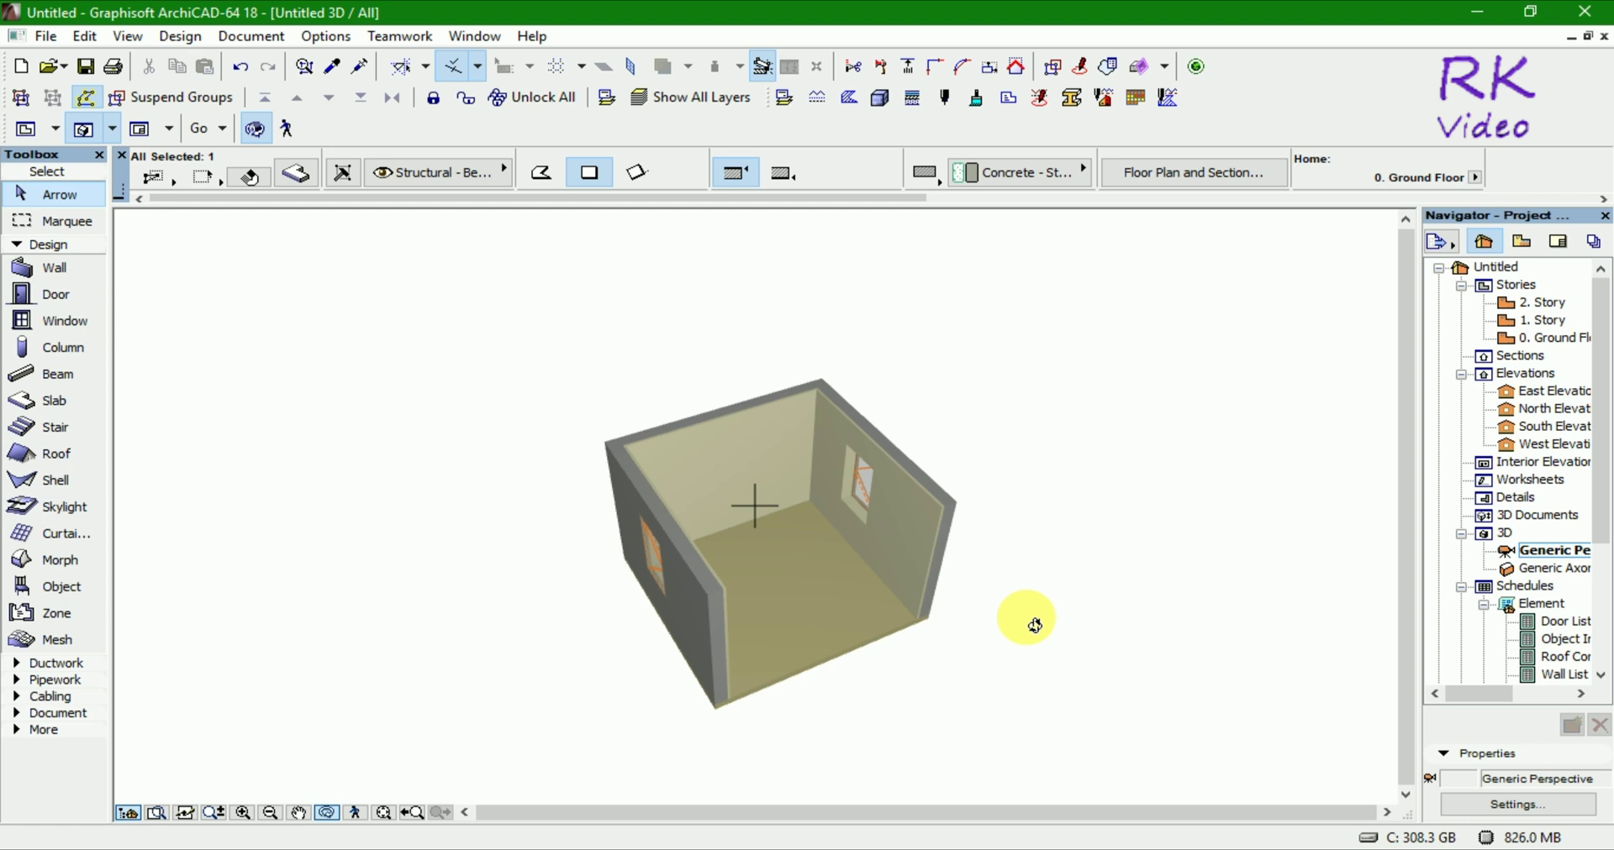
{"action": "key", "text": "F2"}
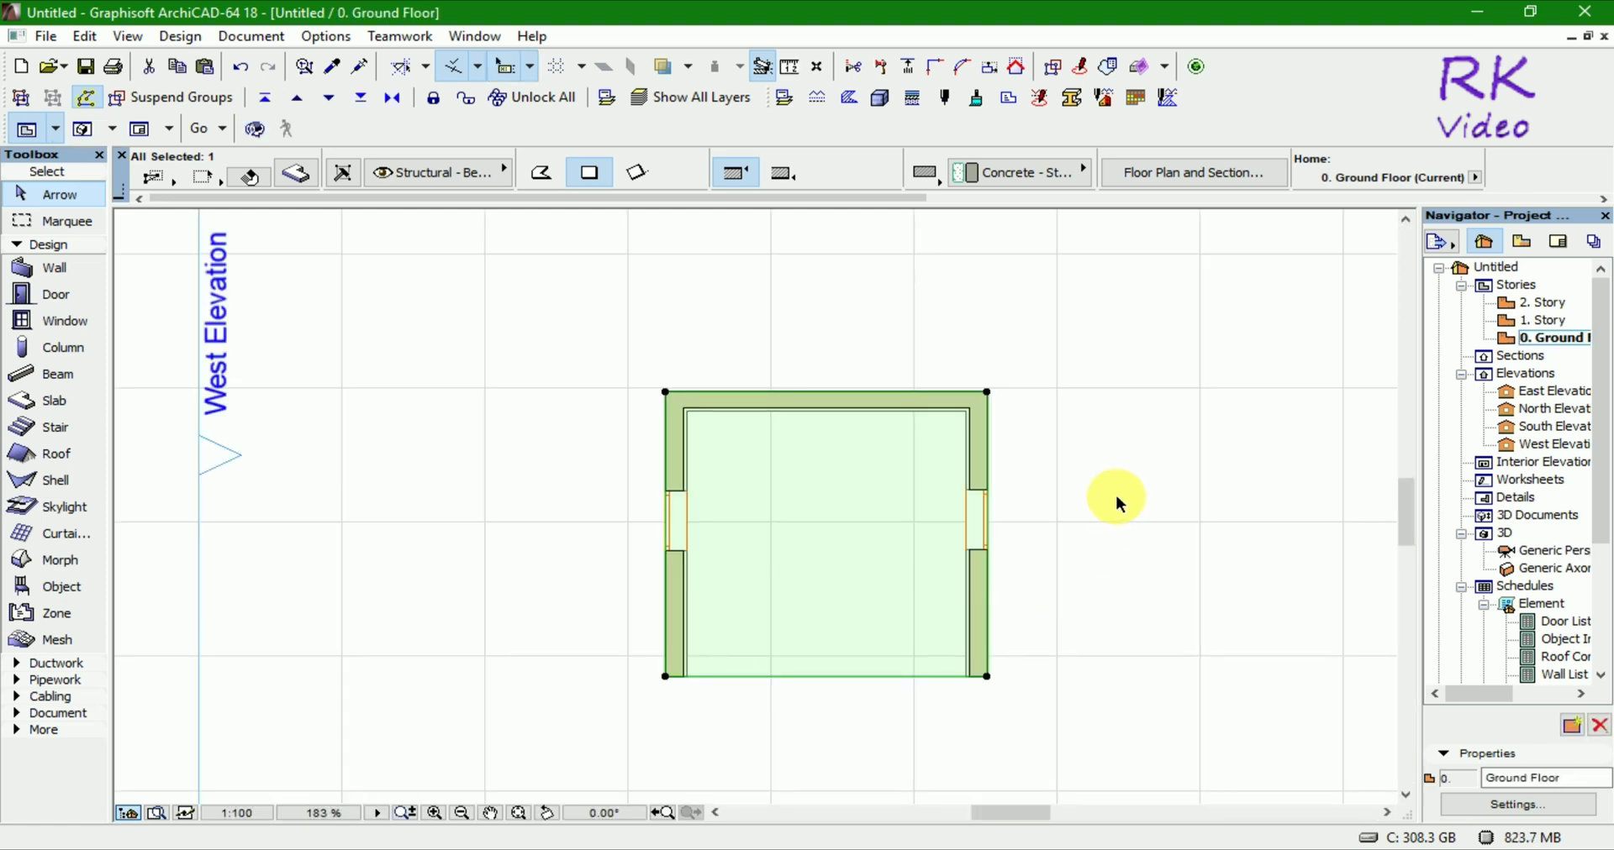
{"action": "left_click", "coordinate": [1116, 492]}
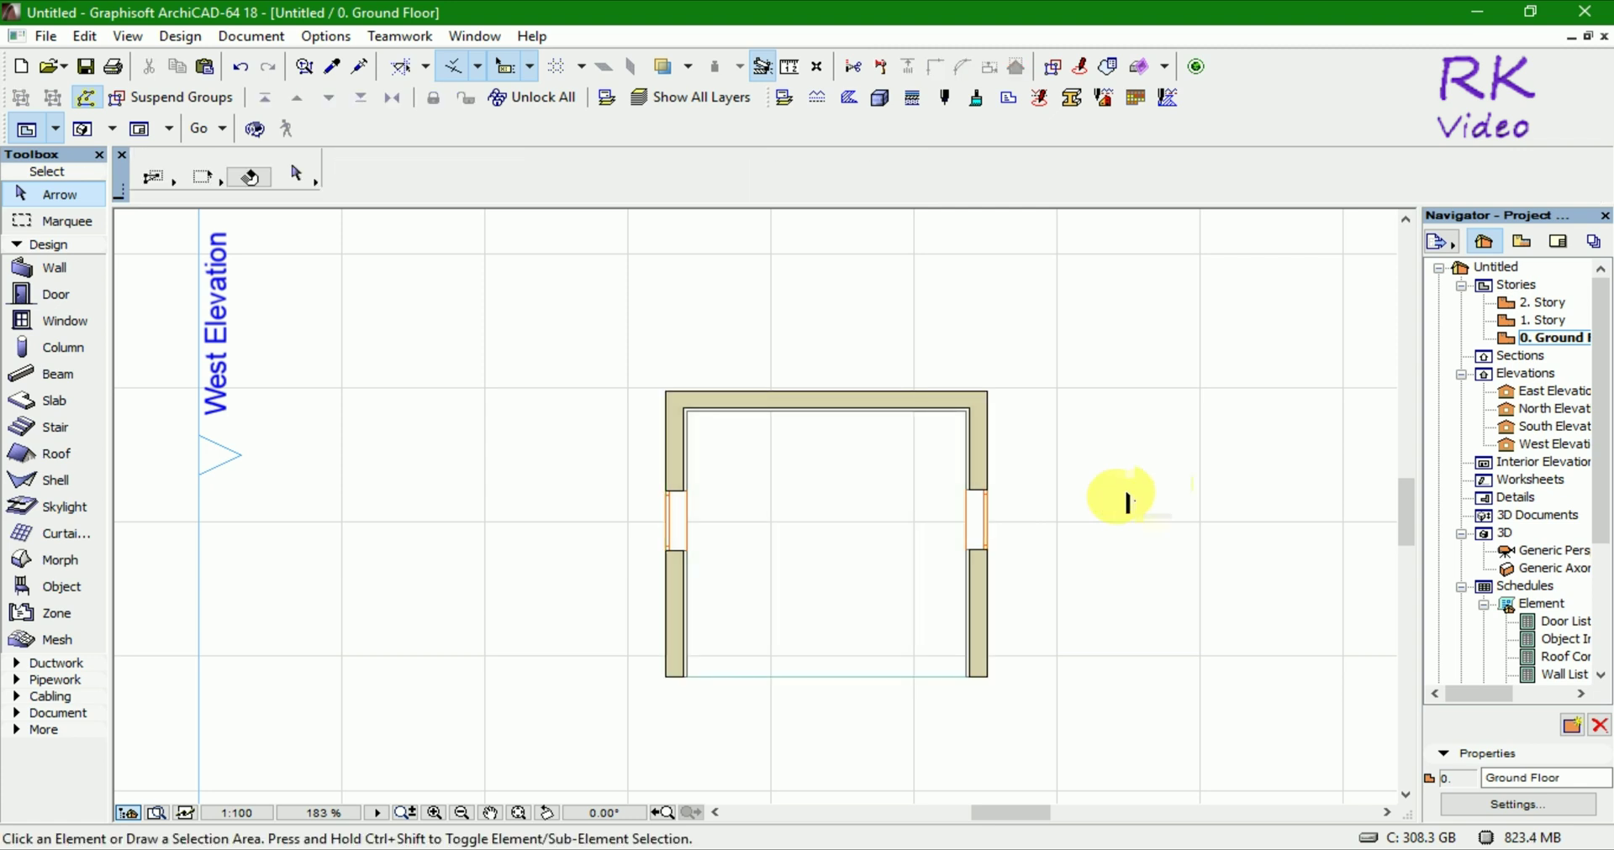
{"action": "scroll", "coordinate": [895, 418], "scroll_direction": "up", "scroll_amount": 2}
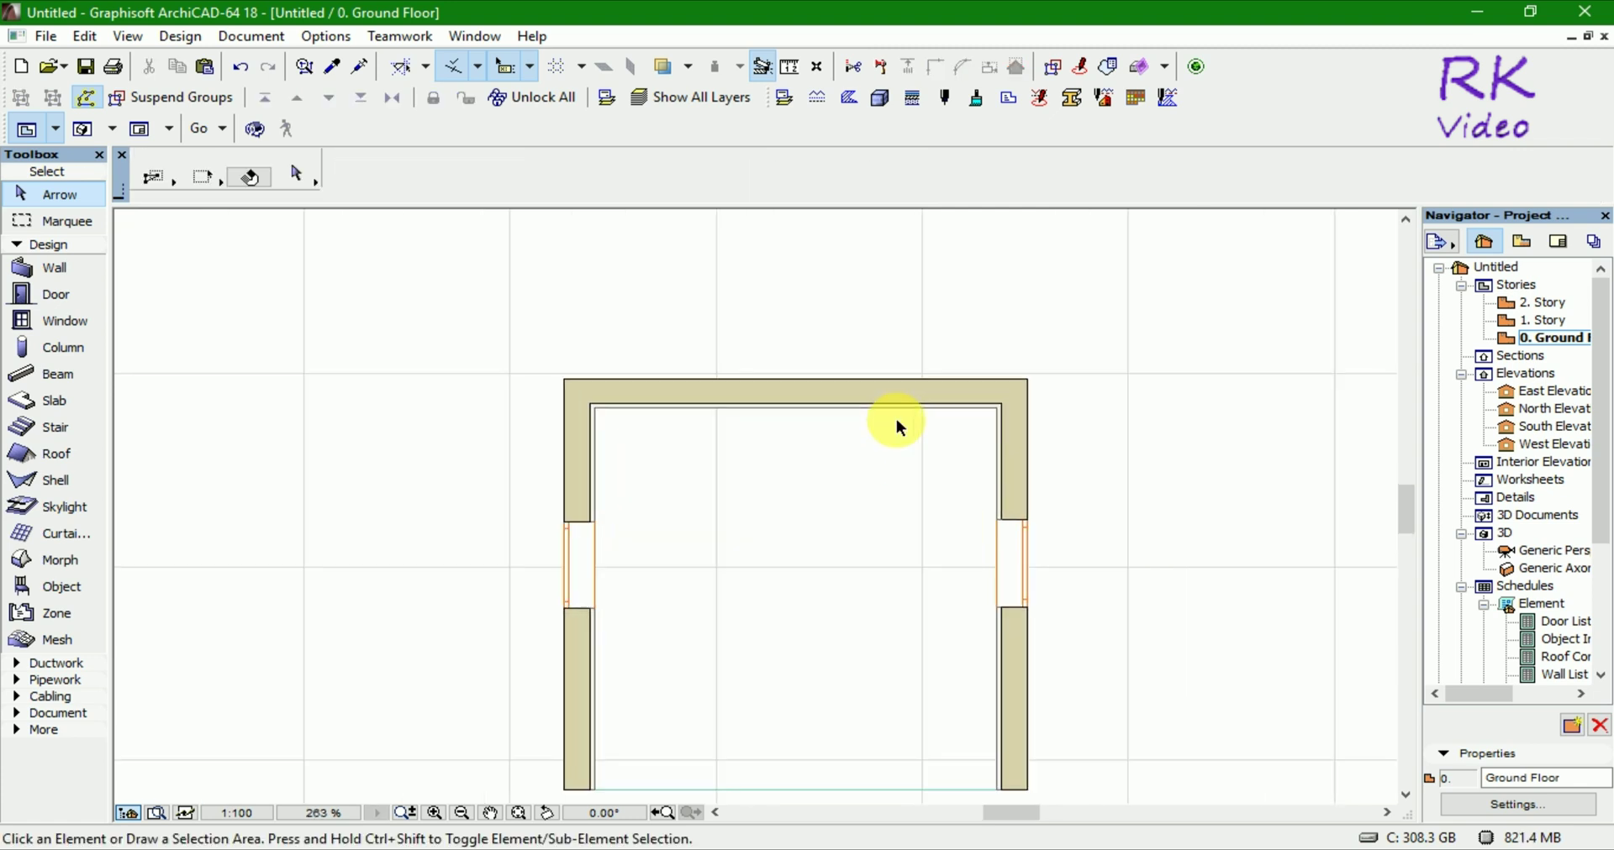
{"action": "scroll", "coordinate": [593, 401], "scroll_direction": "down", "scroll_amount": 3}
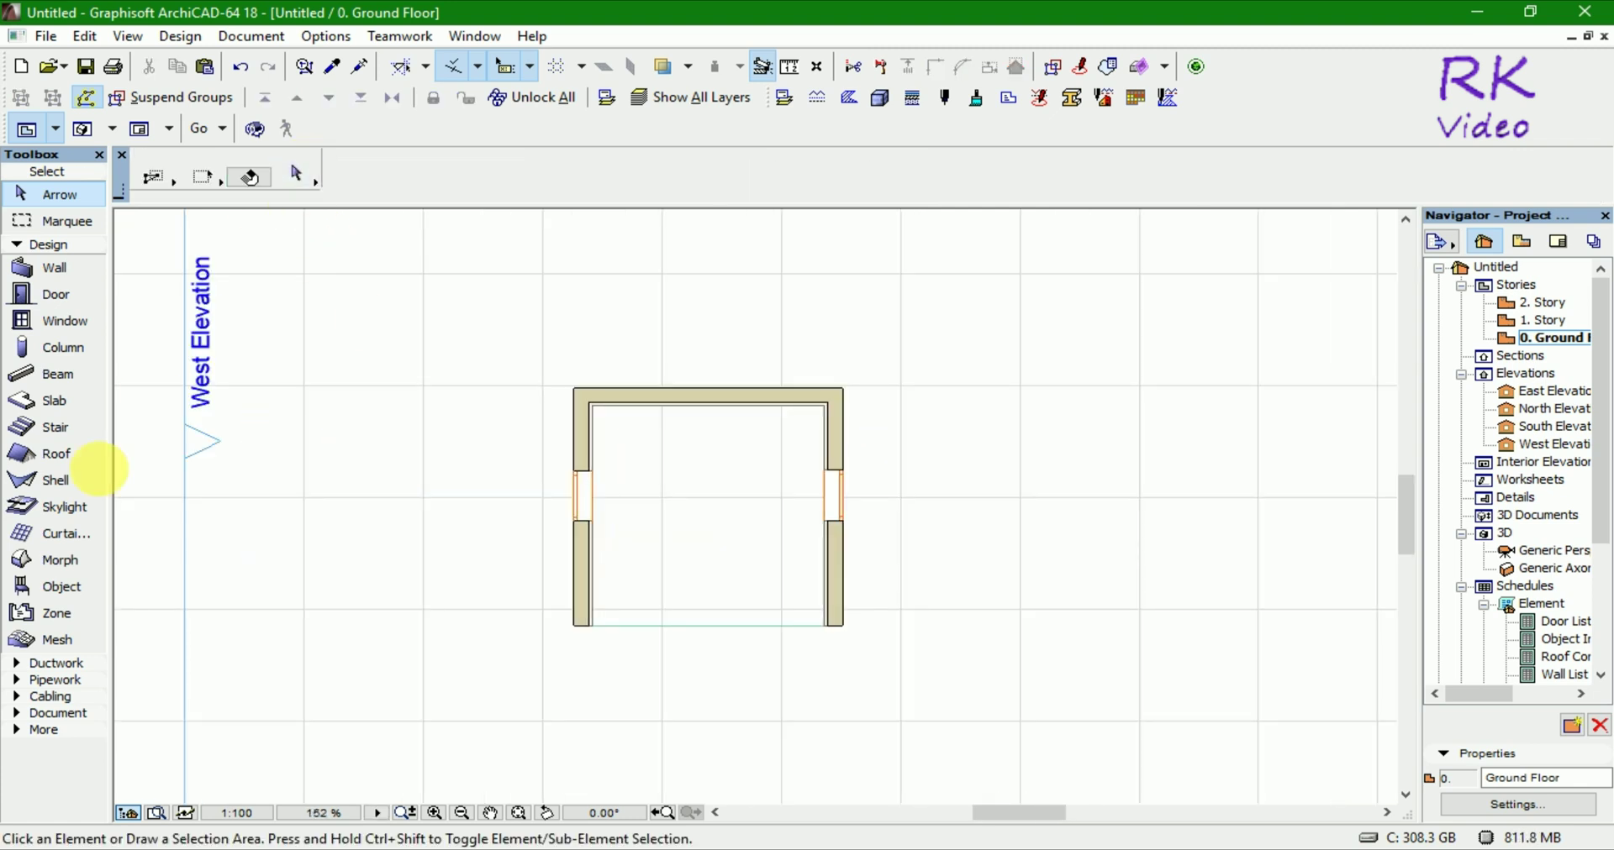
Step: Choose Sofa Bed 18 (1800 × 900, 950 high) from Couches and Sofas 18 as the default object
{"action": "left_click", "coordinate": [51, 586]}
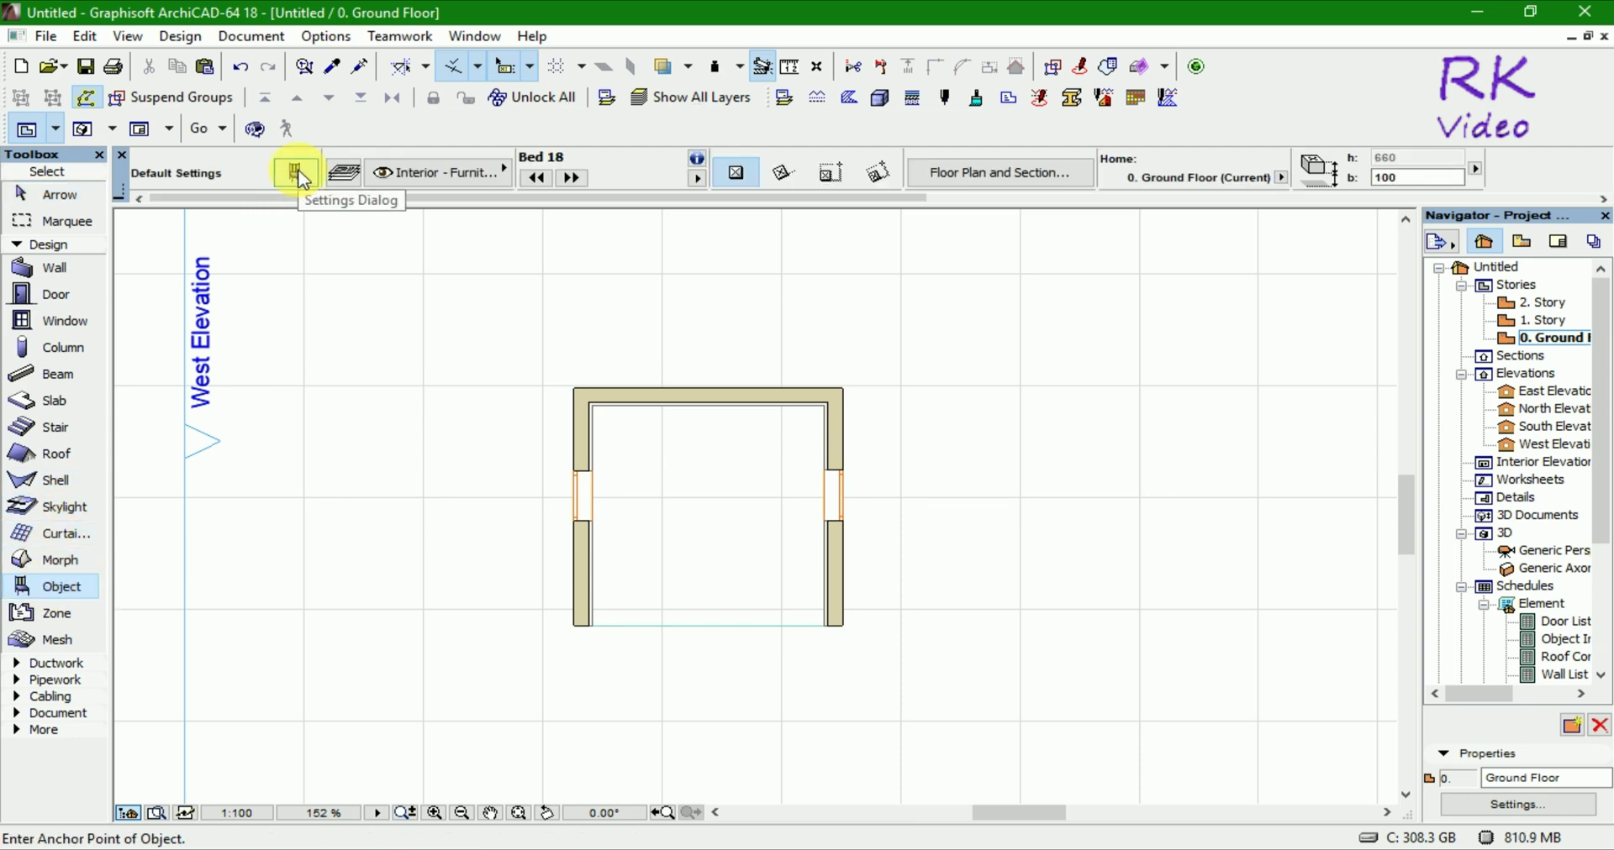
{"action": "left_click", "coordinate": [300, 176]}
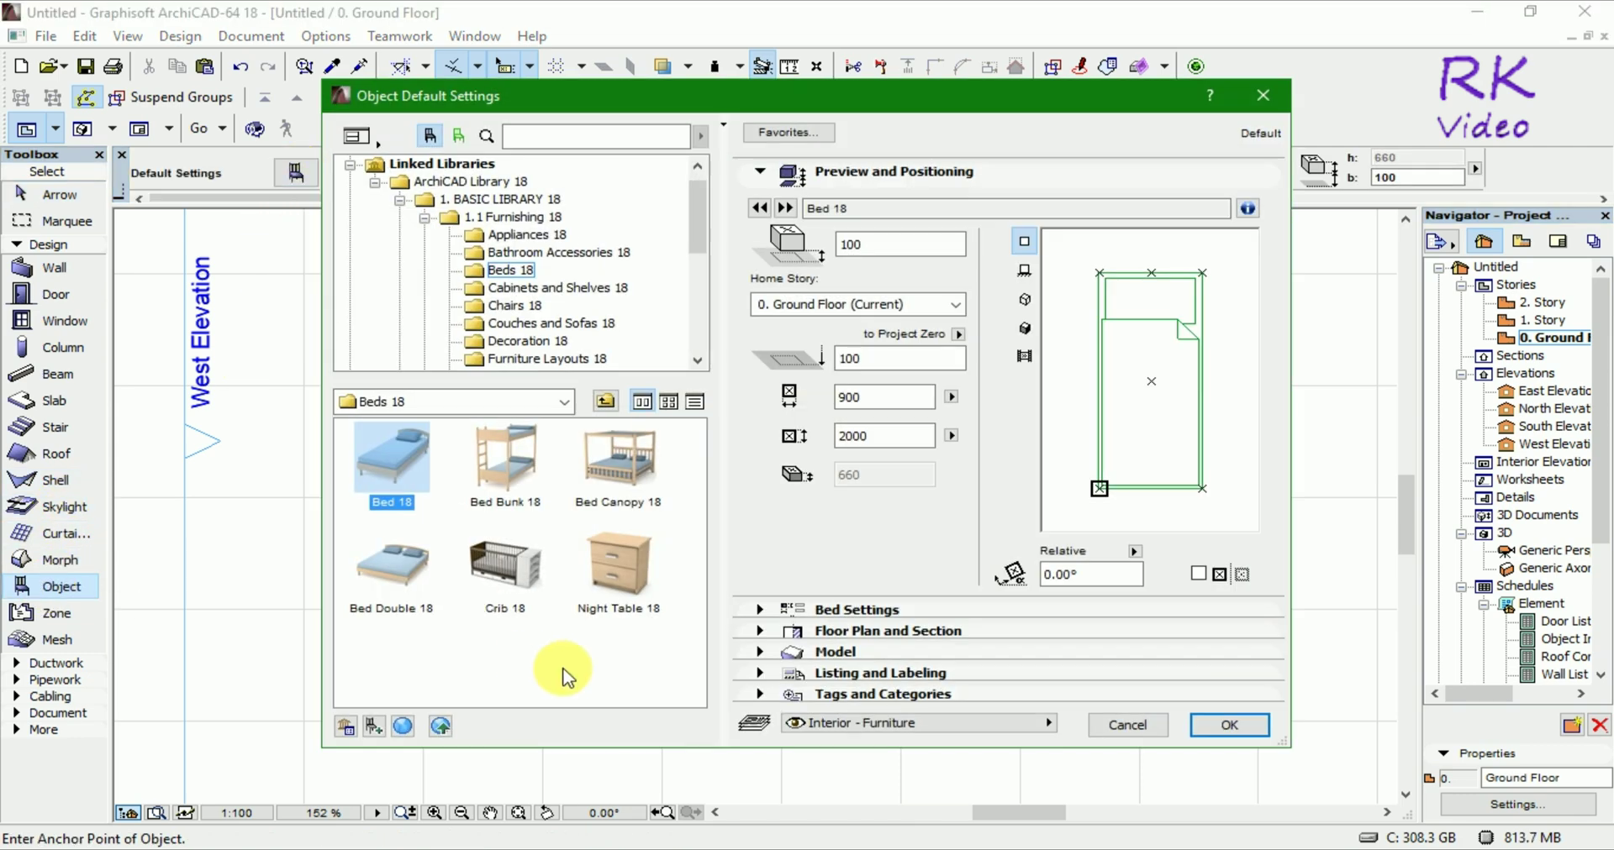
{"action": "left_click", "coordinate": [576, 290]}
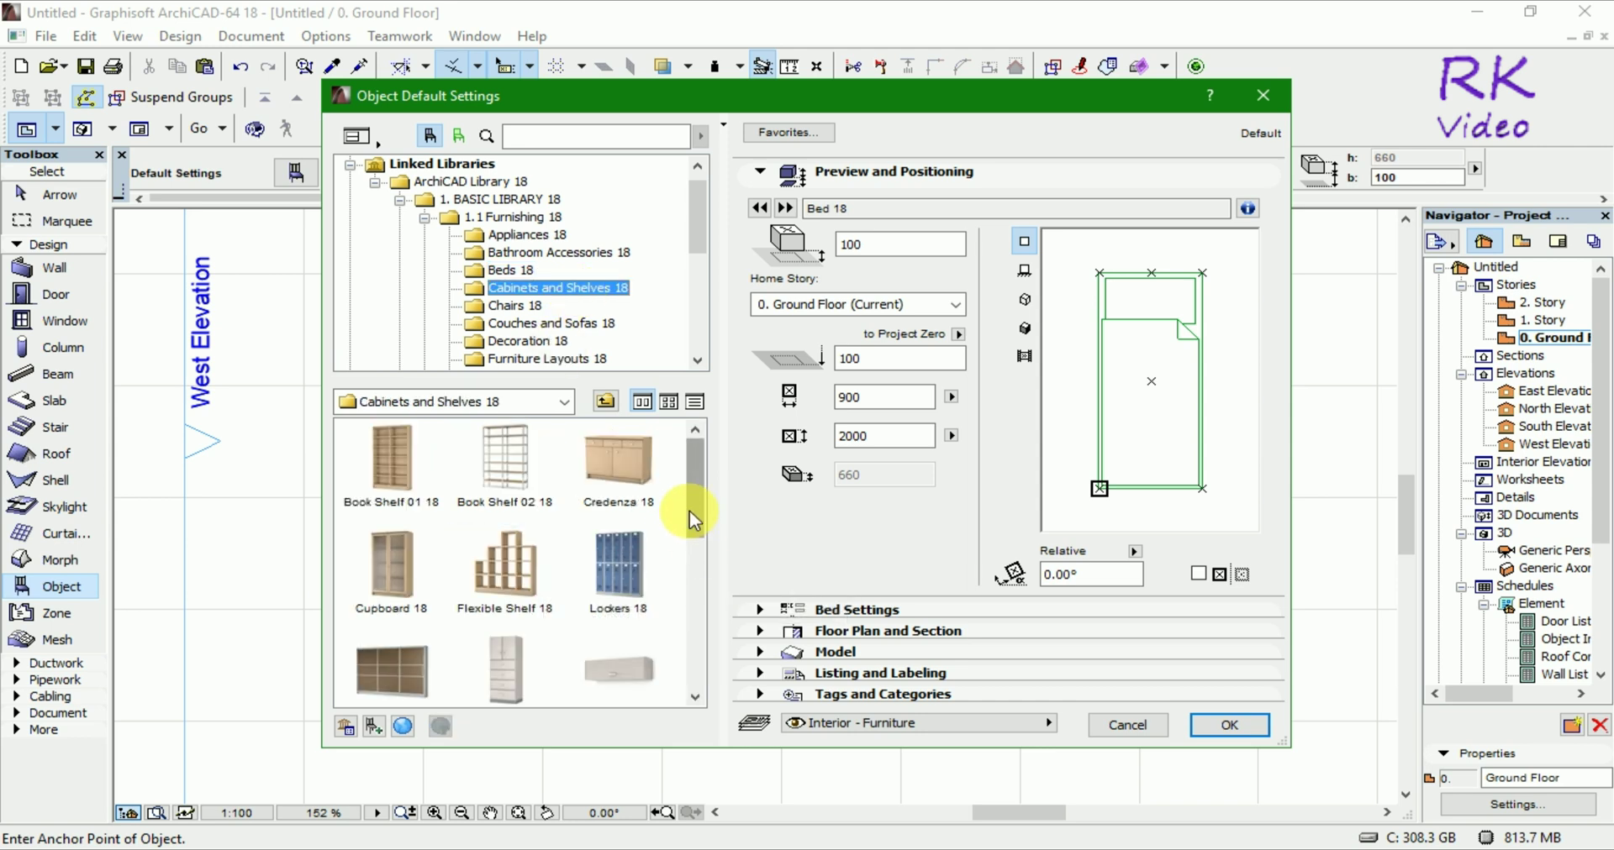
{"action": "mouse_move", "coordinate": [696, 517]}
{"action": "left_mouse_down"}
{"action": "mouse_move", "coordinate": [696, 557]}
{"action": "mouse_move", "coordinate": [694, 510]}
{"action": "left_mouse_up"}
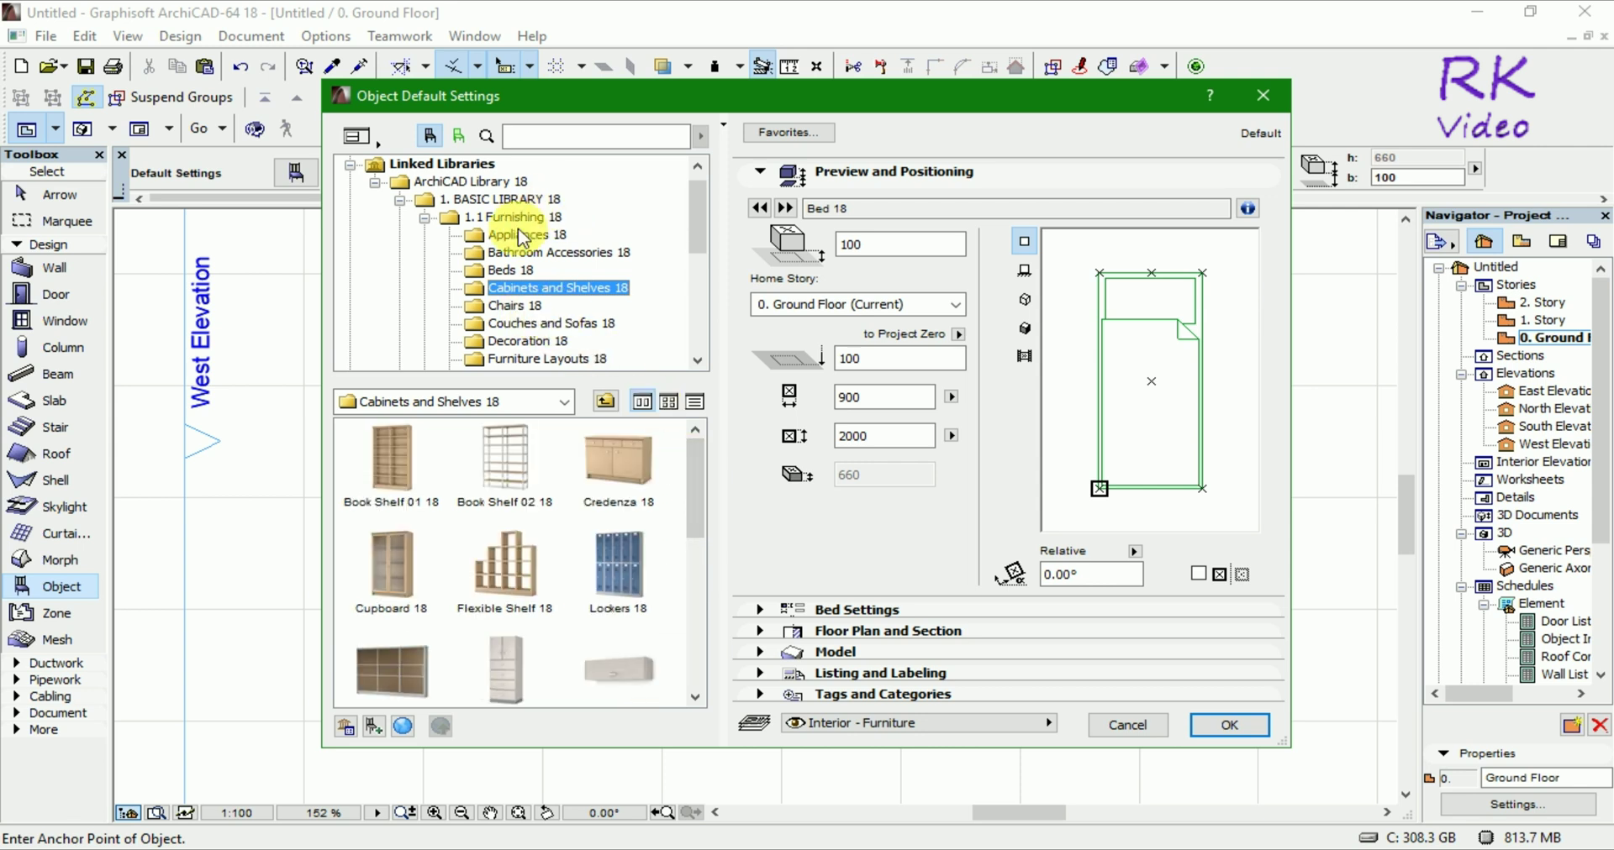
{"action": "left_click_drag", "start_coordinate": [693, 224], "coordinate": [694, 239]}
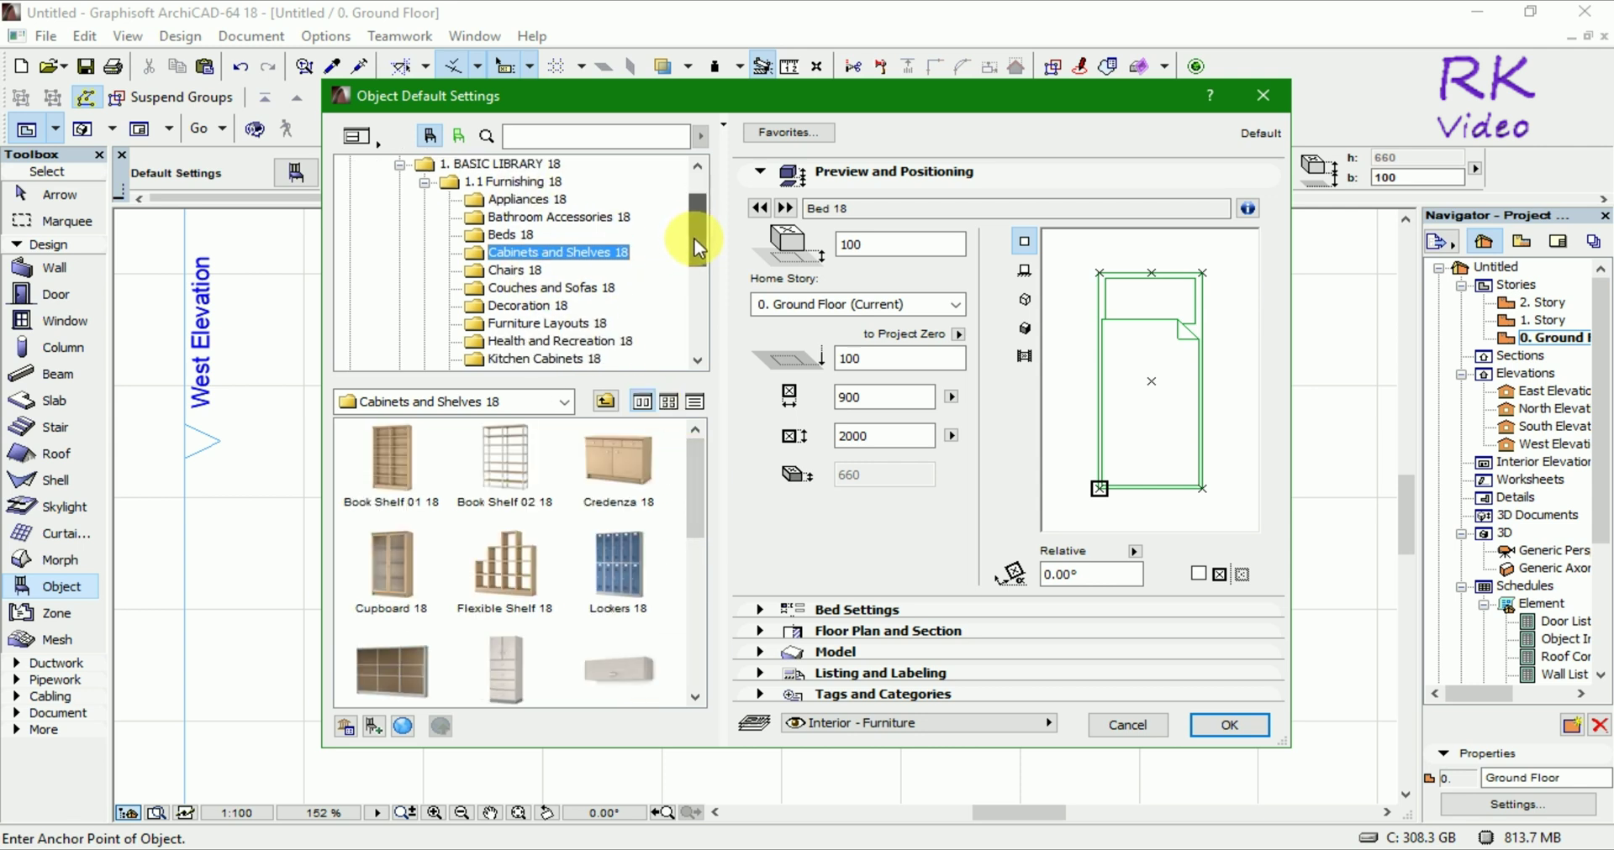
{"action": "left_click", "coordinate": [529, 287]}
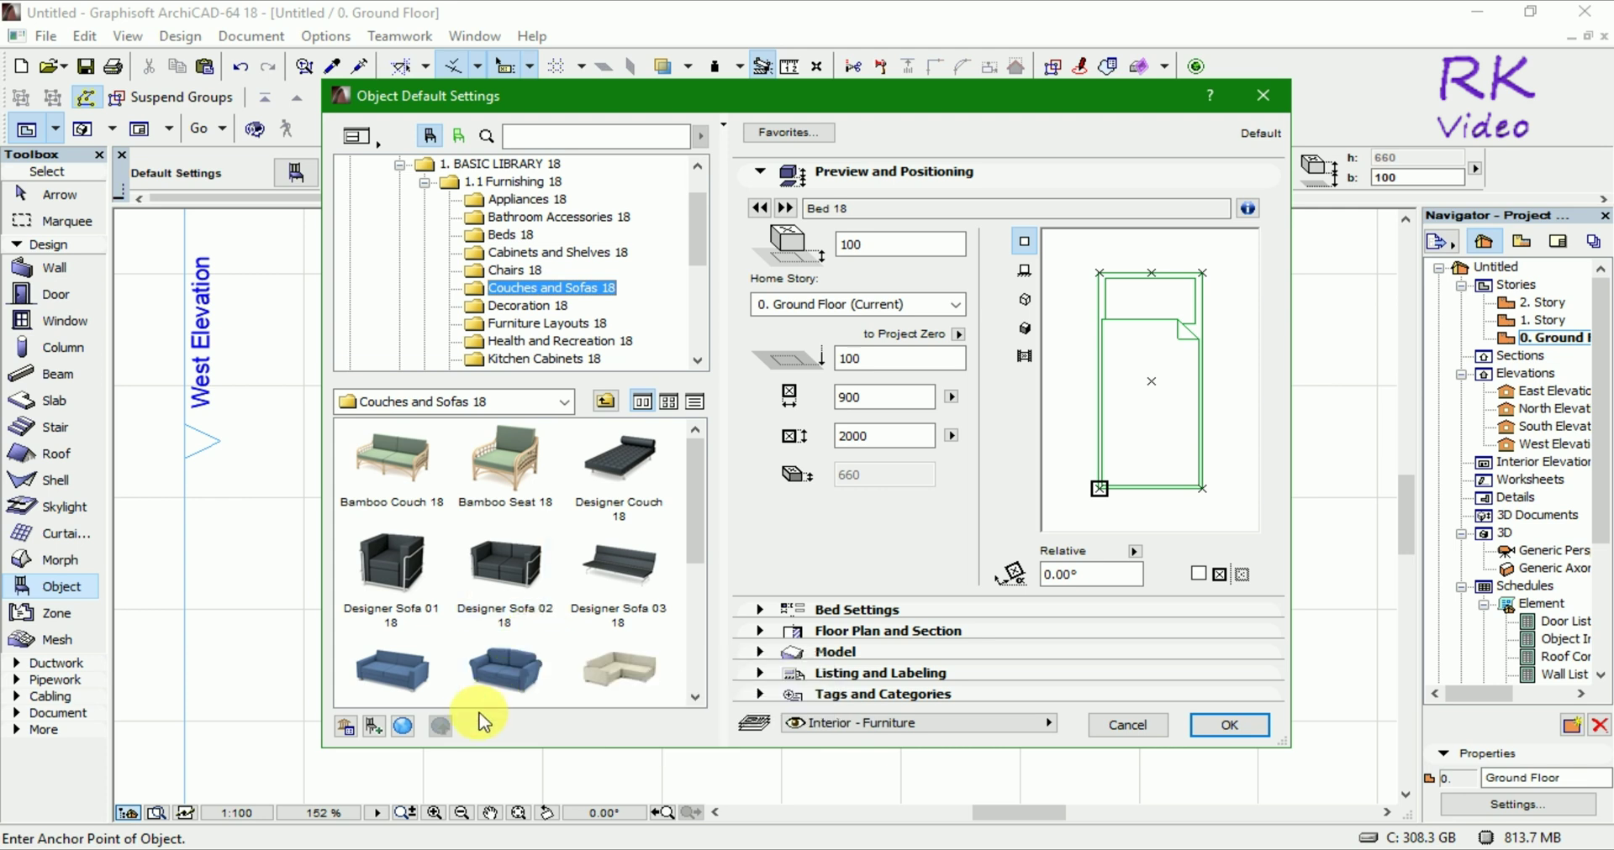
{"action": "left_click", "coordinate": [503, 662]}
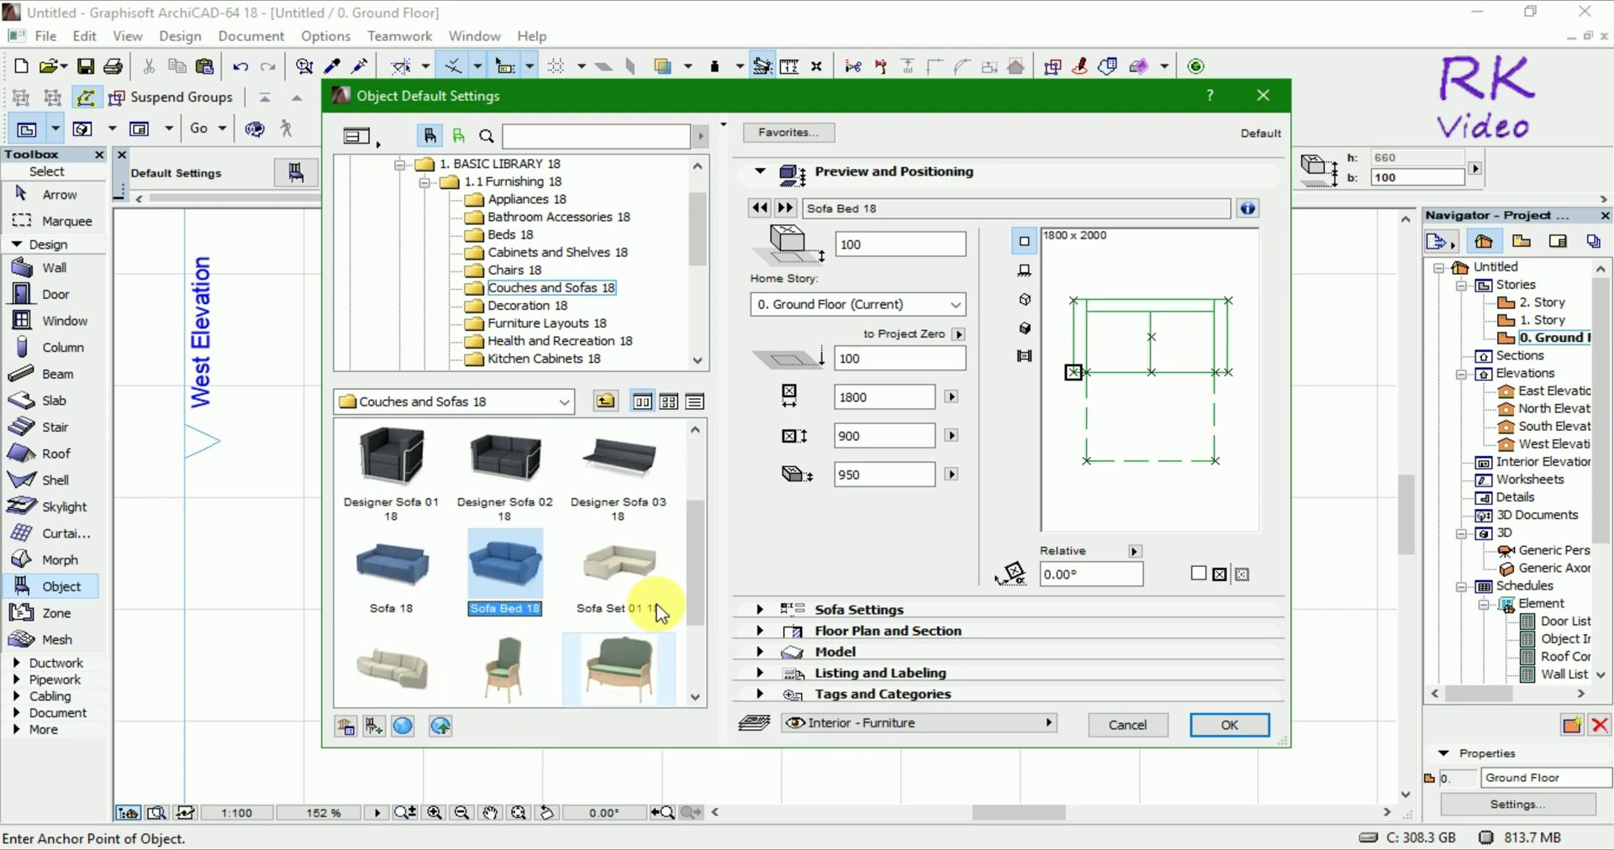
{"action": "left_click_drag", "start_coordinate": [692, 566], "coordinate": [687, 642]}
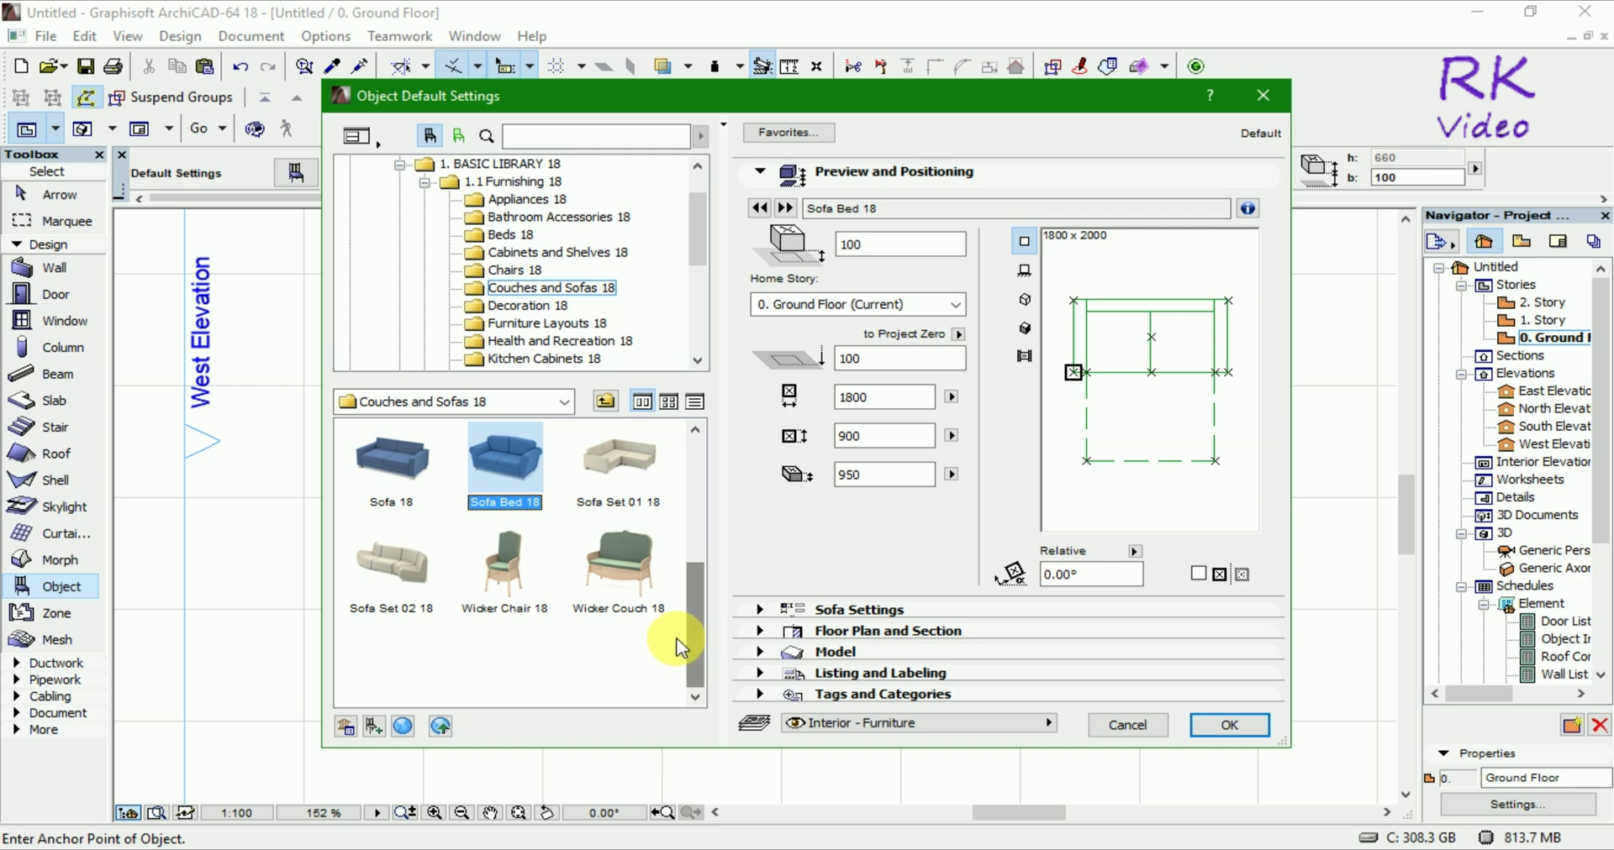
Step: Place Sofa Bed 18 in the room just below the top wall
{"action": "left_click", "coordinate": [1201, 724]}
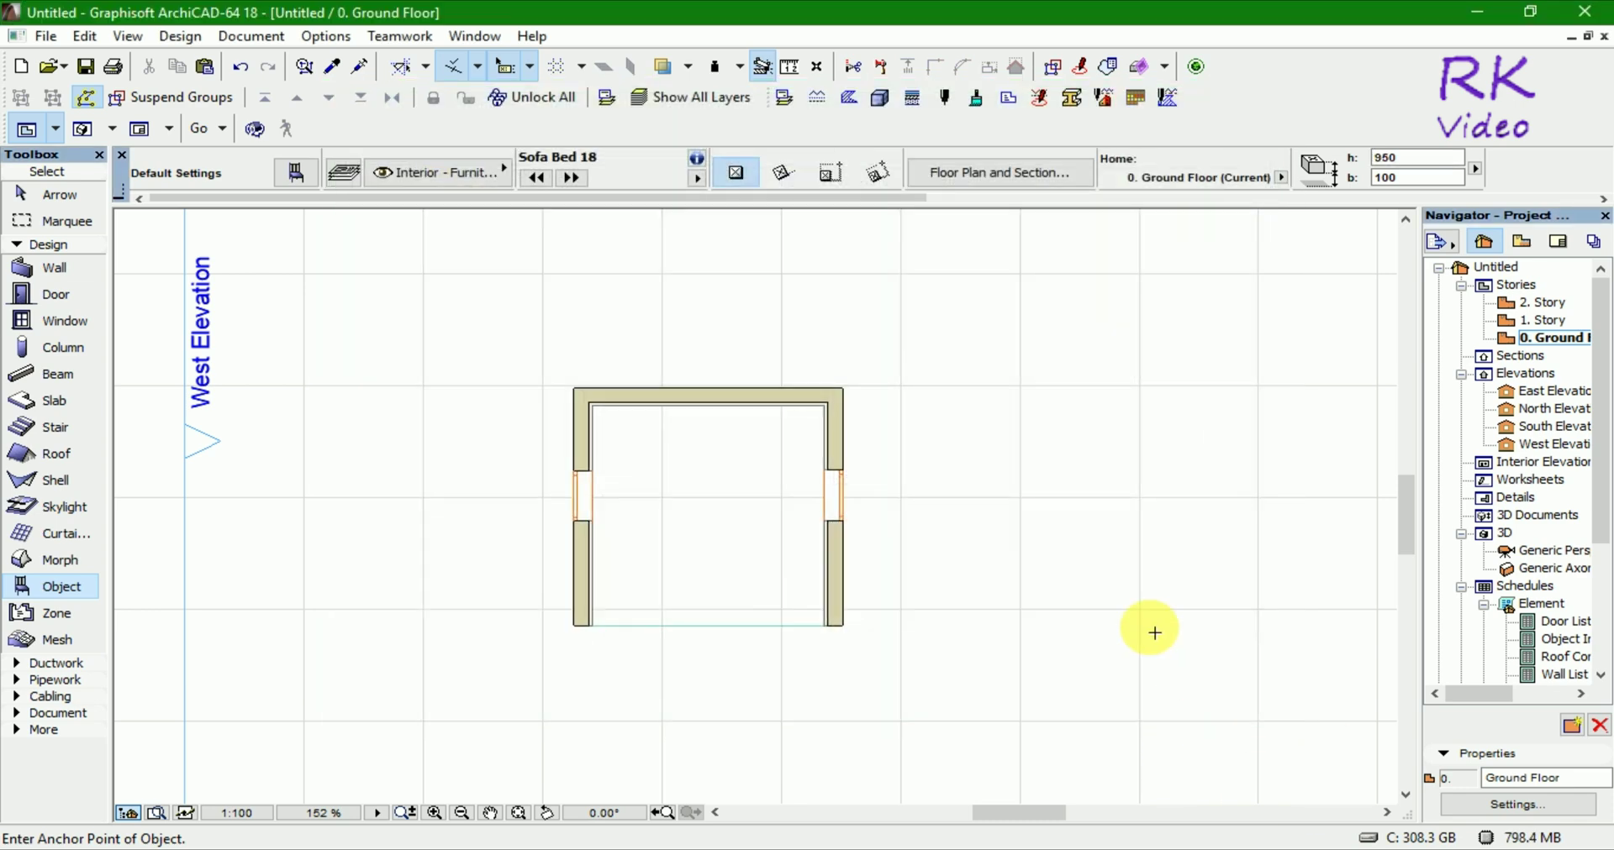
{"action": "left_click", "coordinate": [656, 439]}
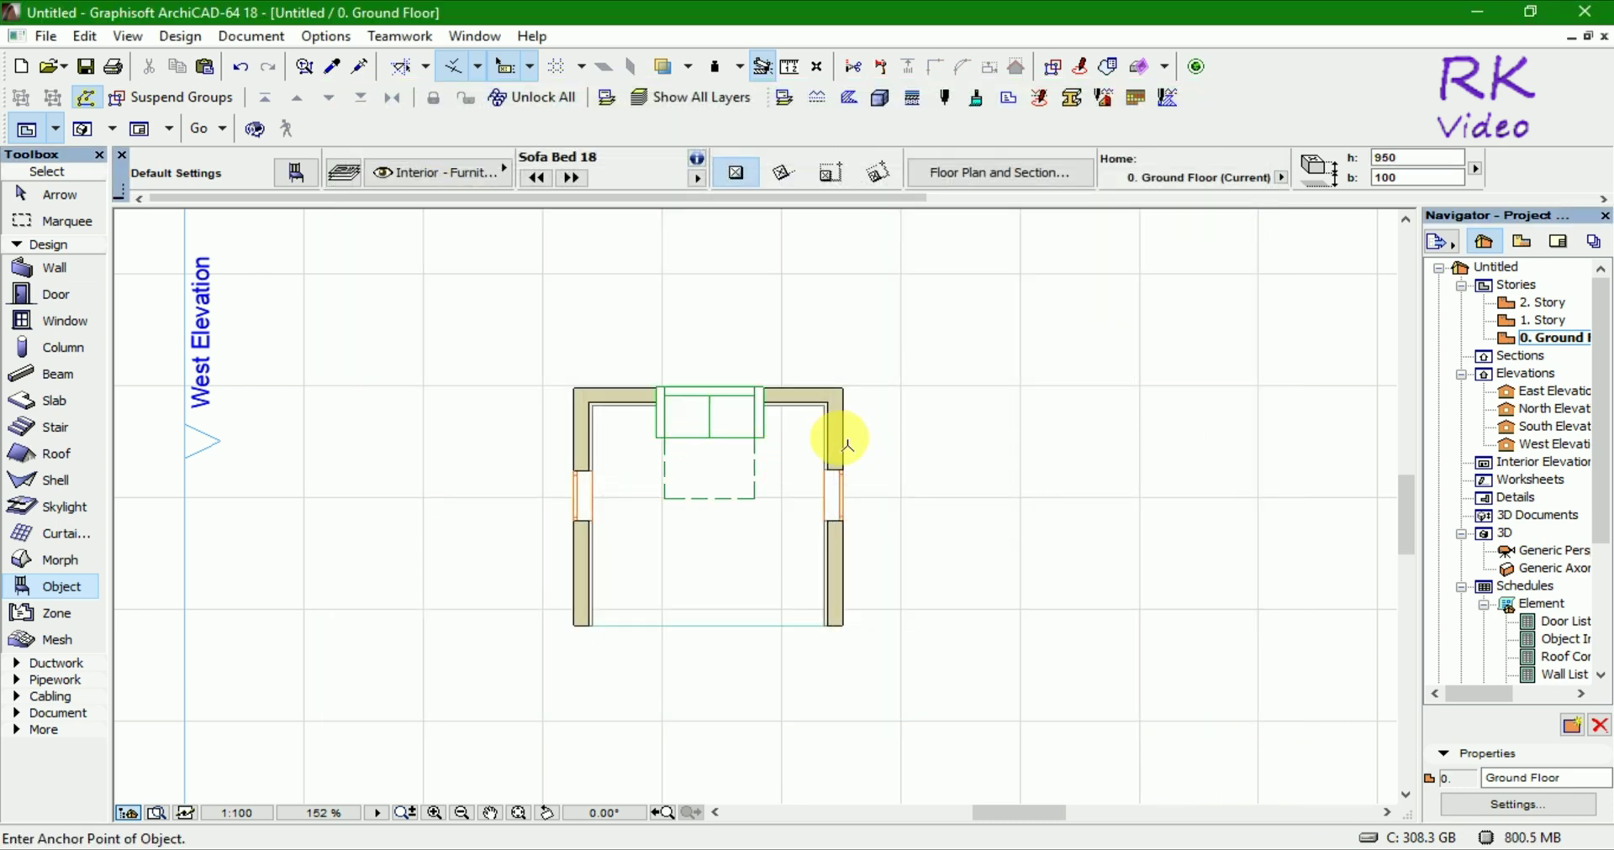
{"action": "key", "text": "Escape"}
{"action": "left_click", "coordinate": [759, 437]}
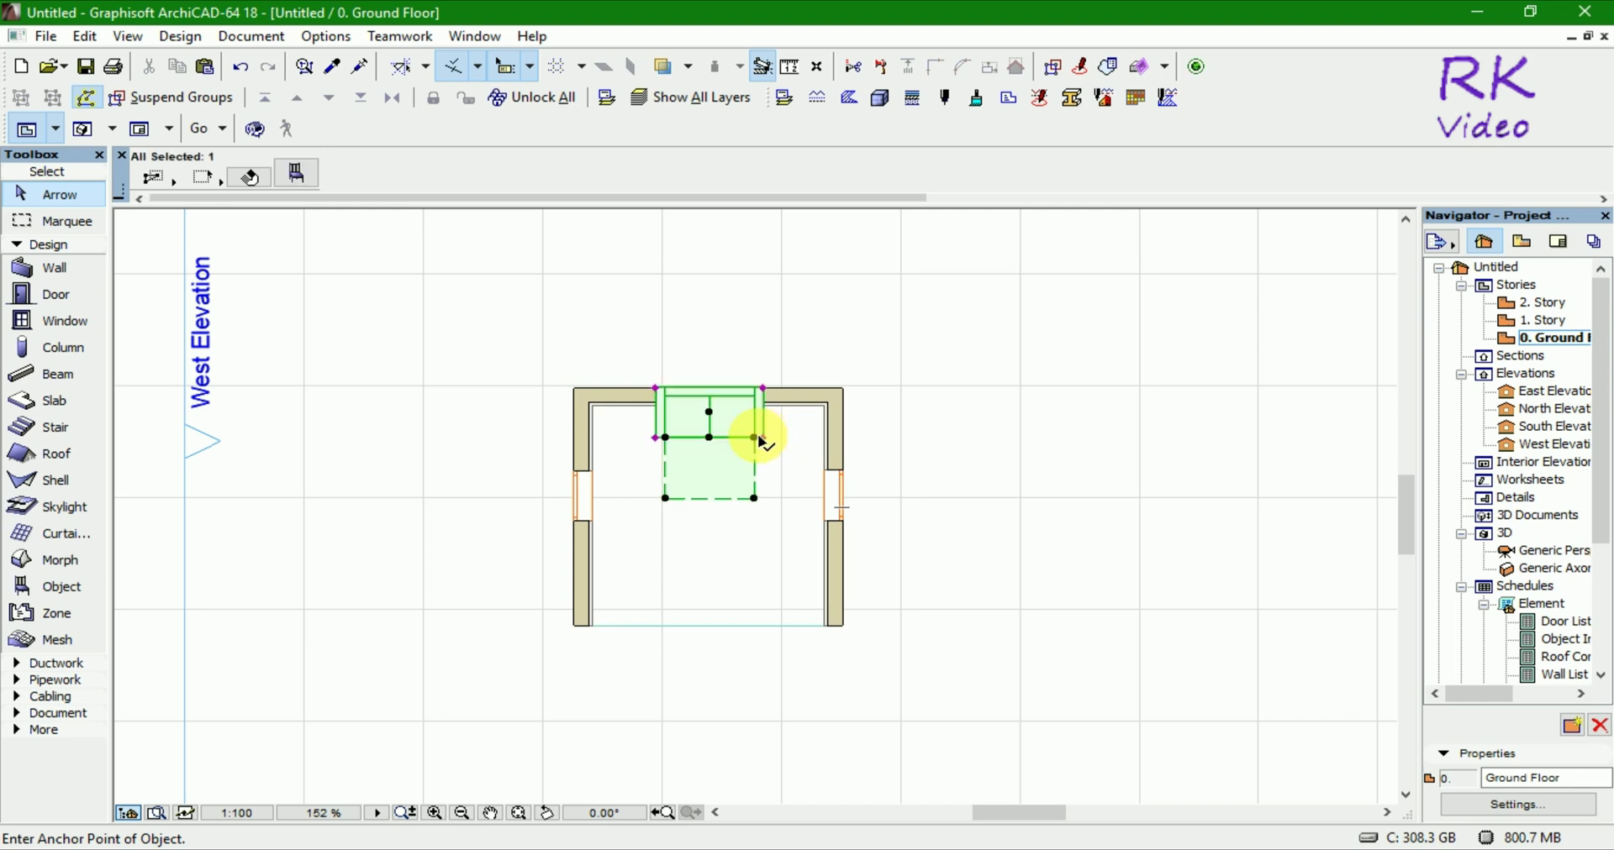
{"action": "left_click", "coordinate": [660, 394]}
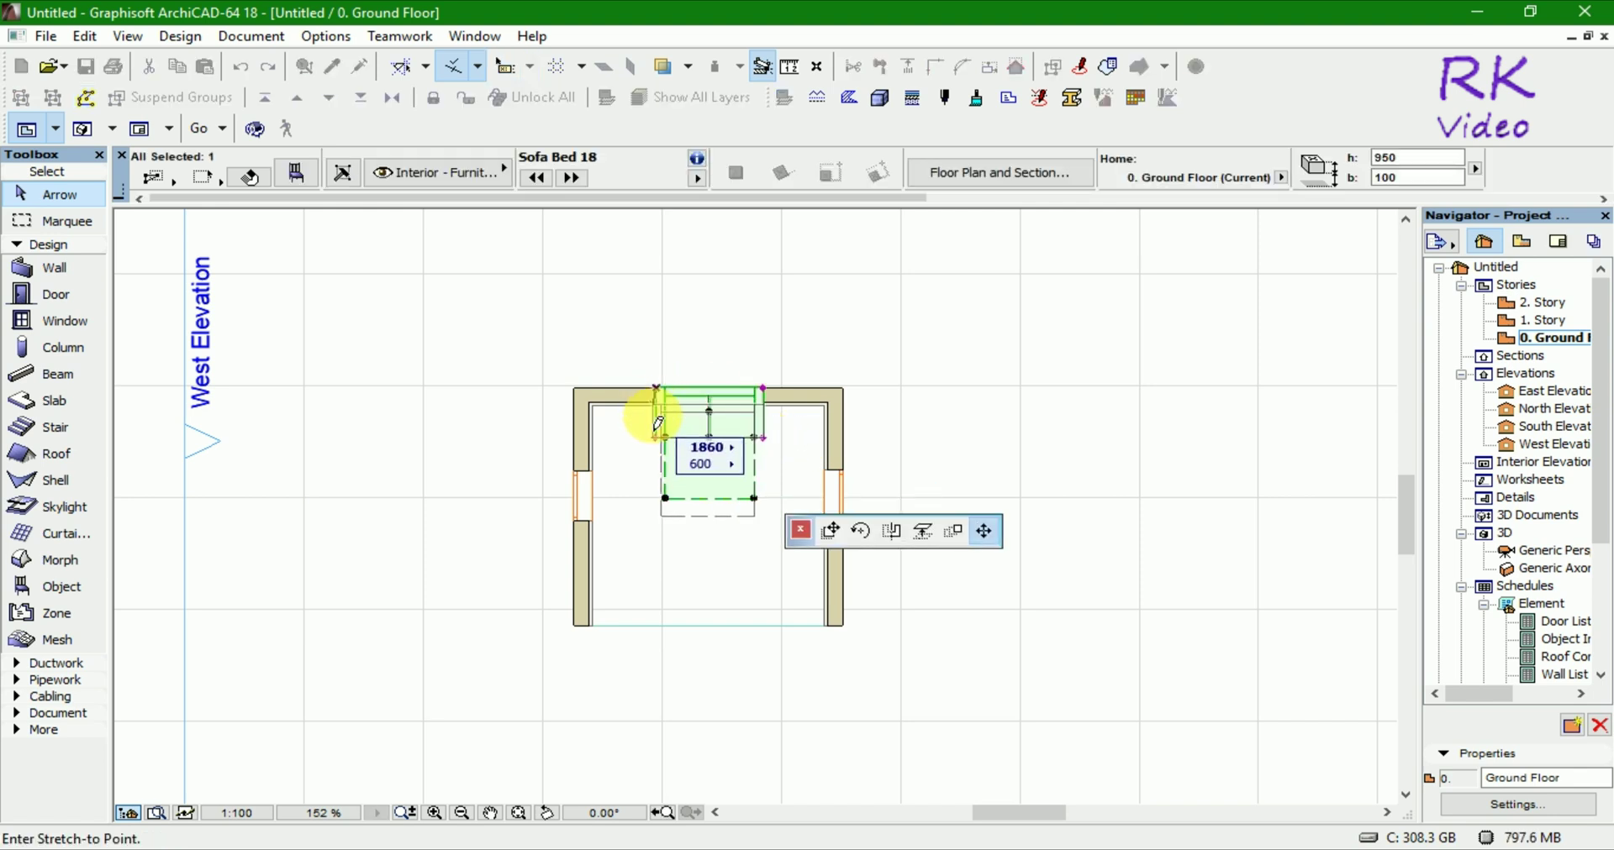
{"action": "key", "text": "Escape"}
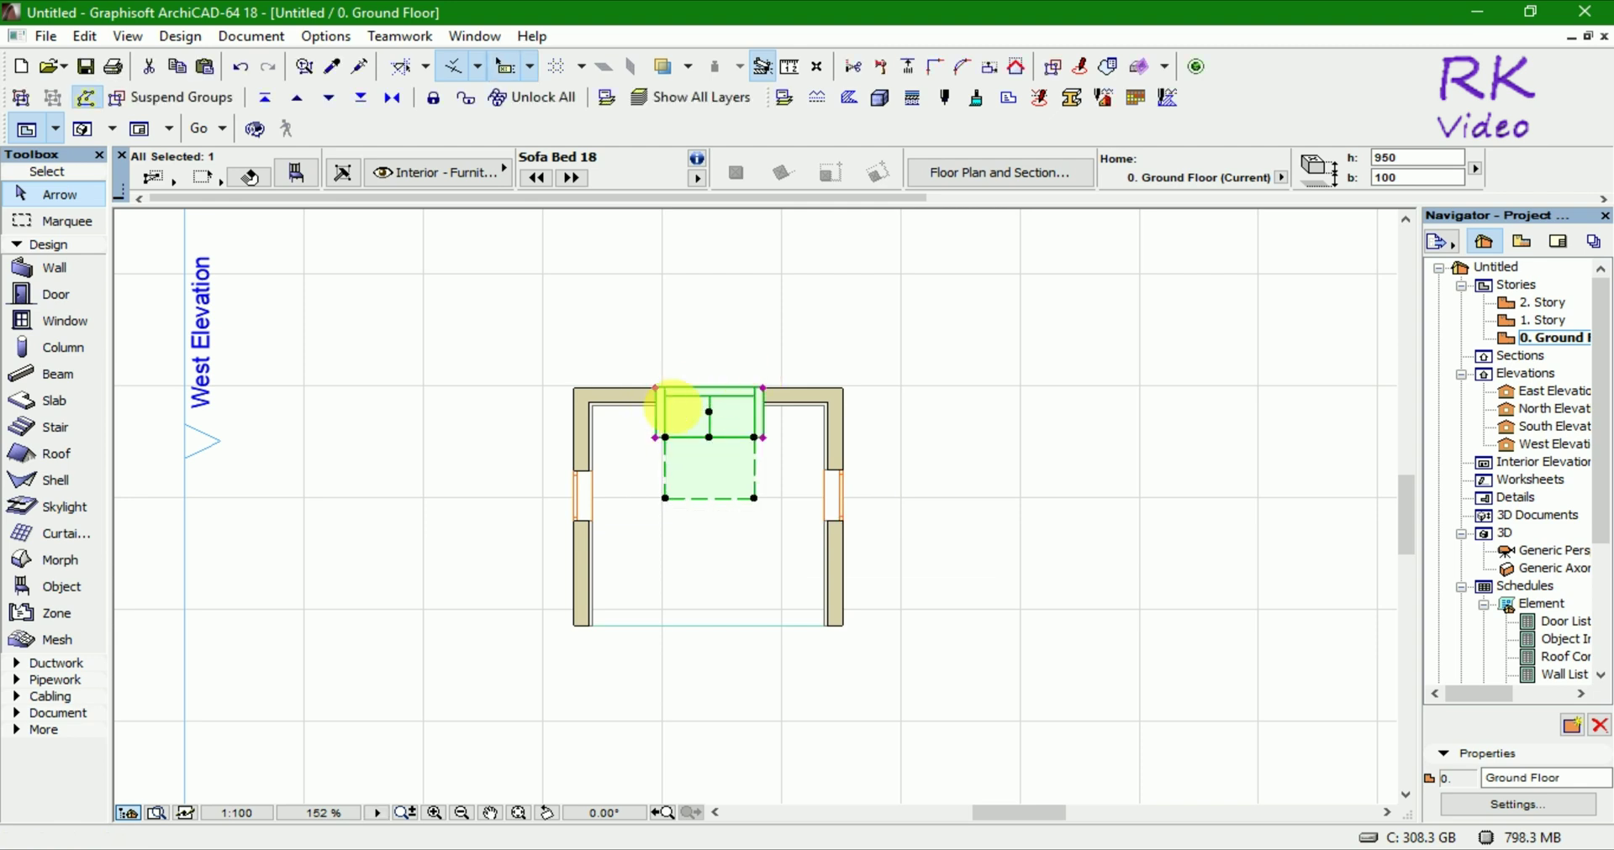
{"action": "scroll", "coordinate": [671, 408], "scroll_direction": "up", "scroll_amount": 3}
Step: Move the sofa up to the top wall and stretch its back edge flush to the wall's inner face
{"action": "key", "text": "ctrl+d"}
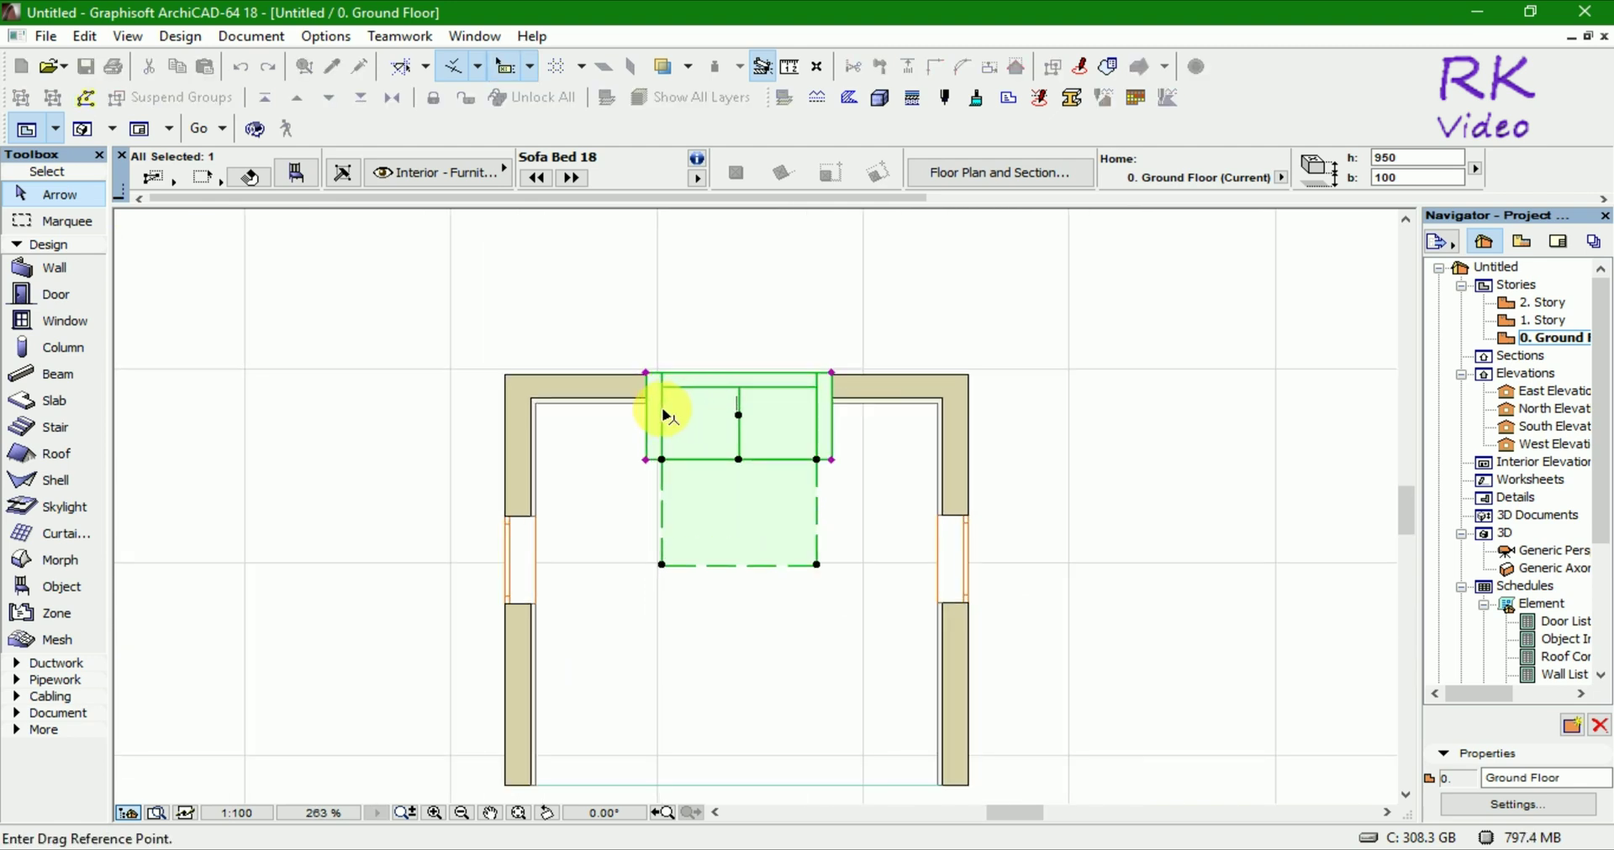
{"action": "left_click", "coordinate": [645, 374]}
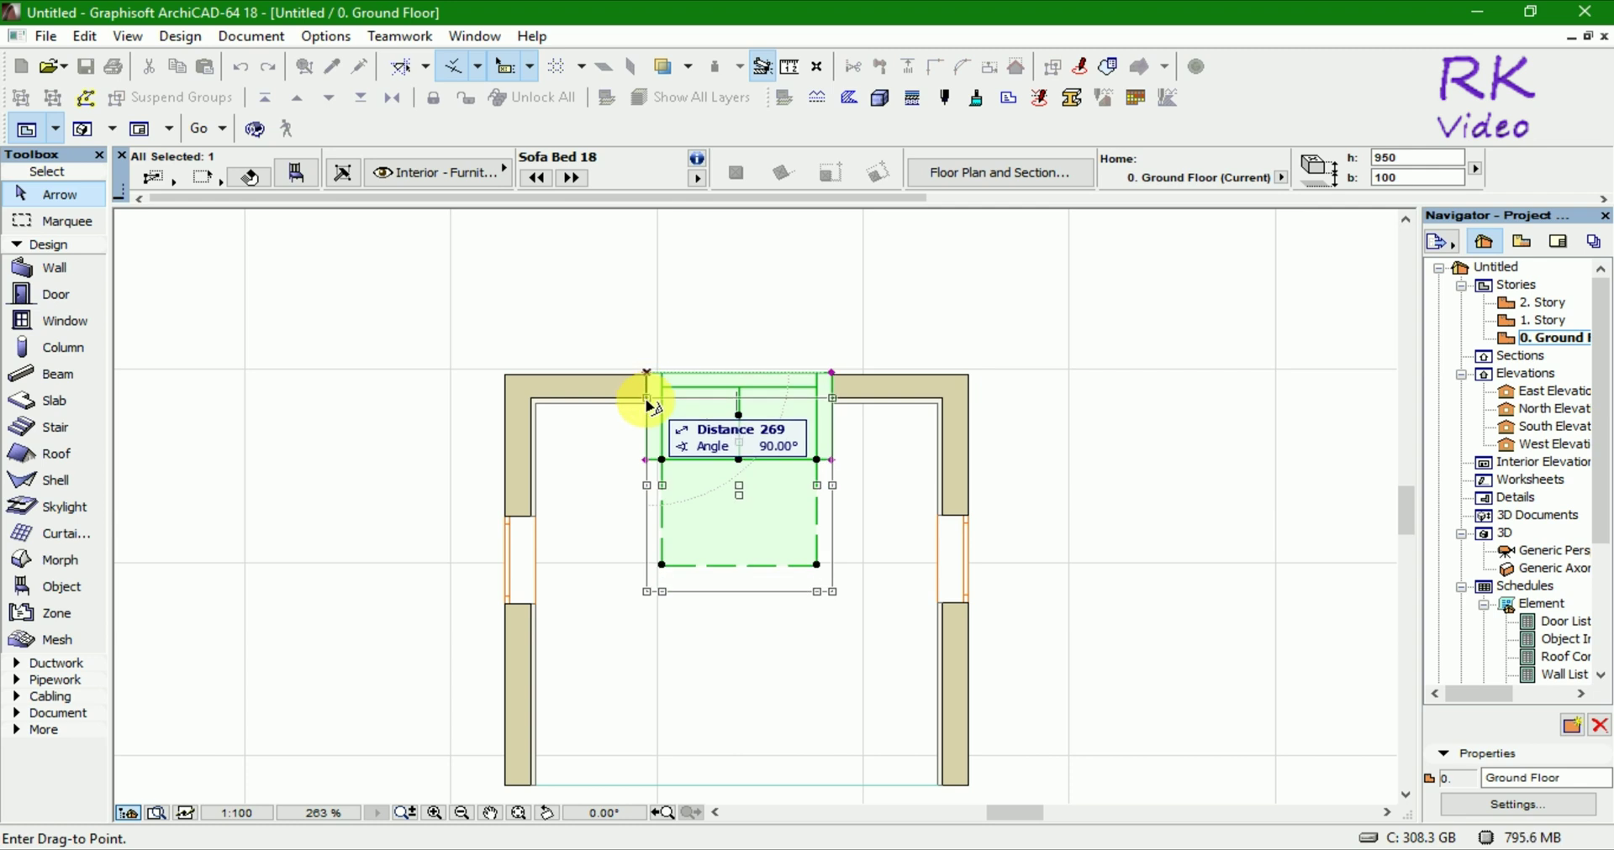
{"action": "left_click", "coordinate": [648, 407]}
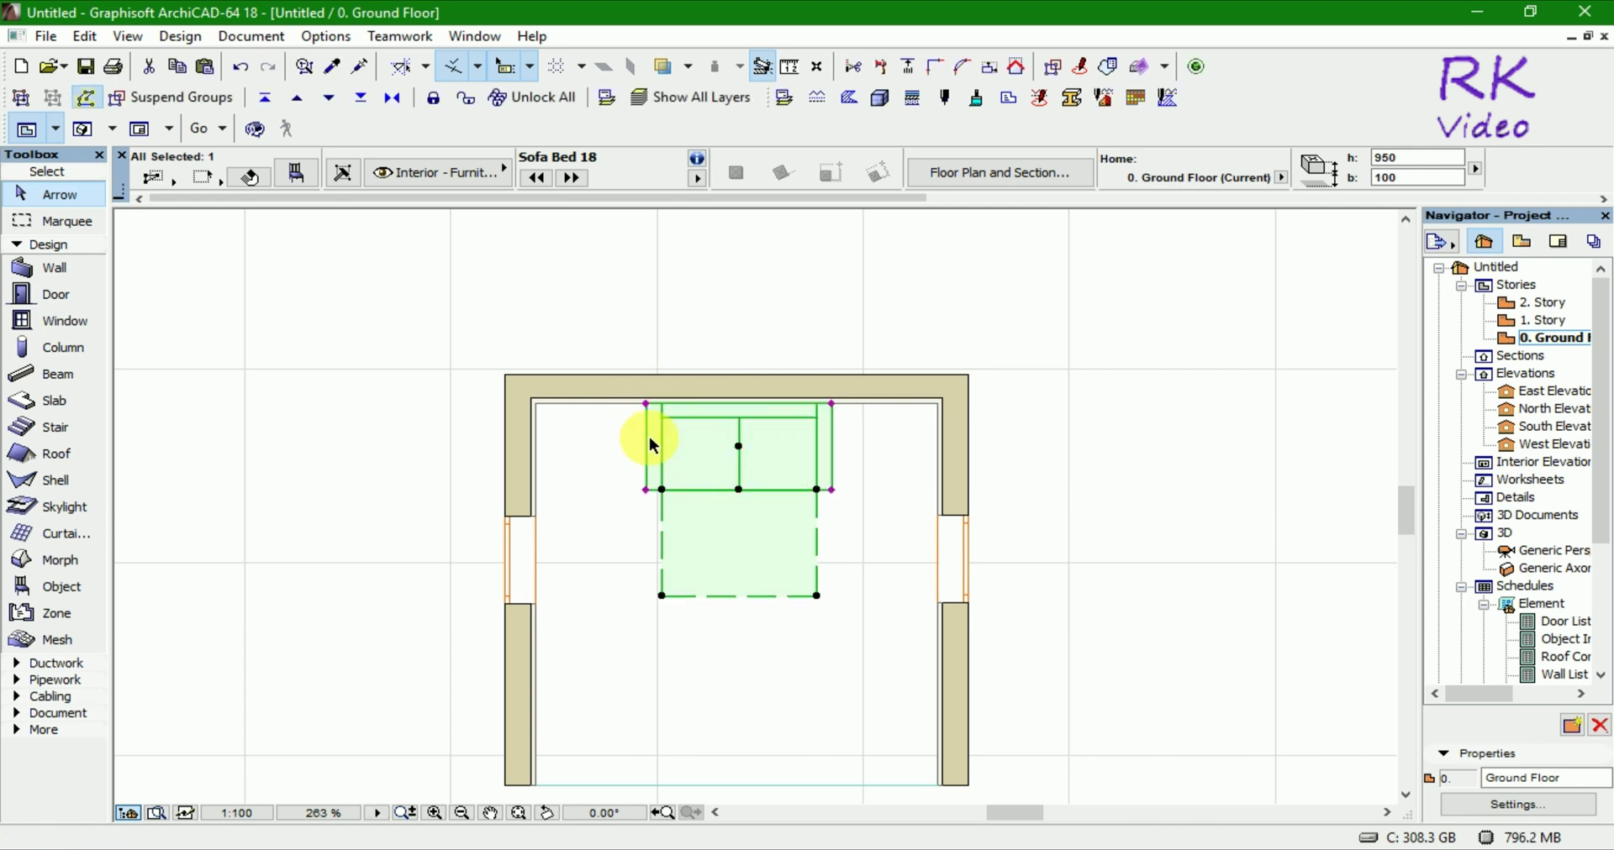
{"action": "scroll", "coordinate": [716, 411], "scroll_direction": "up", "scroll_amount": 3}
{"action": "scroll", "coordinate": [716, 412], "scroll_direction": "up", "scroll_amount": 3}
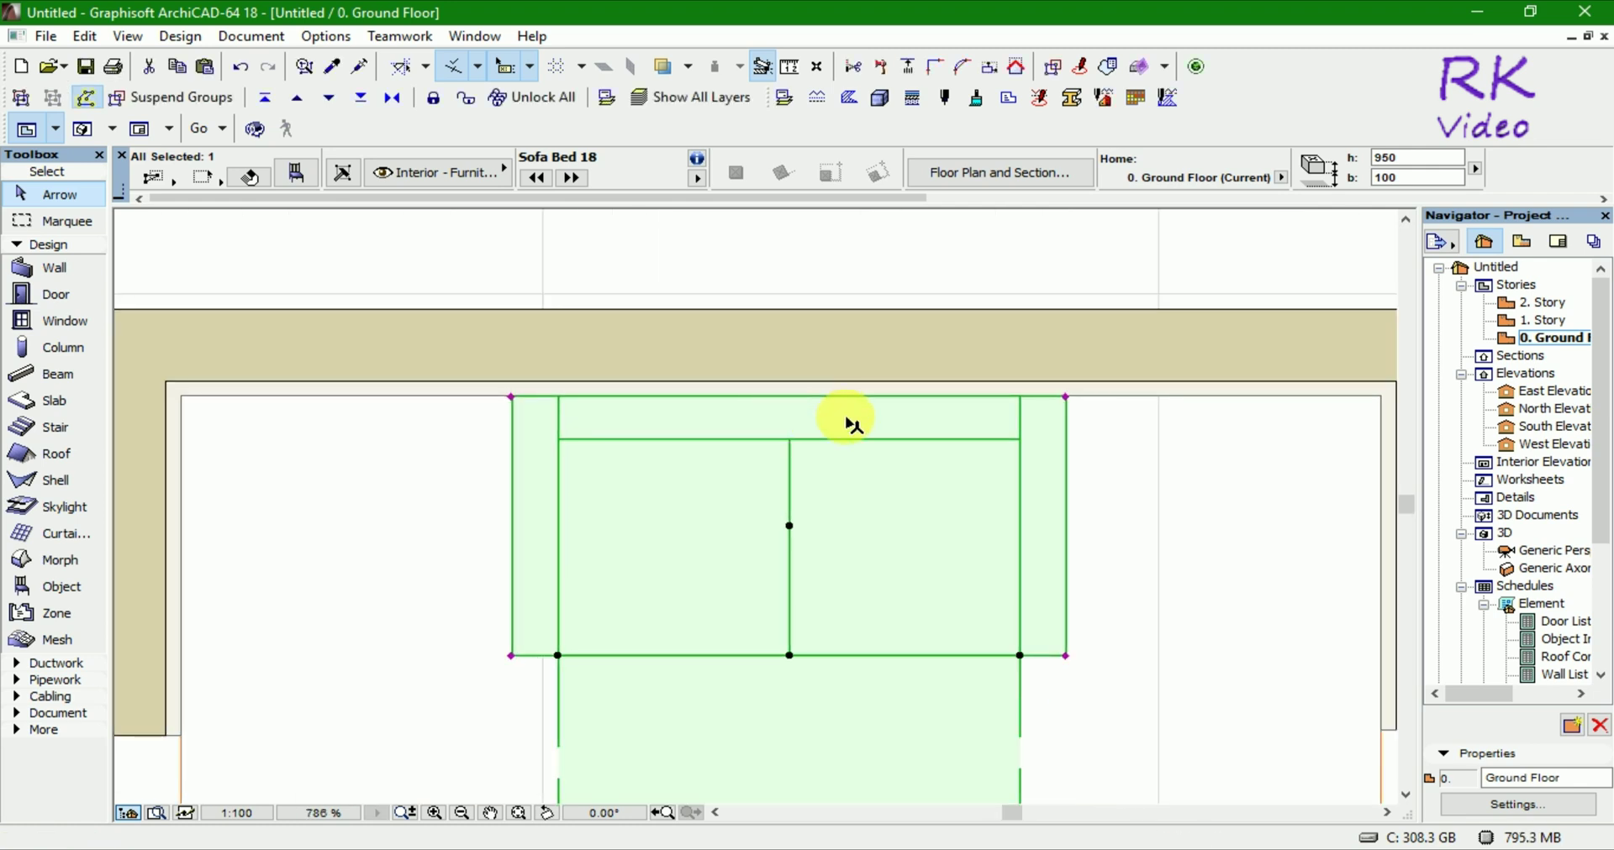
{"action": "left_click", "coordinate": [1065, 396]}
{"action": "left_click", "coordinate": [1066, 383]}
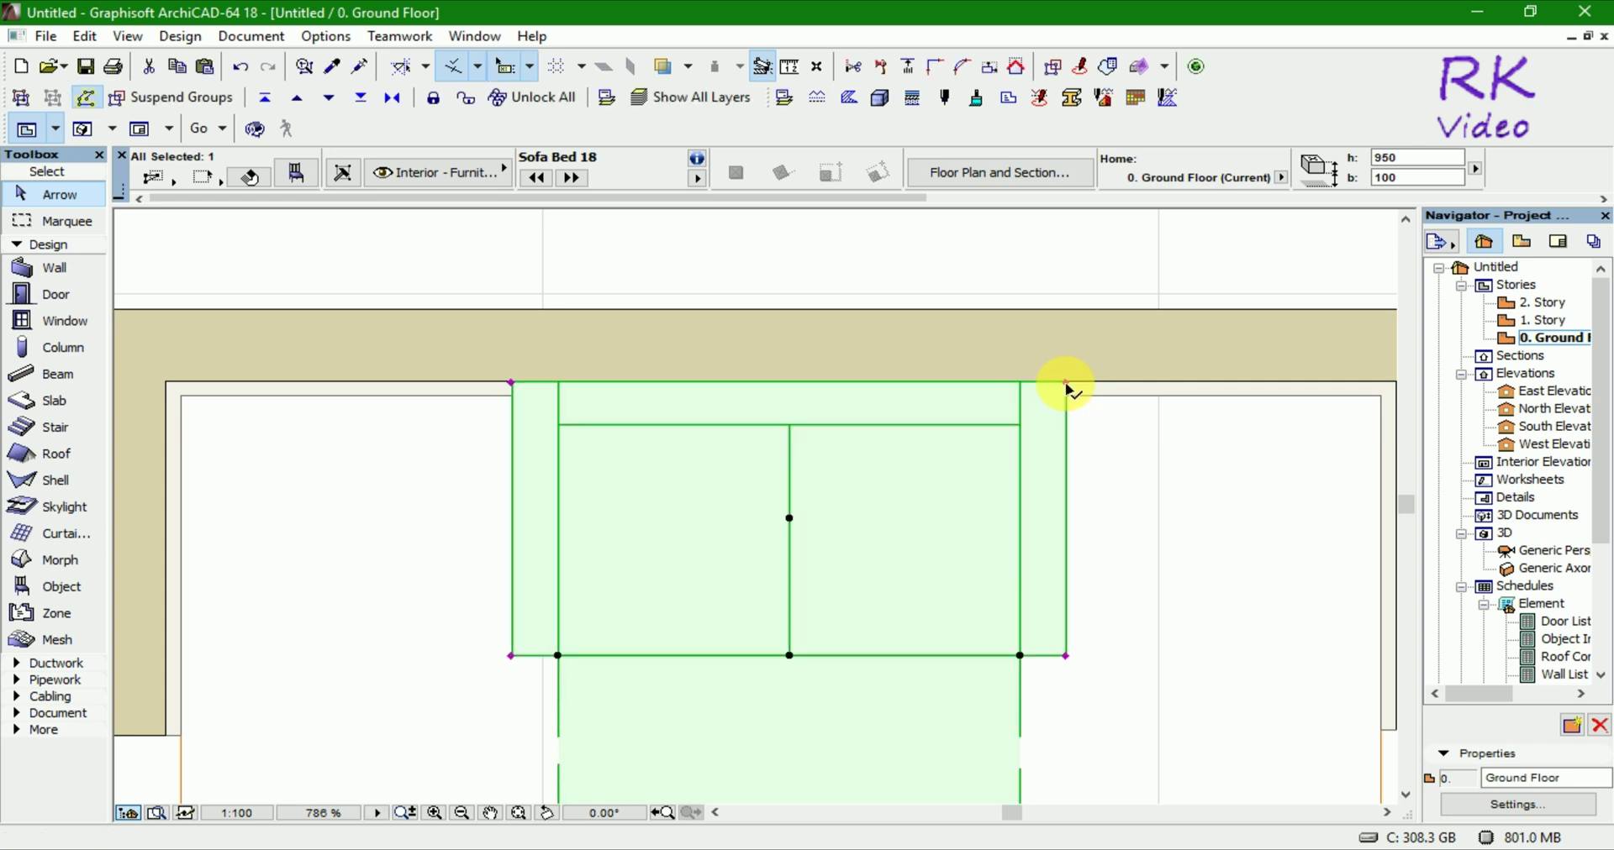
{"action": "left_click", "coordinate": [1092, 479]}
{"action": "scroll", "coordinate": [605, 420], "scroll_direction": "down", "scroll_amount": 3}
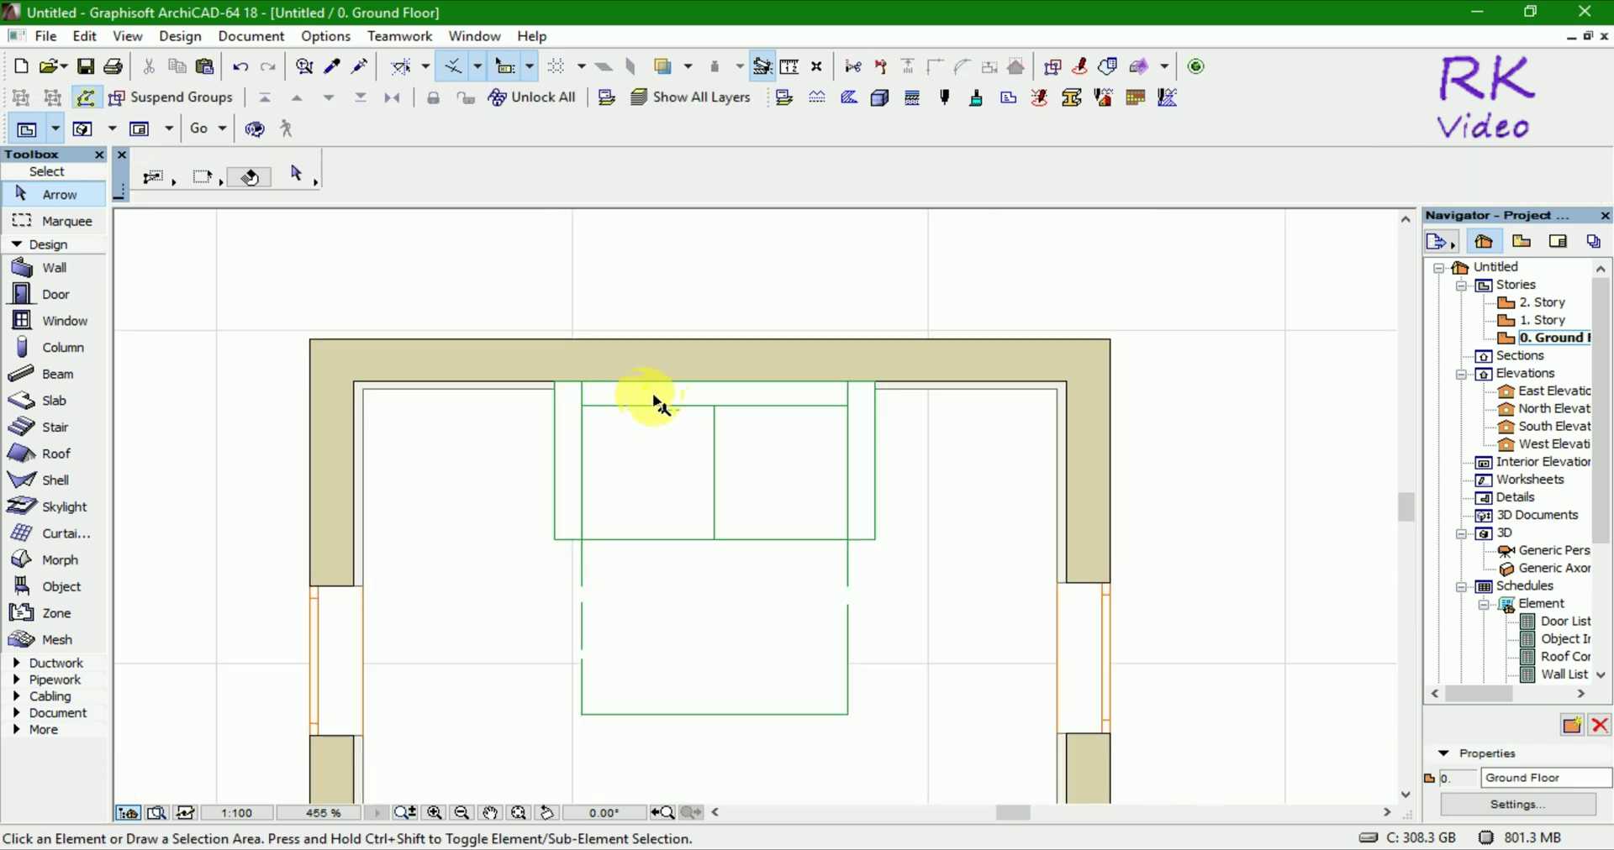
Step: Inspect the sofa bed in 3D against the back wall between both windows, then return to the plan
{"action": "left_click", "coordinate": [694, 429]}
{"action": "key", "text": "F3"}
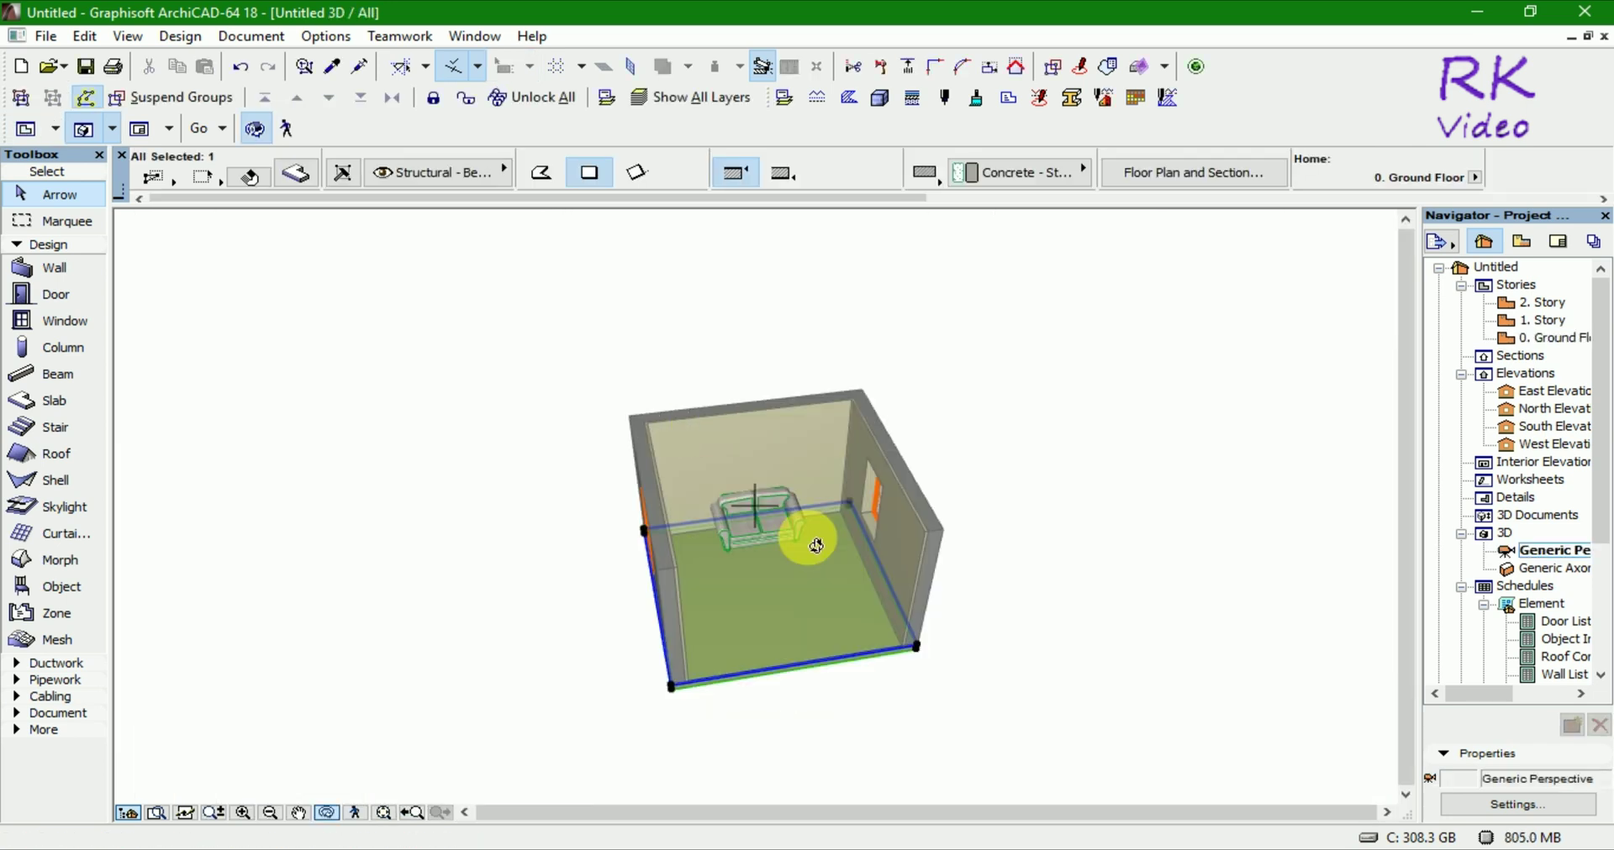
{"action": "mouse_move", "coordinate": [1108, 563]}
{"action": "left_mouse_down"}
{"action": "mouse_move", "coordinate": [879, 619]}
{"action": "mouse_move", "coordinate": [1008, 466]}
{"action": "mouse_move", "coordinate": [979, 610]}
{"action": "mouse_move", "coordinate": [949, 590]}
{"action": "mouse_move", "coordinate": [959, 519]}
{"action": "left_mouse_up"}
{"action": "scroll", "coordinate": [821, 547], "scroll_direction": "up", "scroll_amount": 2}
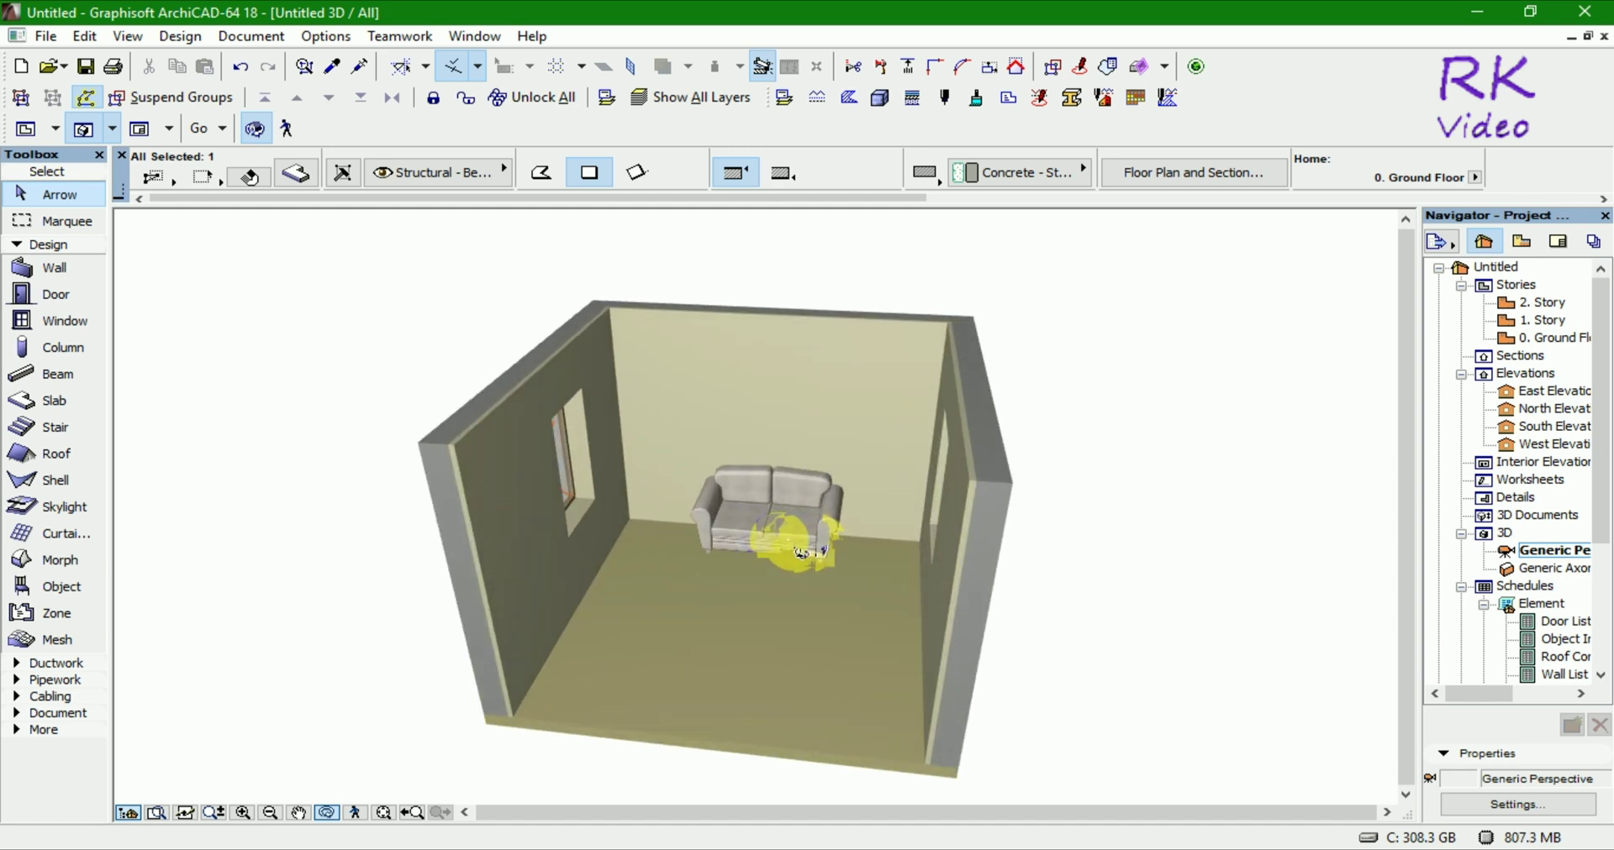
{"action": "scroll", "coordinate": [798, 548], "scroll_direction": "up", "scroll_amount": 3}
{"action": "scroll", "coordinate": [788, 548], "scroll_direction": "up", "scroll_amount": 2}
{"action": "mouse_move", "coordinate": [773, 607]}
{"action": "left_mouse_down"}
{"action": "mouse_move", "coordinate": [1181, 480]}
{"action": "mouse_move", "coordinate": [1177, 454]}
{"action": "mouse_move", "coordinate": [1199, 504]}
{"action": "mouse_move", "coordinate": [1287, 494]}
{"action": "mouse_move", "coordinate": [897, 577]}
{"action": "mouse_move", "coordinate": [874, 542]}
{"action": "left_mouse_up"}
{"action": "key", "text": "F2"}
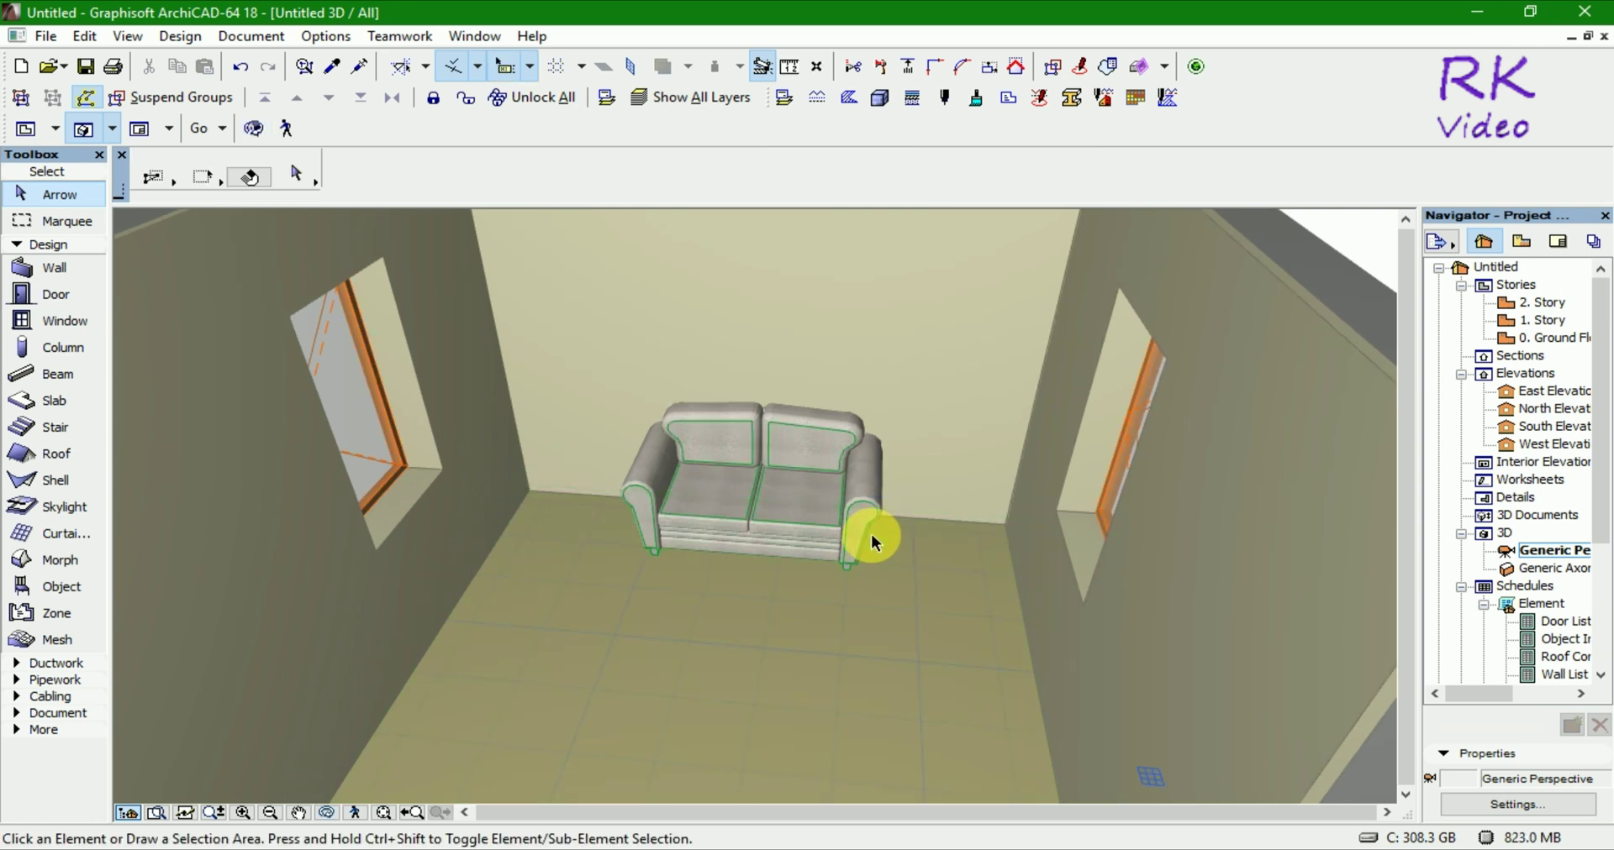
Step: Select the sofa bed and stretch it to the right to about 2458 wide
{"action": "left_click", "coordinate": [876, 537]}
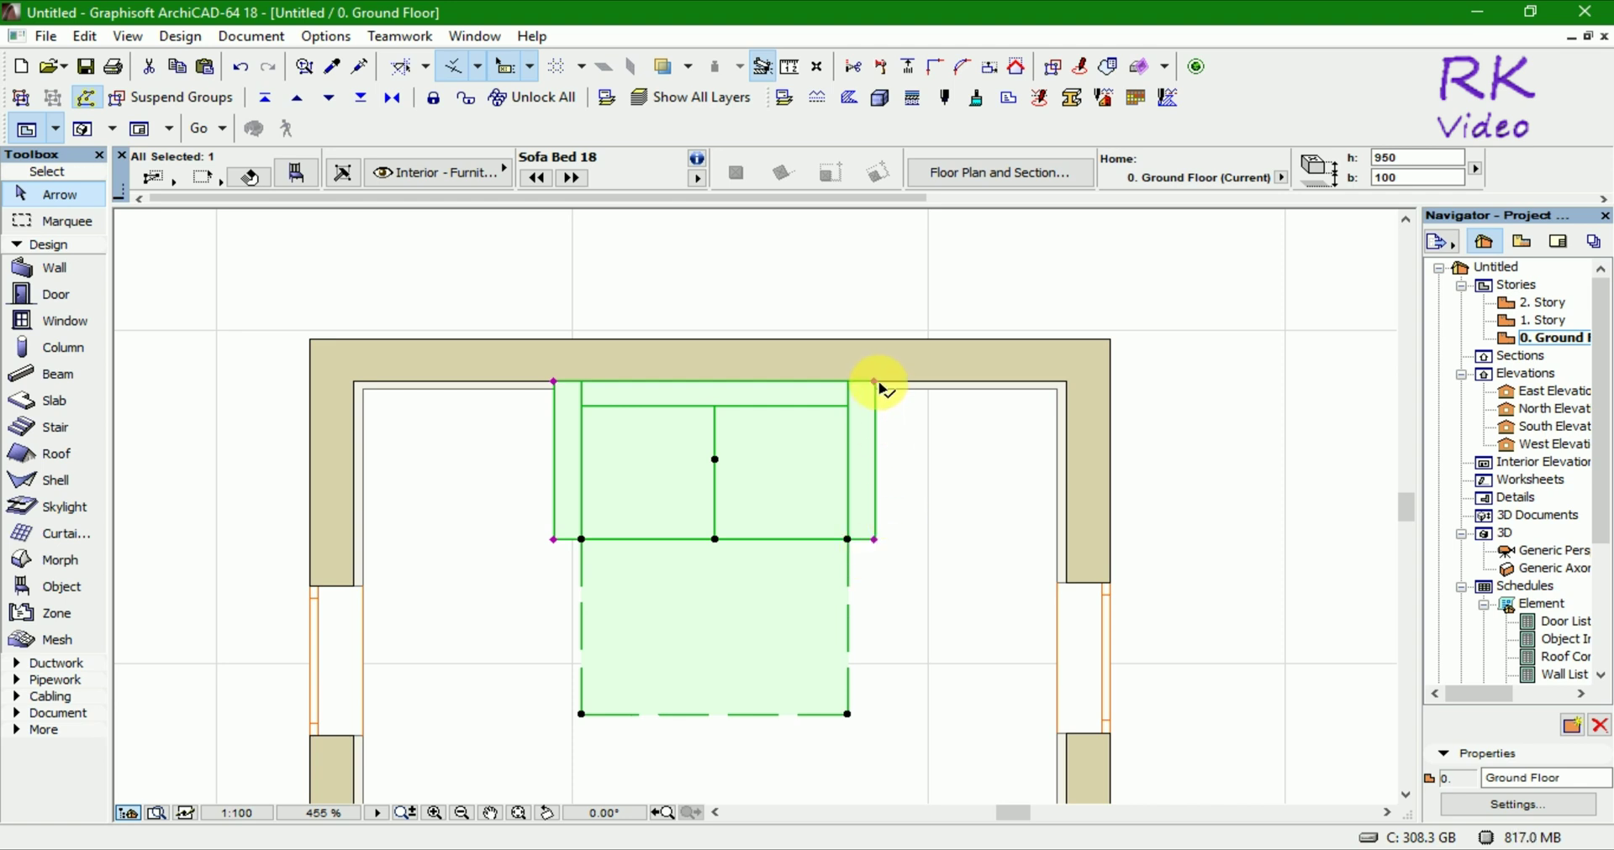
{"action": "key", "text": "Escape"}
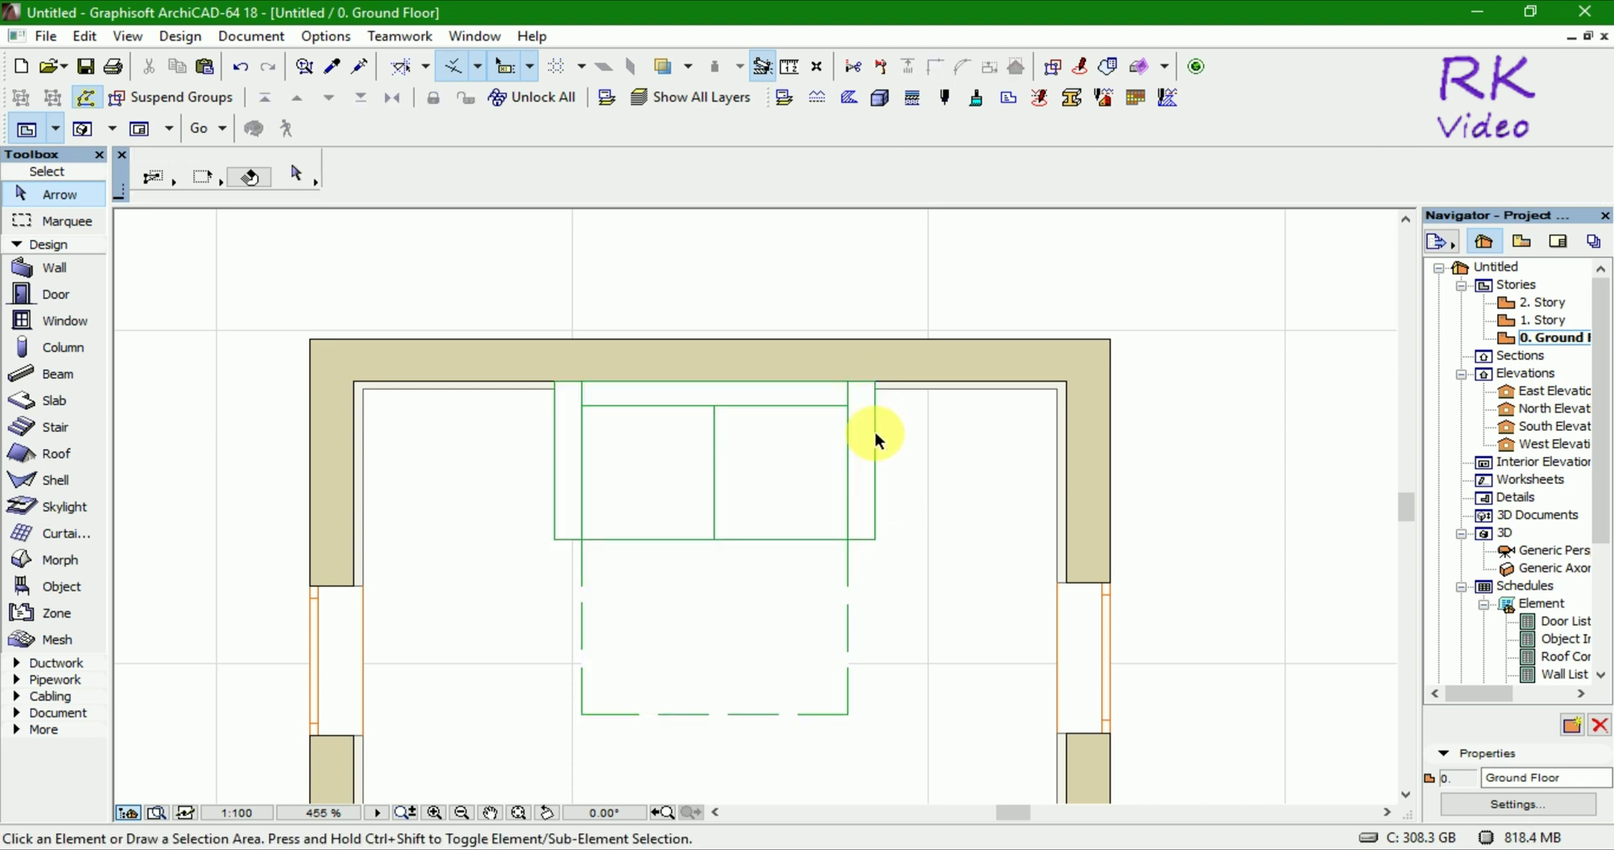
{"action": "left_click", "coordinate": [875, 446]}
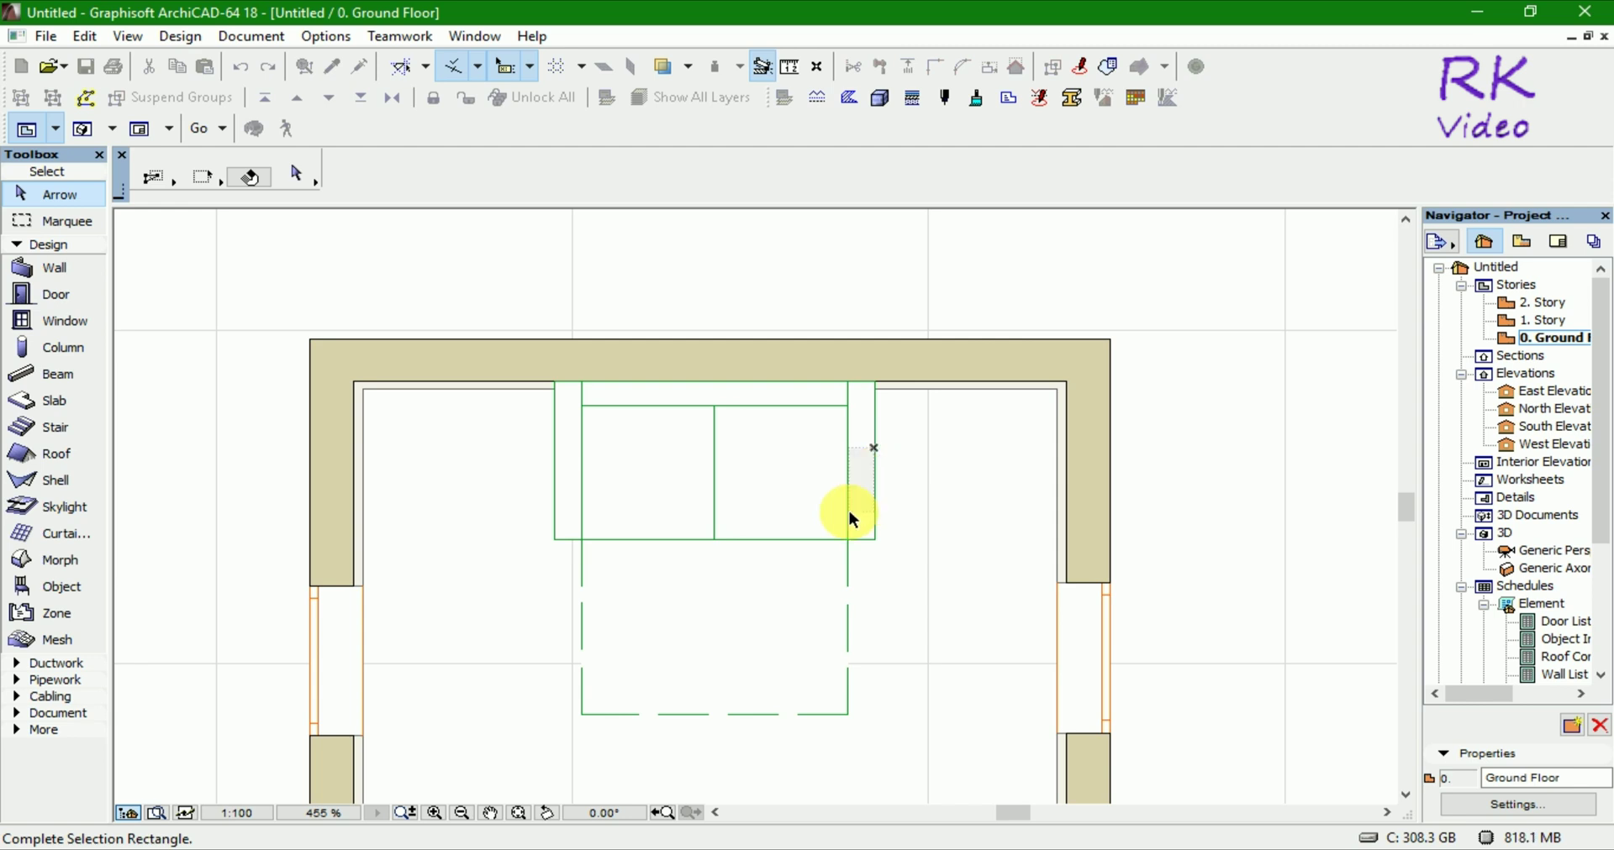
{"action": "left_click", "coordinate": [914, 424]}
{"action": "left_click", "coordinate": [847, 408]}
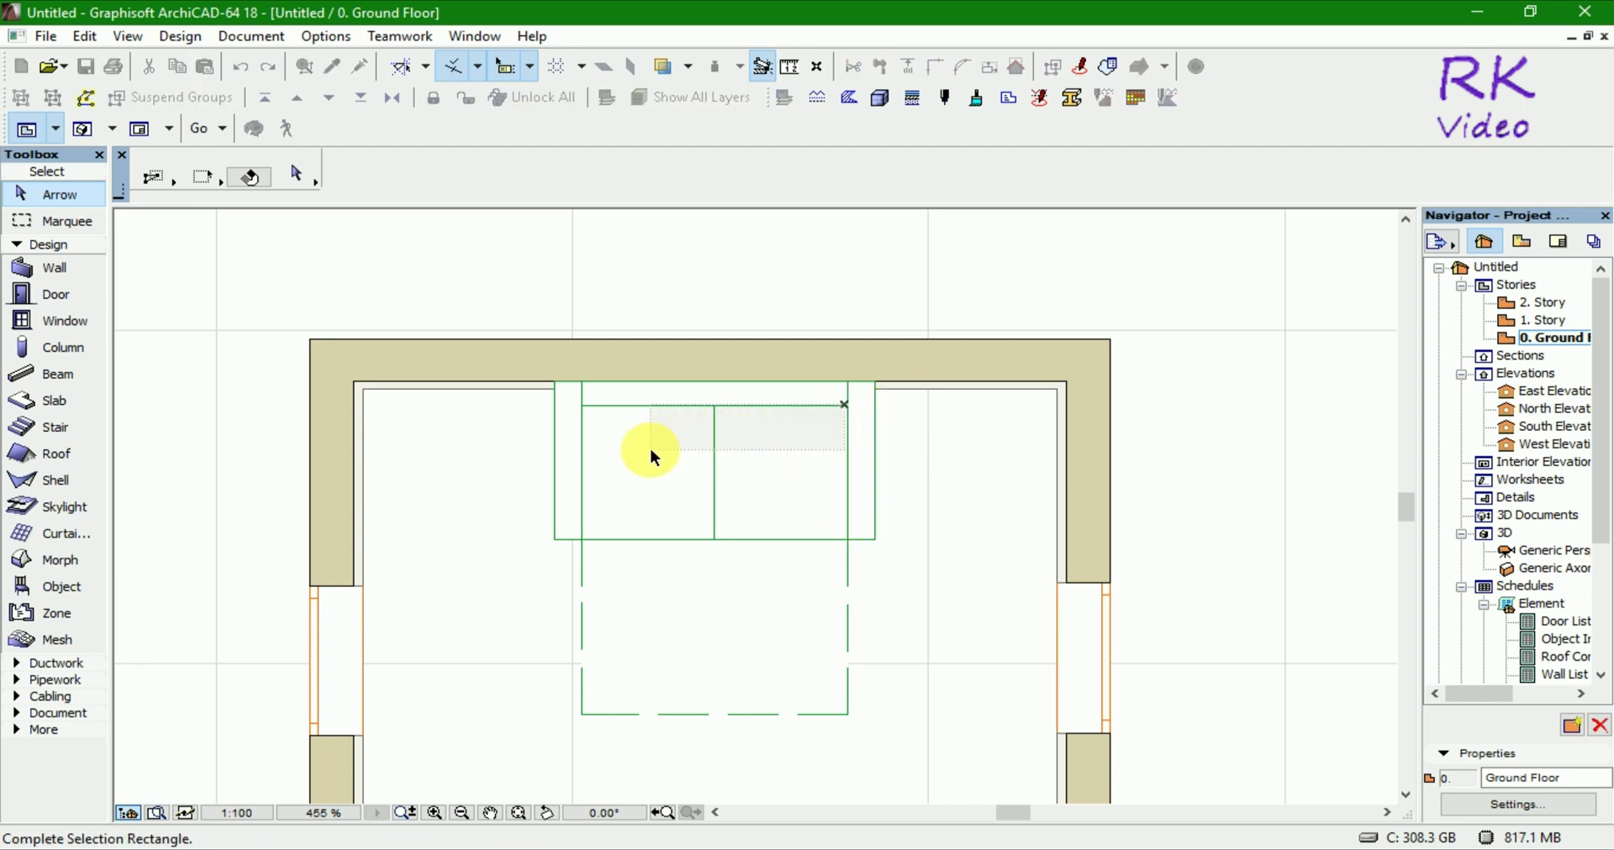
{"action": "left_click", "coordinate": [589, 442]}
{"action": "left_click", "coordinate": [587, 440]}
{"action": "left_click", "coordinate": [516, 606]}
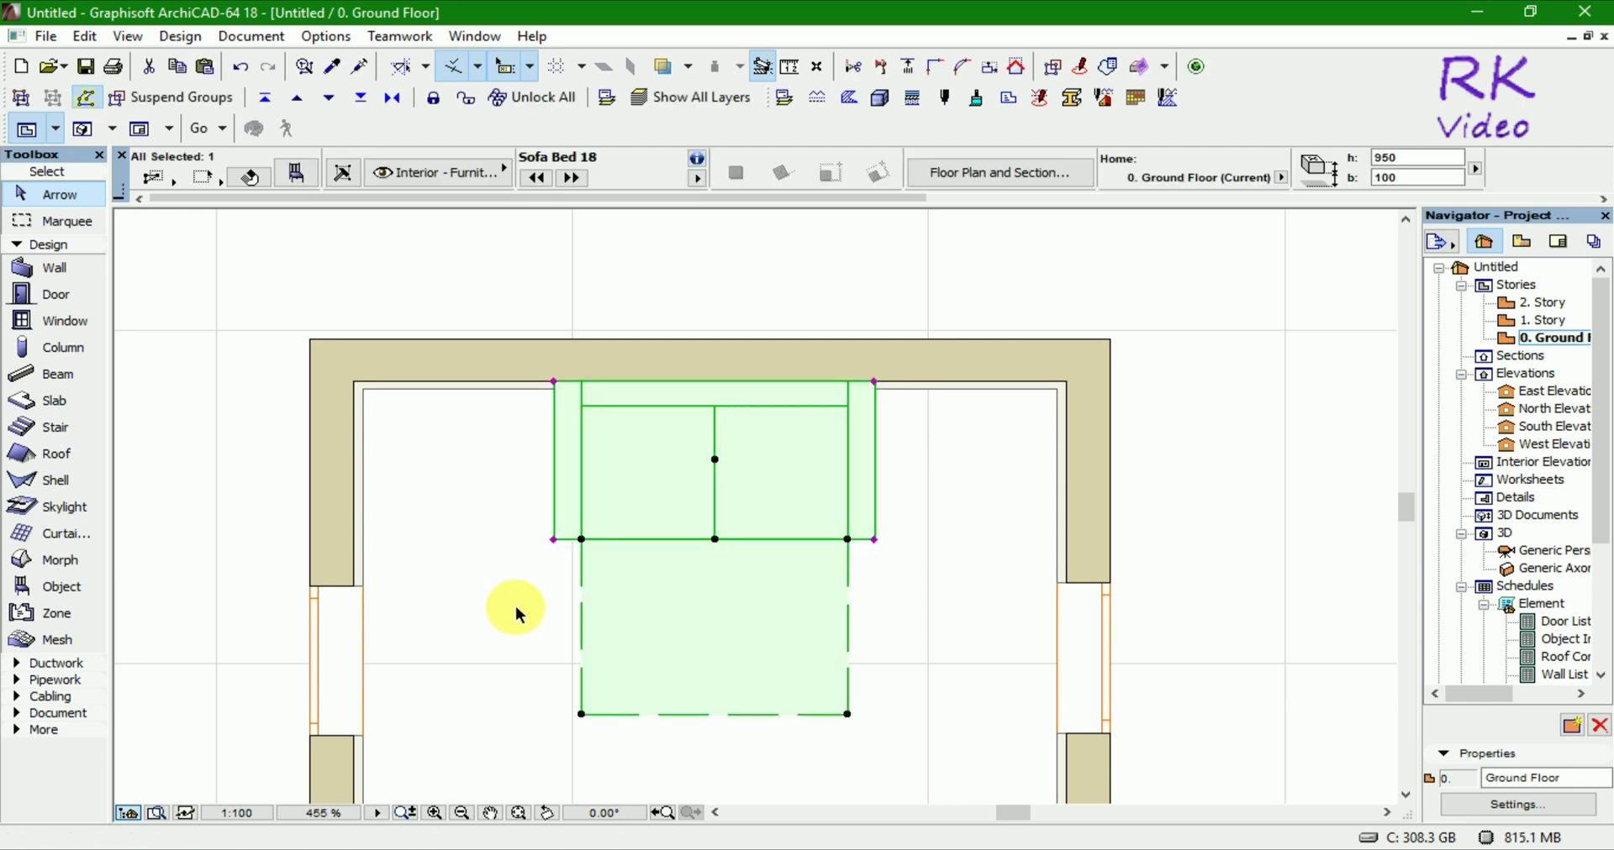
{"action": "left_click", "coordinate": [875, 383]}
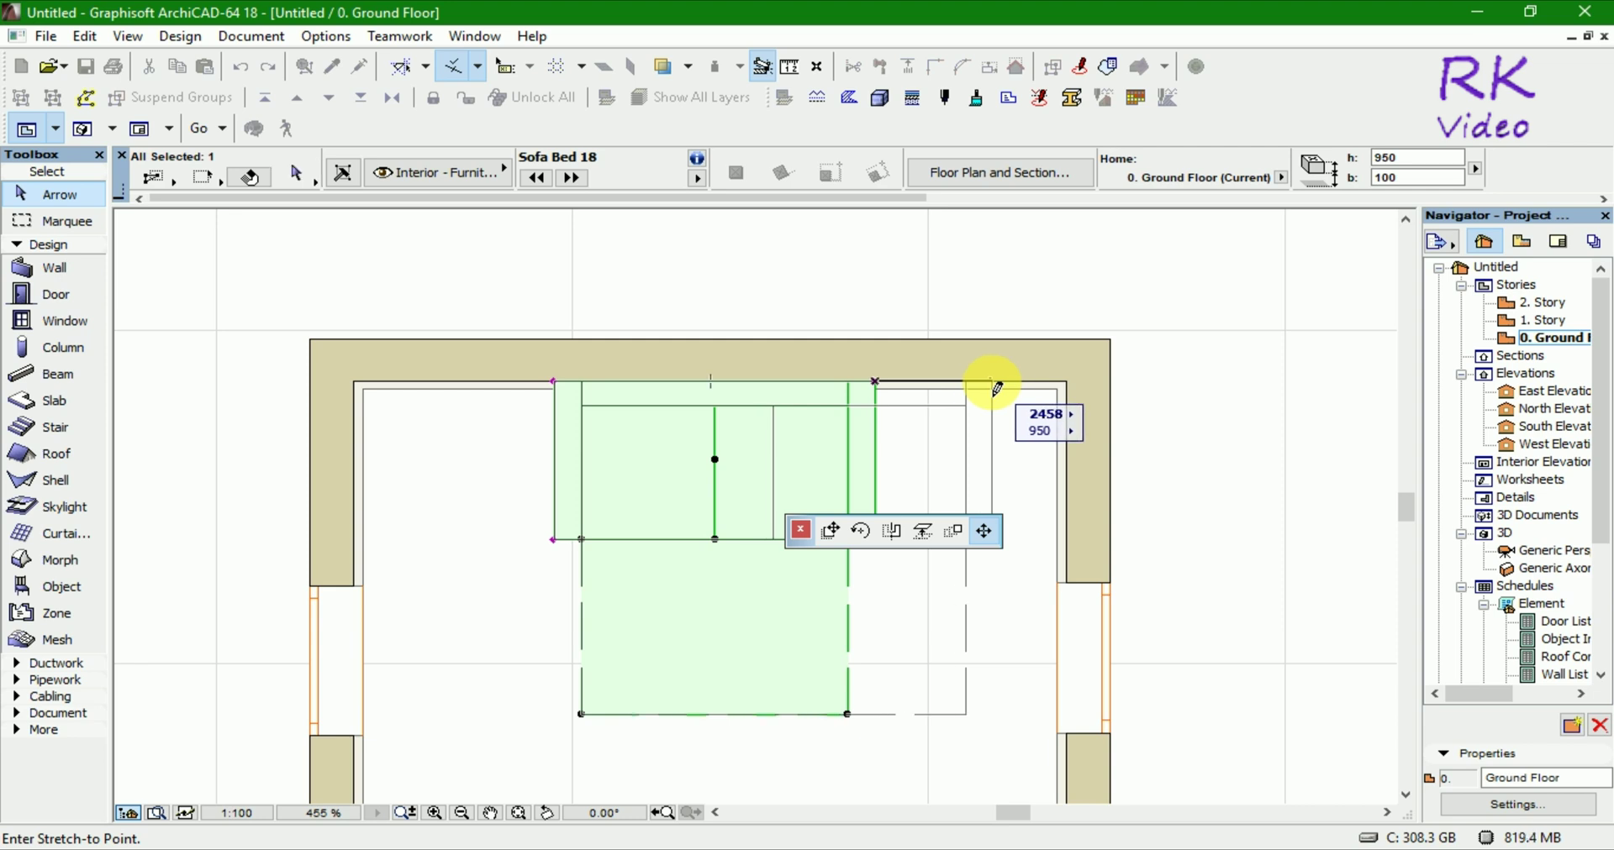
{"action": "left_click", "coordinate": [996, 388]}
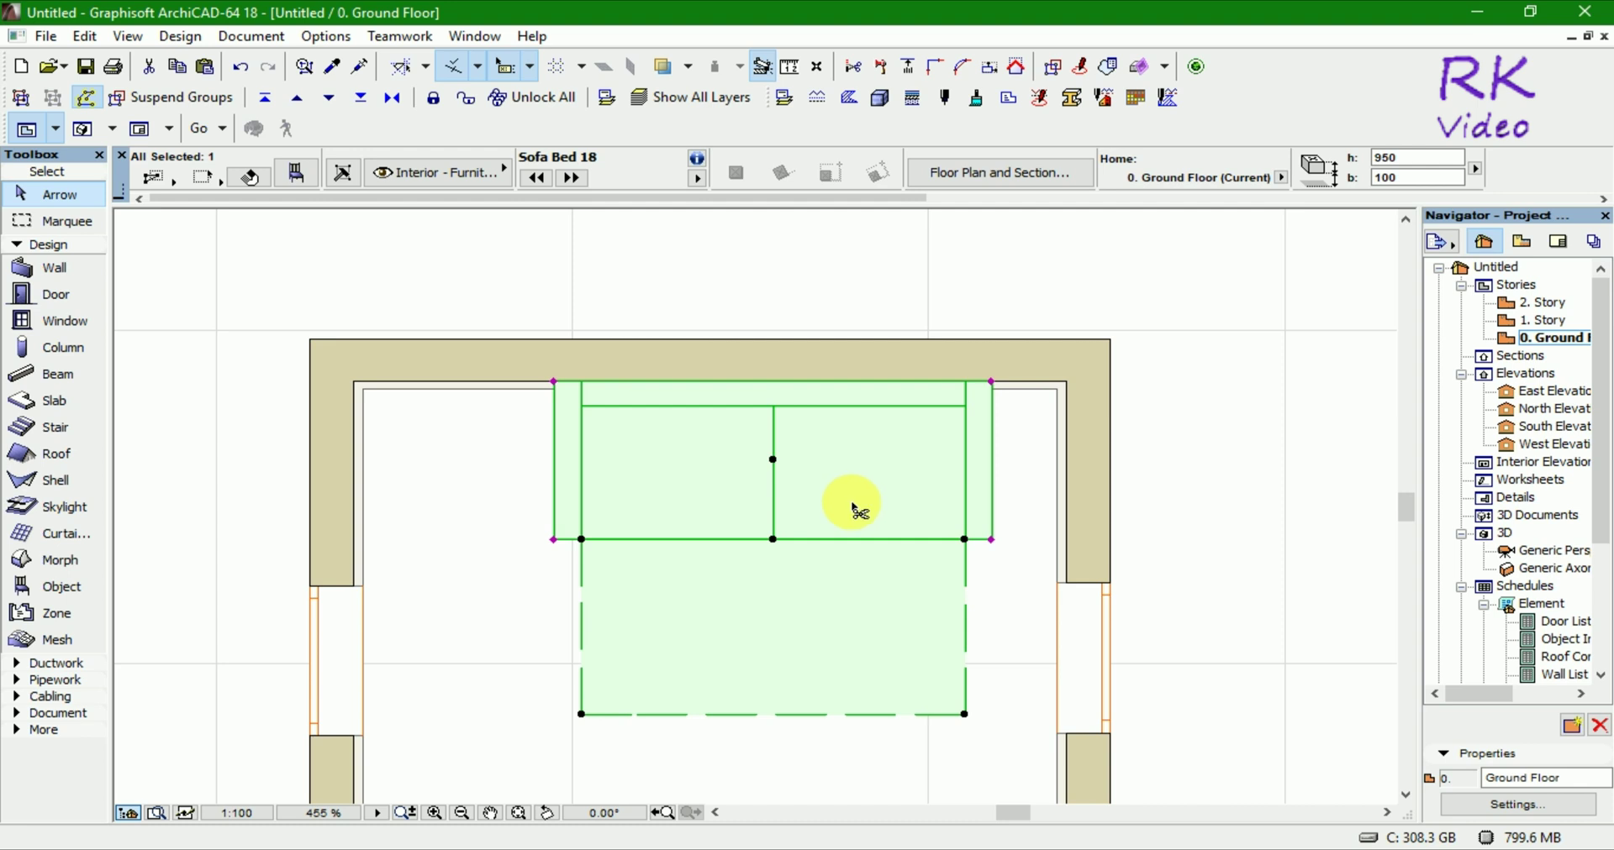
Step: Move the sofa bed into the room's top-left corner against both walls
{"action": "key", "text": "ctrl+d"}
{"action": "left_click", "coordinate": [554, 380]}
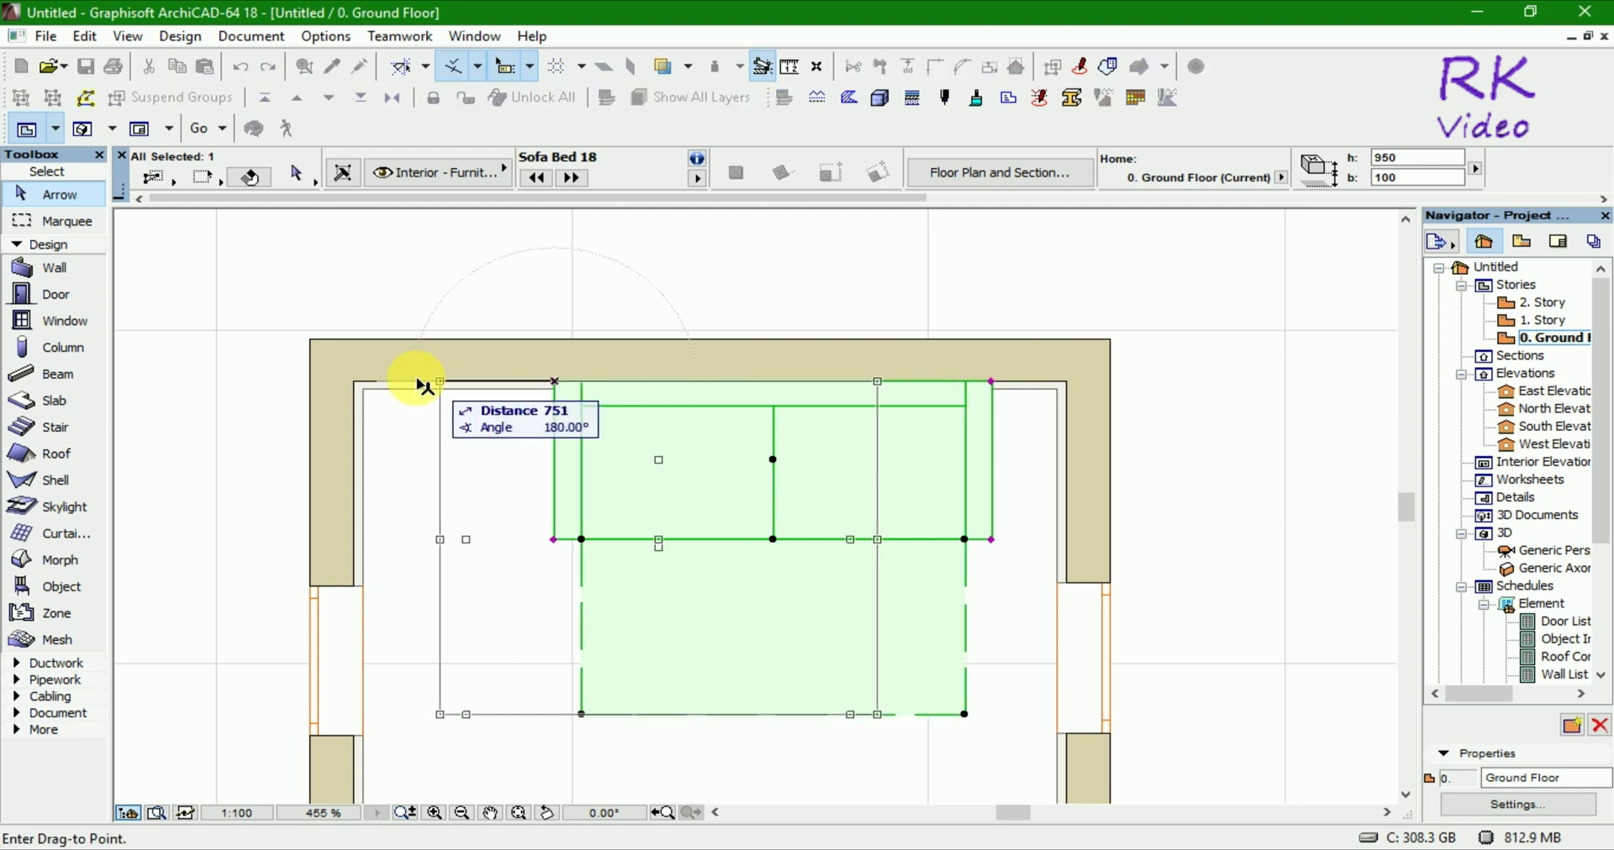
{"action": "left_click", "coordinate": [354, 381]}
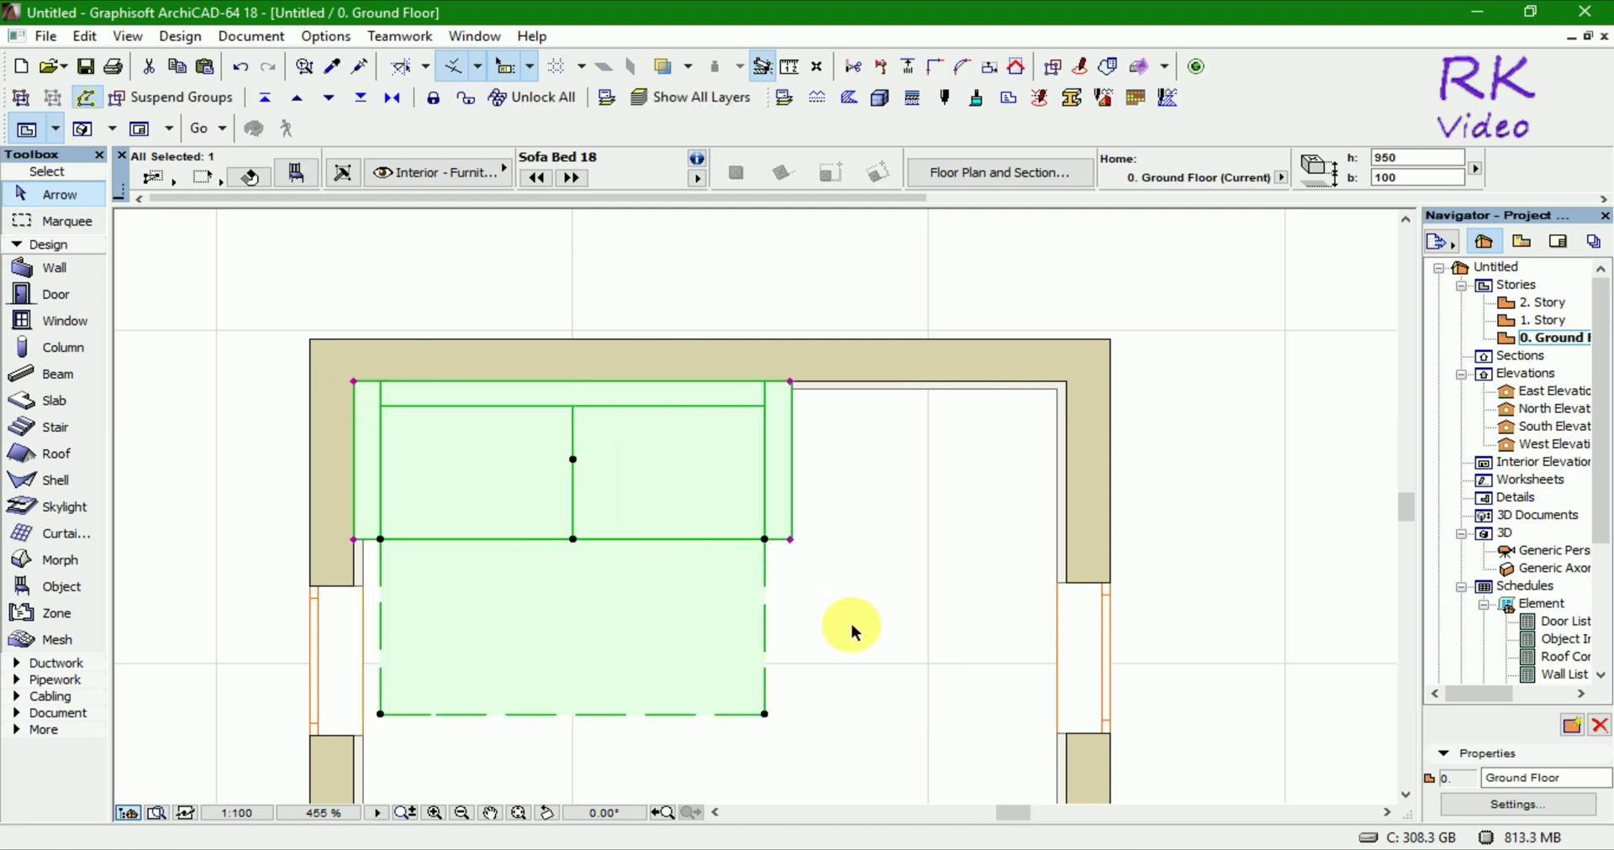
{"action": "key", "text": "F3"}
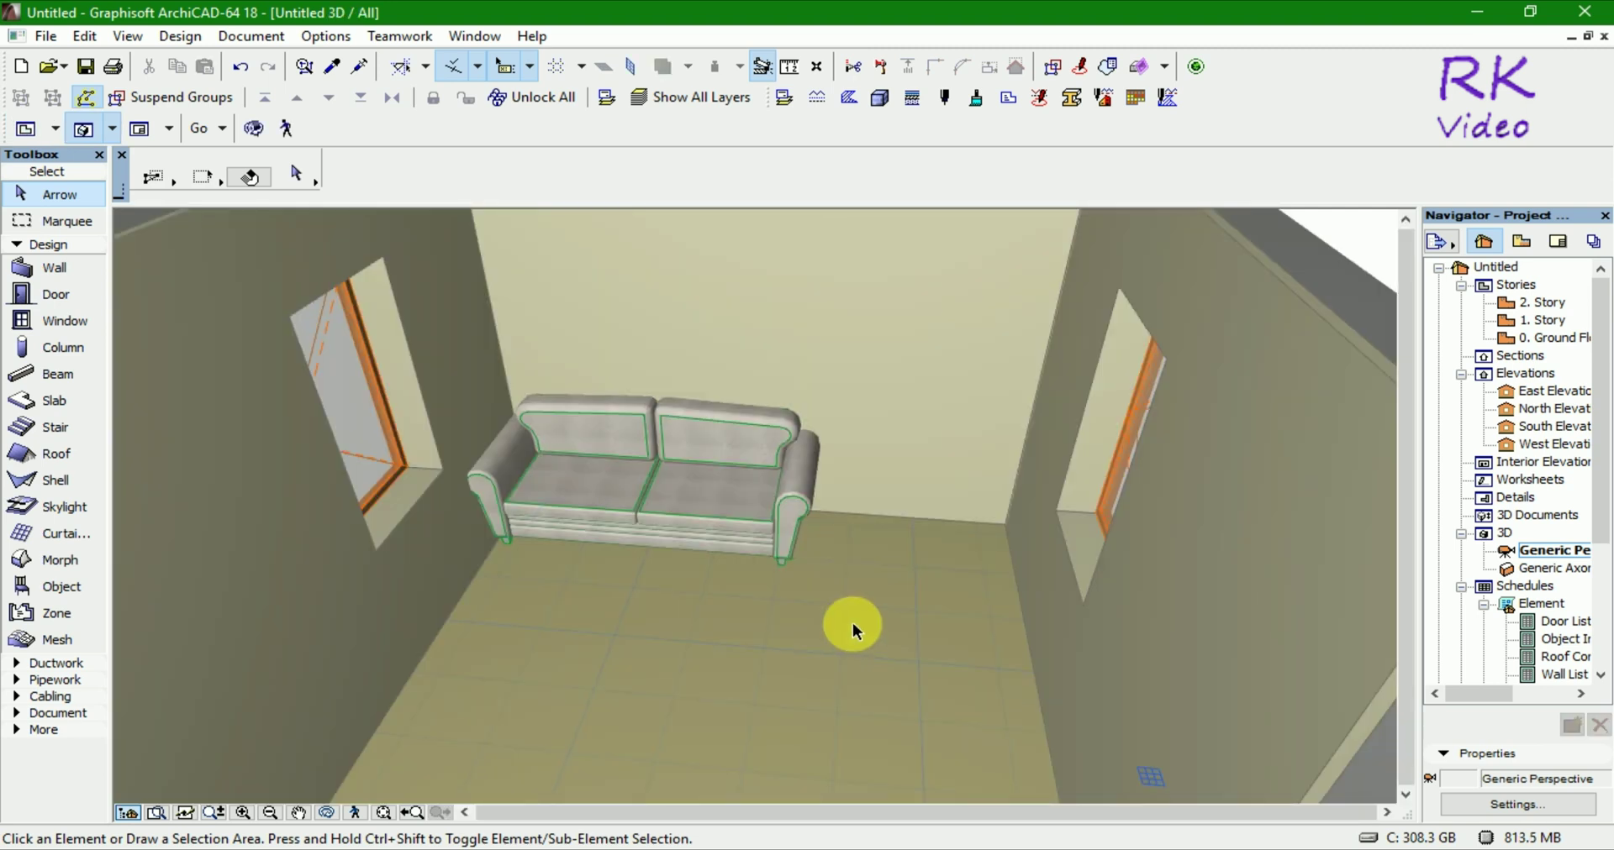
{"action": "key", "text": "o"}
{"action": "mouse_move", "coordinate": [895, 604]}
{"action": "left_mouse_down"}
{"action": "mouse_move", "coordinate": [1060, 550]}
{"action": "mouse_move", "coordinate": [1004, 566]}
{"action": "mouse_move", "coordinate": [1038, 607]}
{"action": "mouse_move", "coordinate": [1026, 616]}
{"action": "left_mouse_up"}
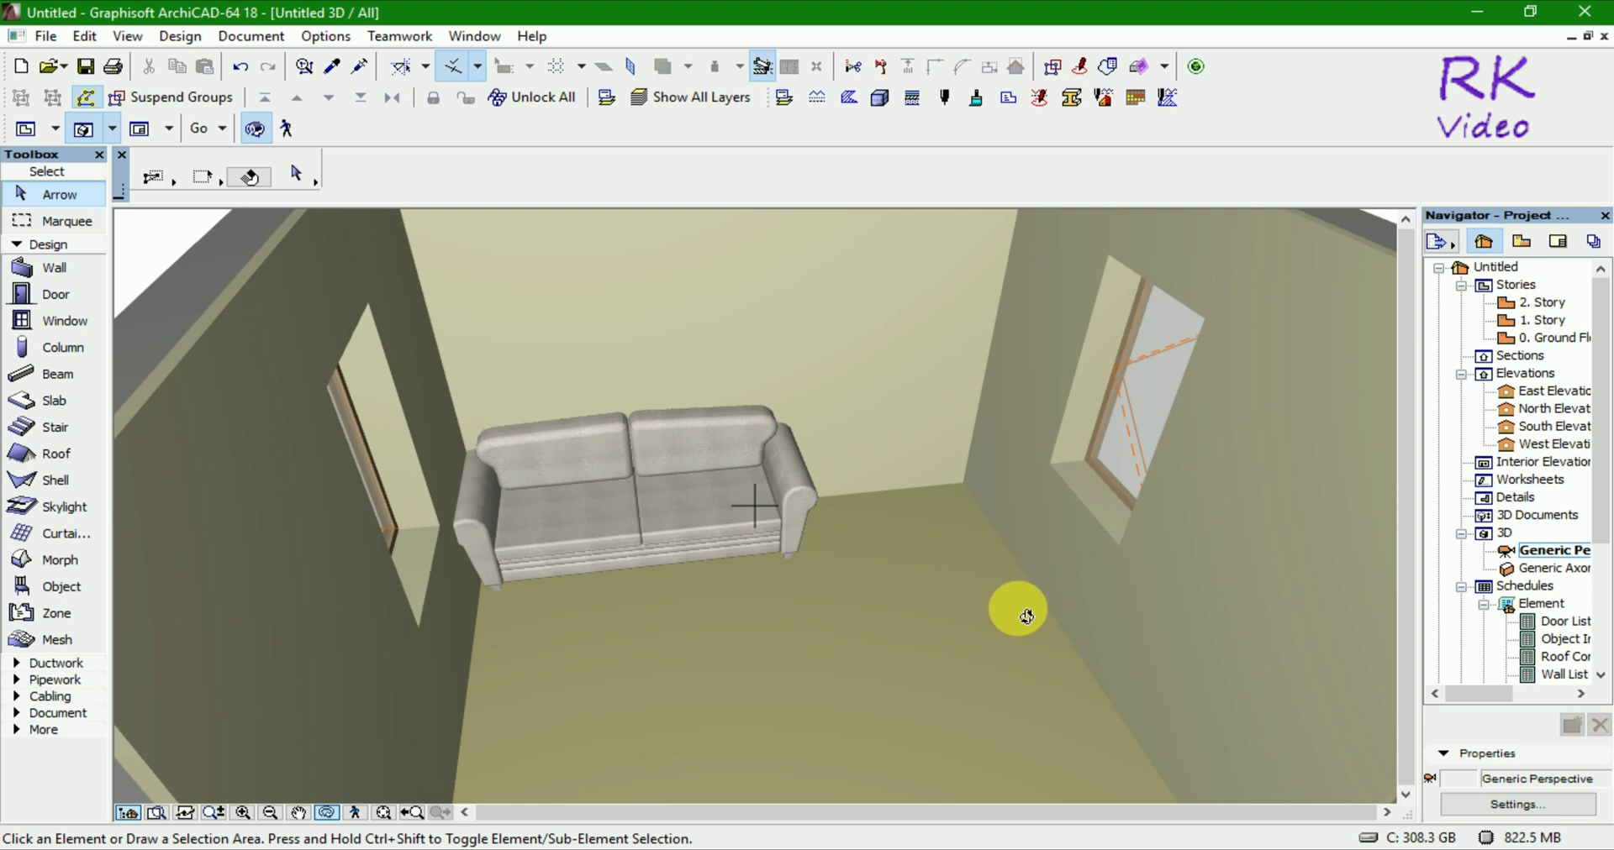
{"action": "key", "text": "F2"}
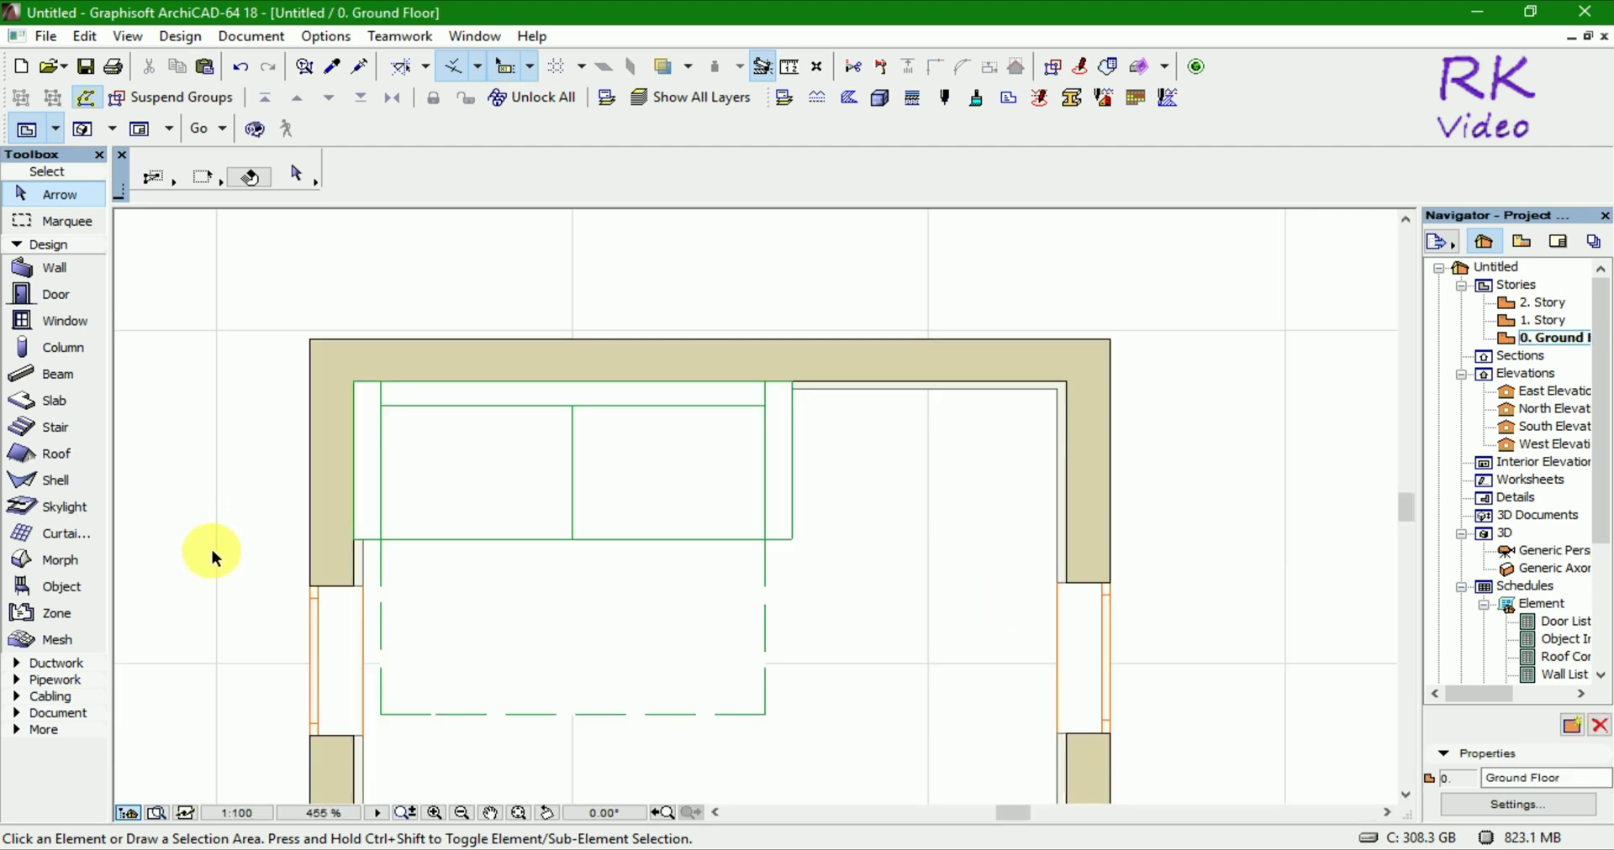
Step: Choose Underdesk Drawer 18 from Cabinets and Shelves 18 as the default object
{"action": "left_click", "coordinate": [76, 587]}
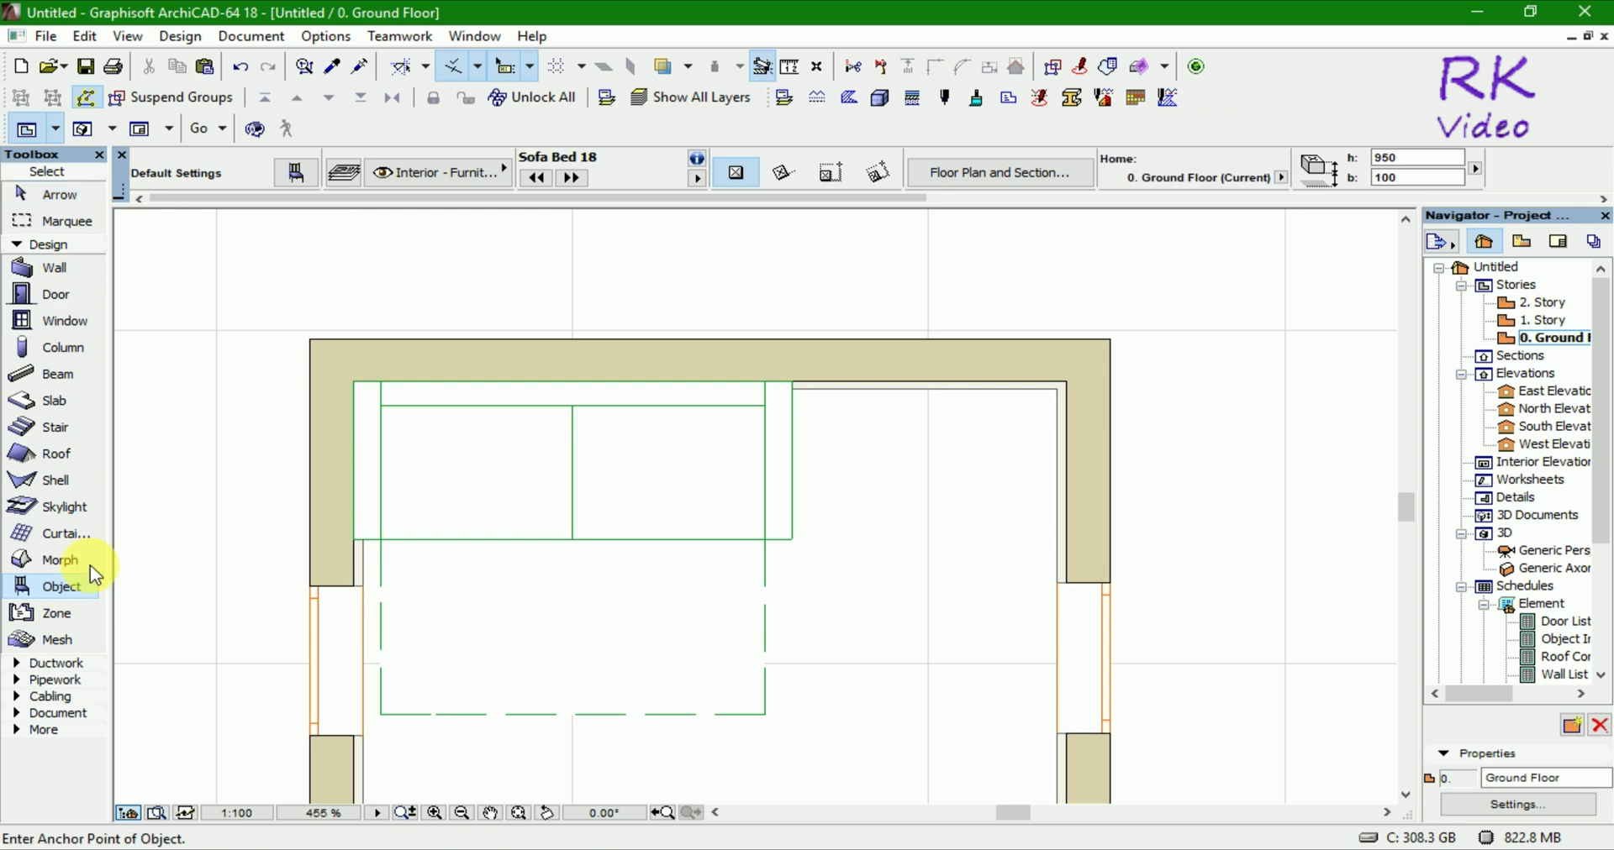
{"action": "left_click", "coordinate": [294, 173]}
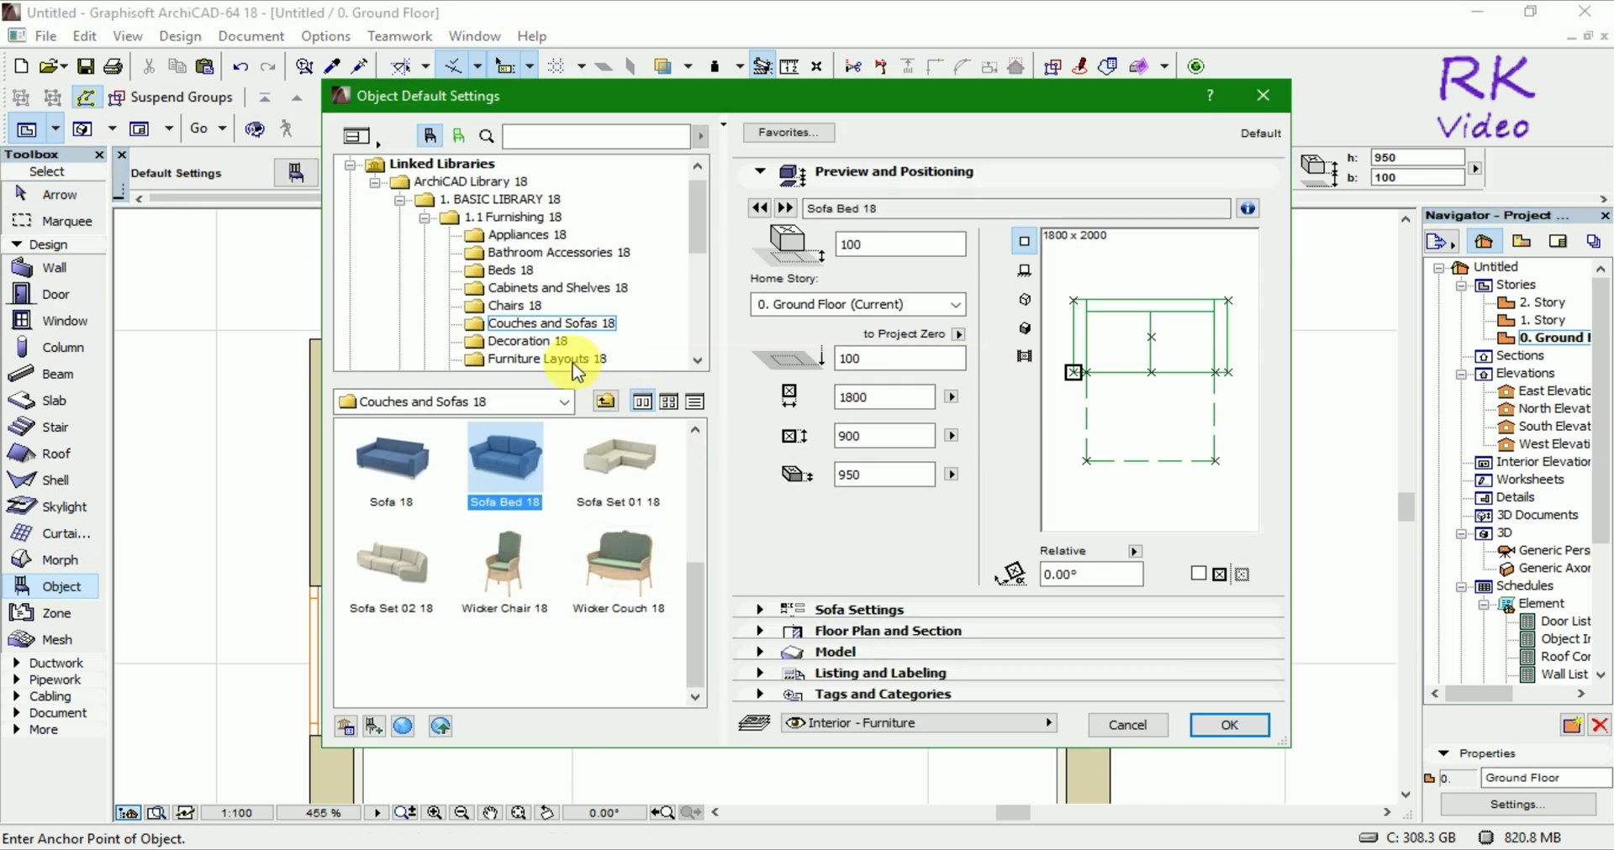
{"action": "left_click", "coordinate": [578, 288]}
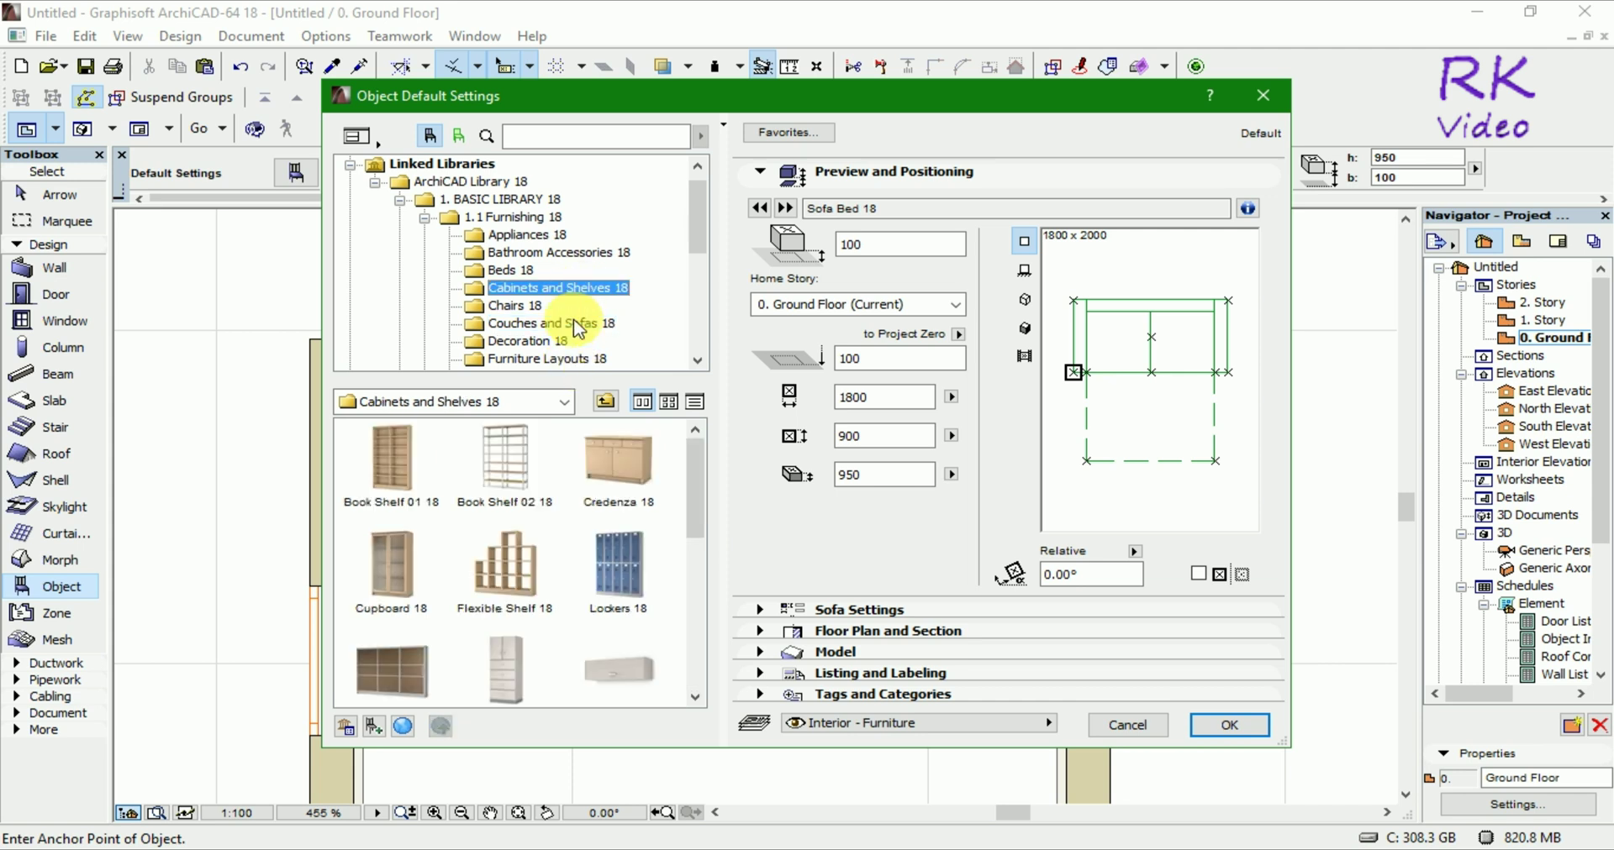
{"action": "left_click_drag", "start_coordinate": [700, 503], "coordinate": [697, 593]}
{"action": "left_click", "coordinate": [504, 575]}
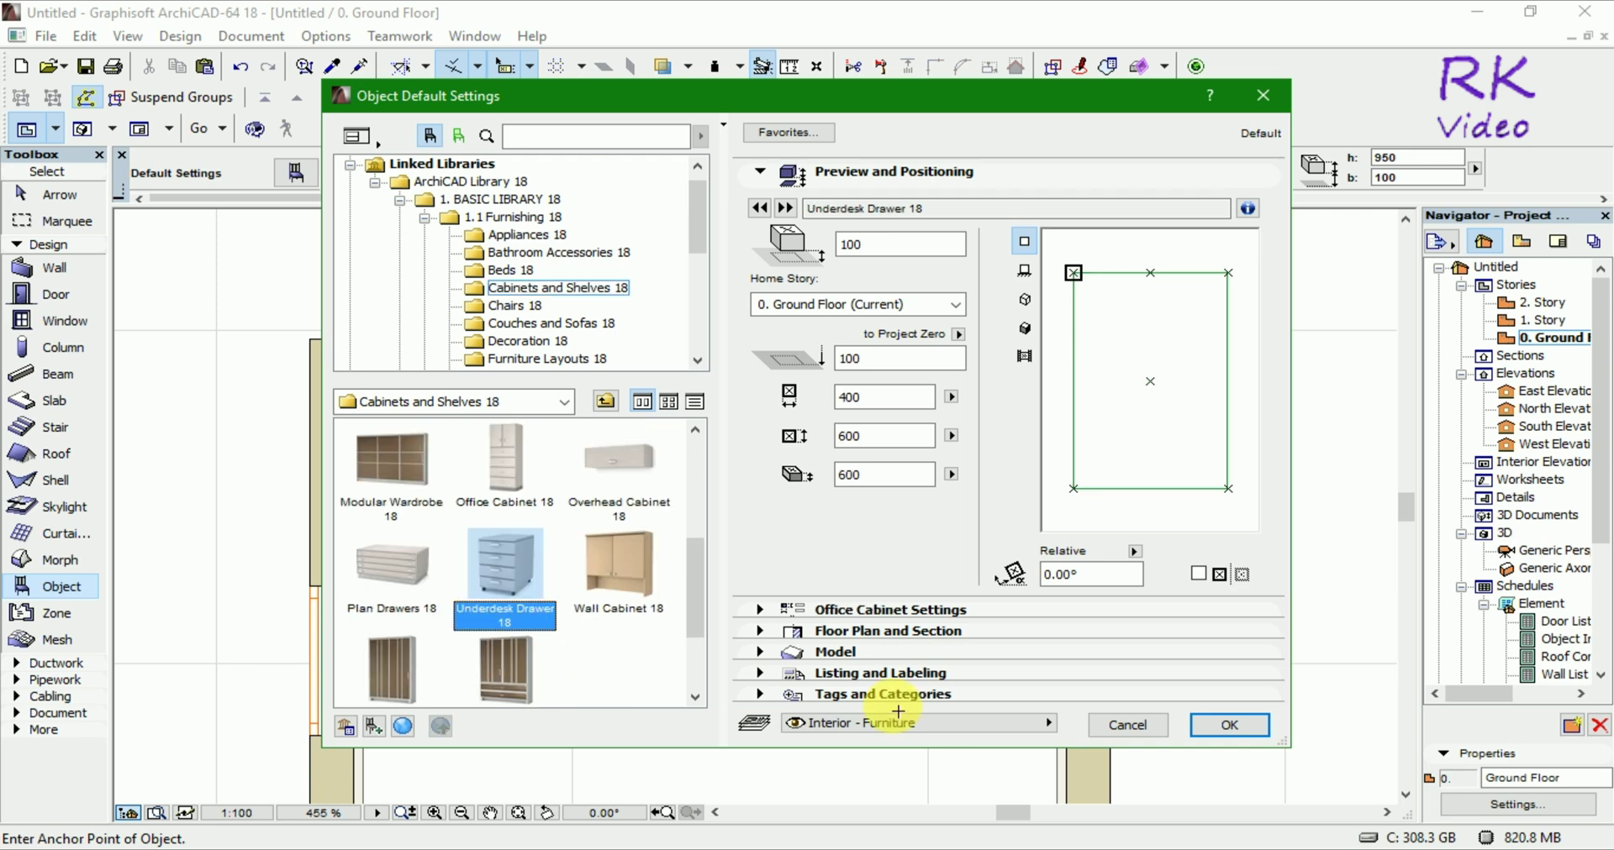
{"action": "left_click", "coordinate": [1214, 727]}
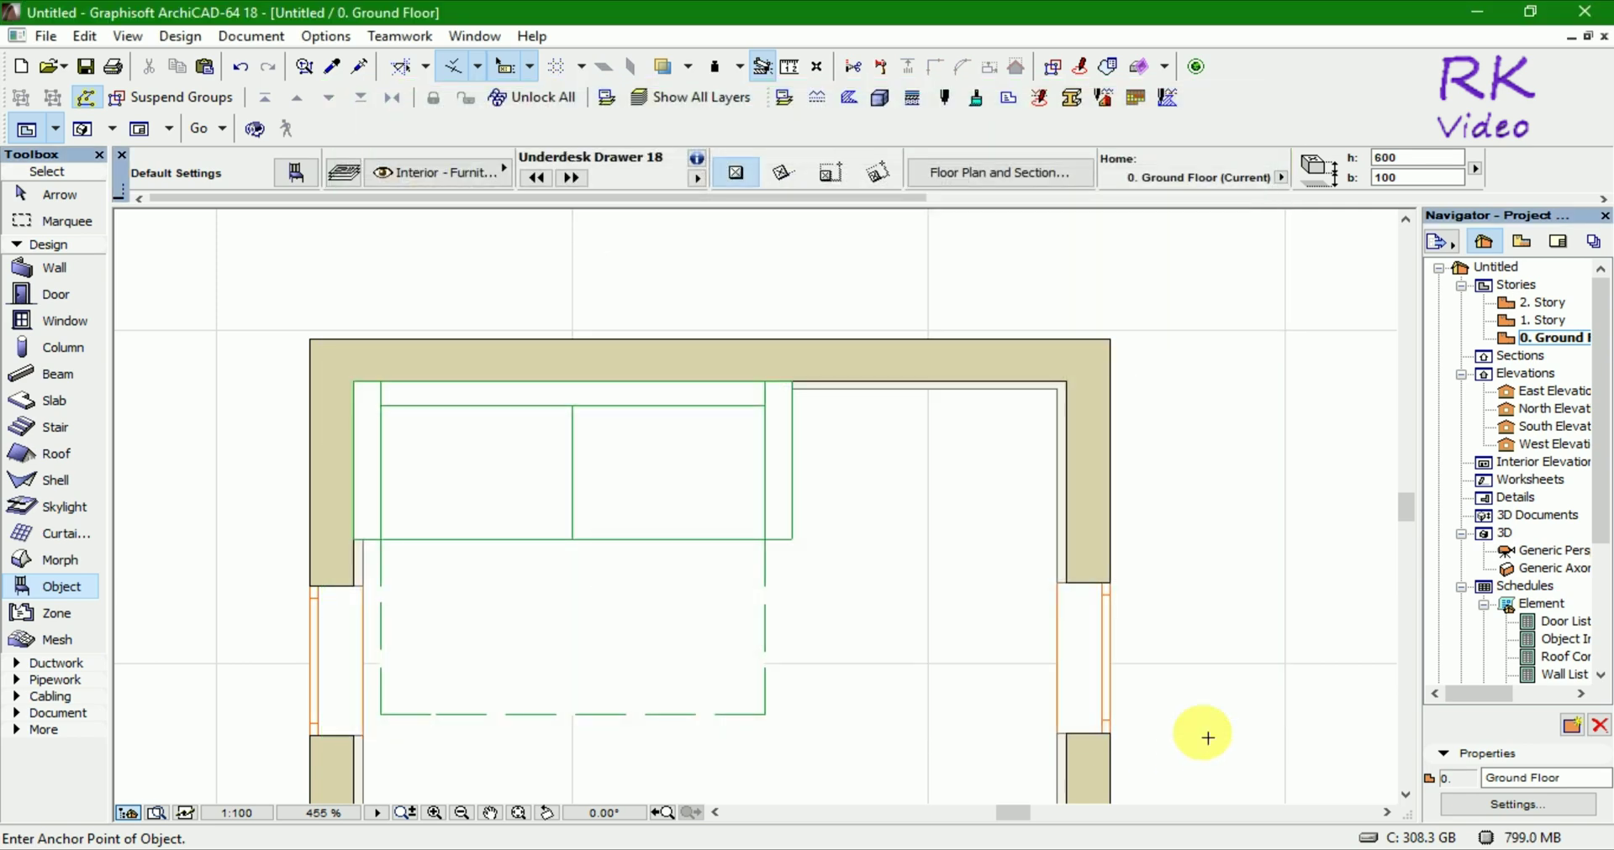
Step: Place the drawer unit against the top wall beside the sofa, widen it both ways, and view in 3D
{"action": "left_click", "coordinate": [903, 476]}
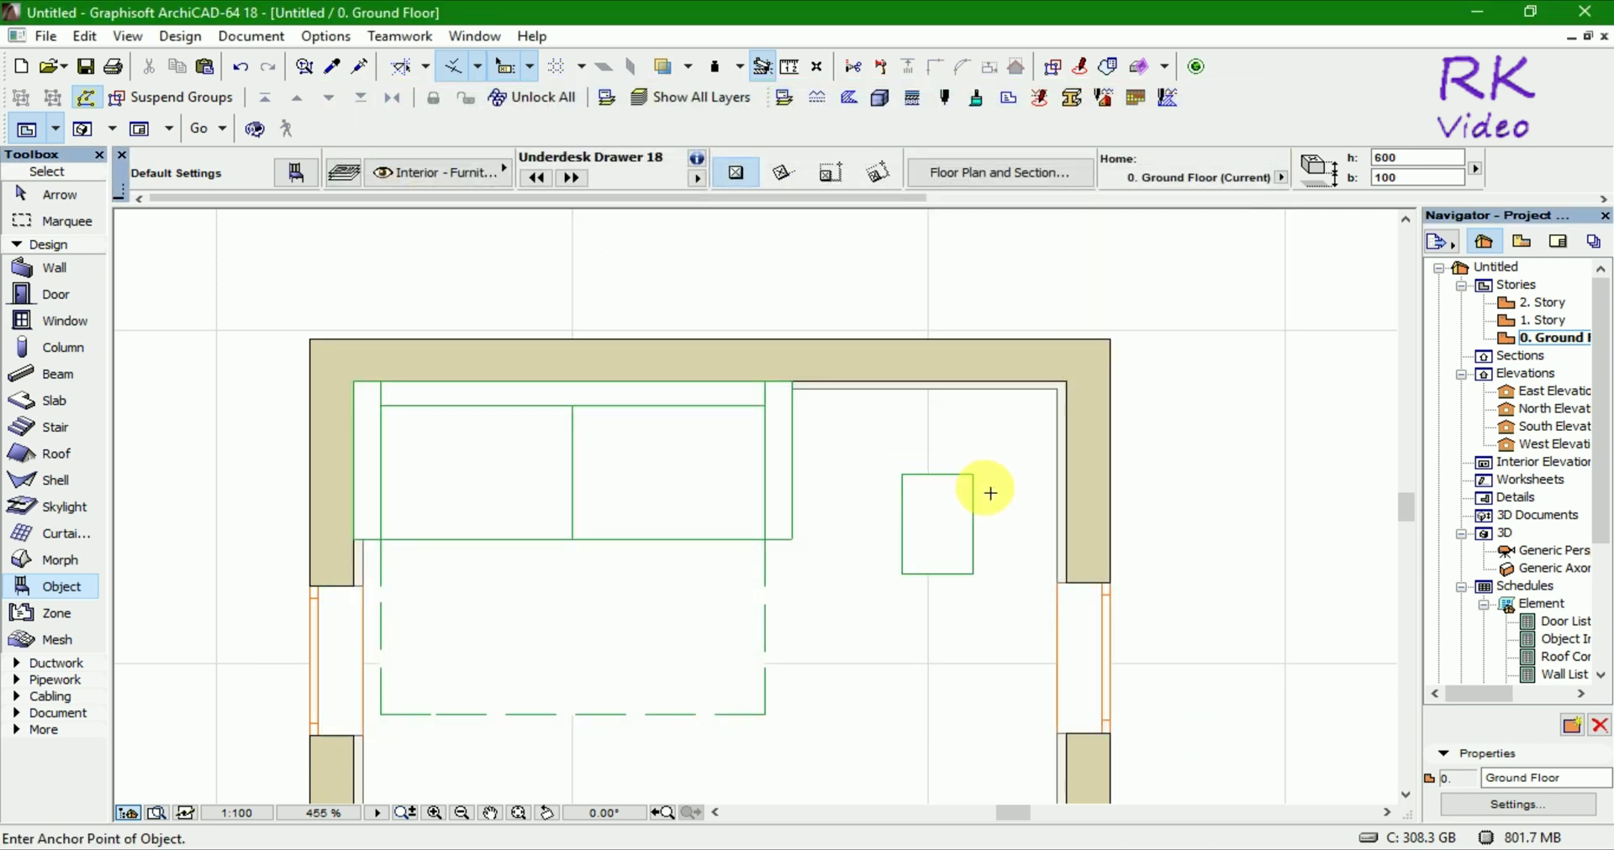
{"action": "left_click", "coordinate": [975, 469]}
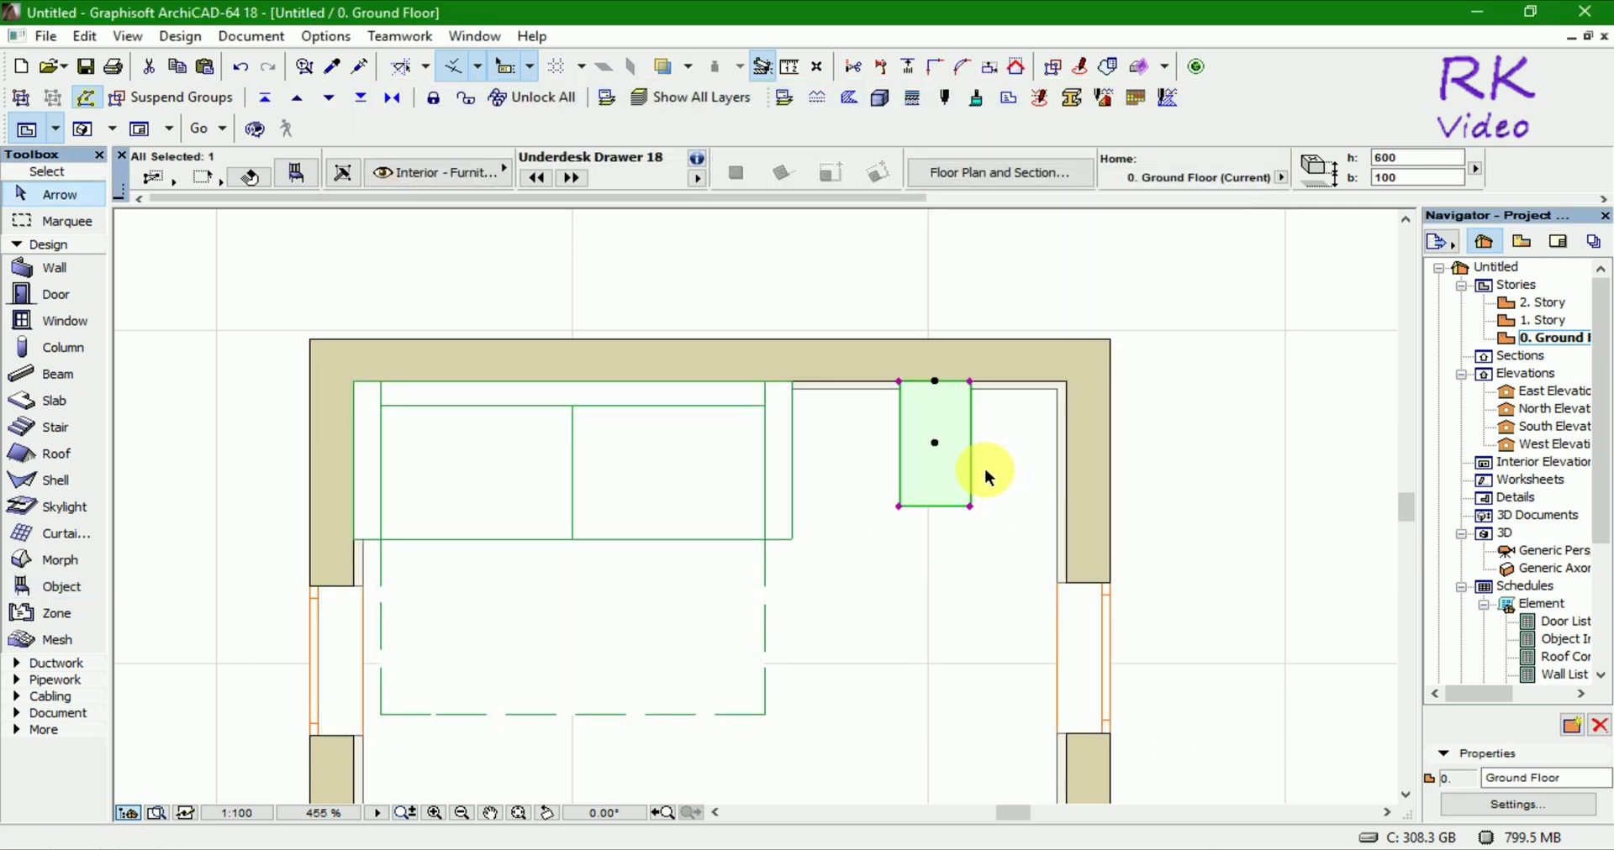
{"action": "left_click", "coordinate": [971, 383]}
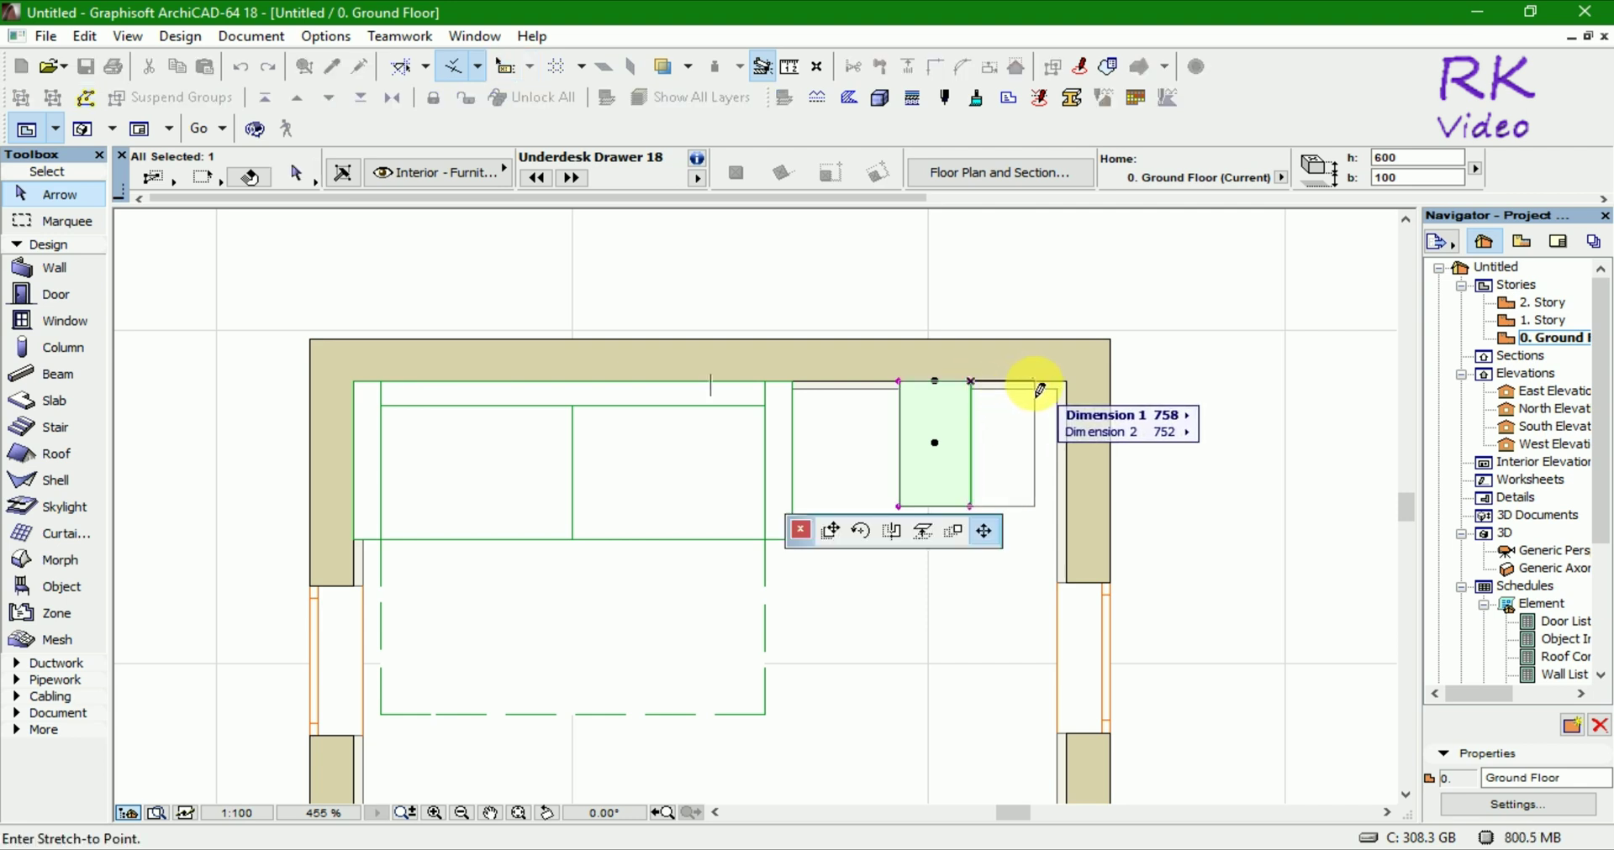
{"action": "left_click", "coordinate": [1033, 383]}
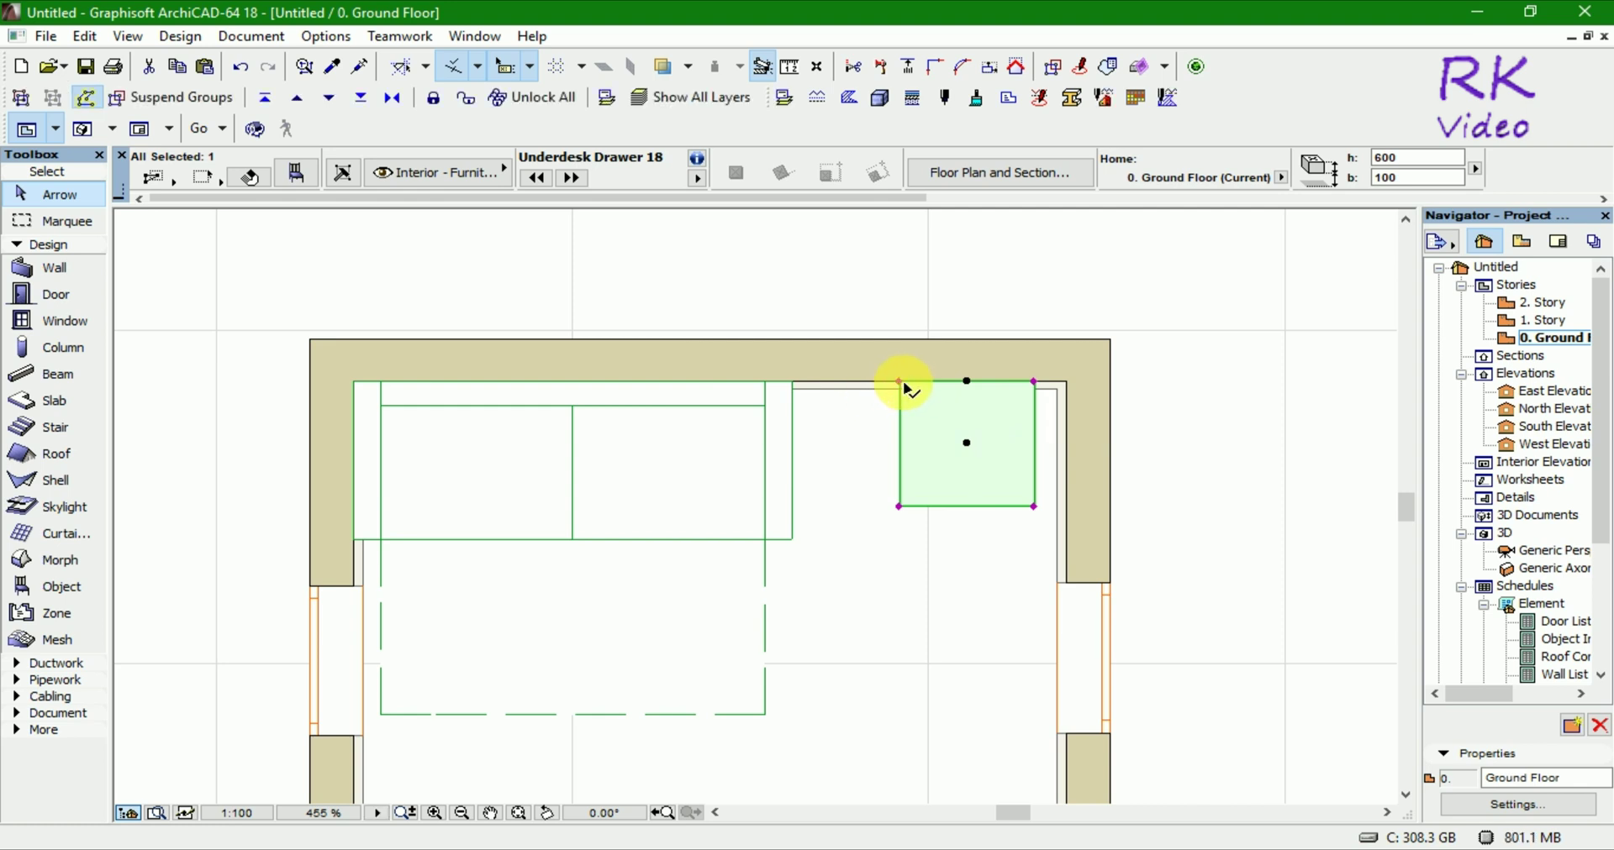
{"action": "left_click", "coordinate": [899, 382]}
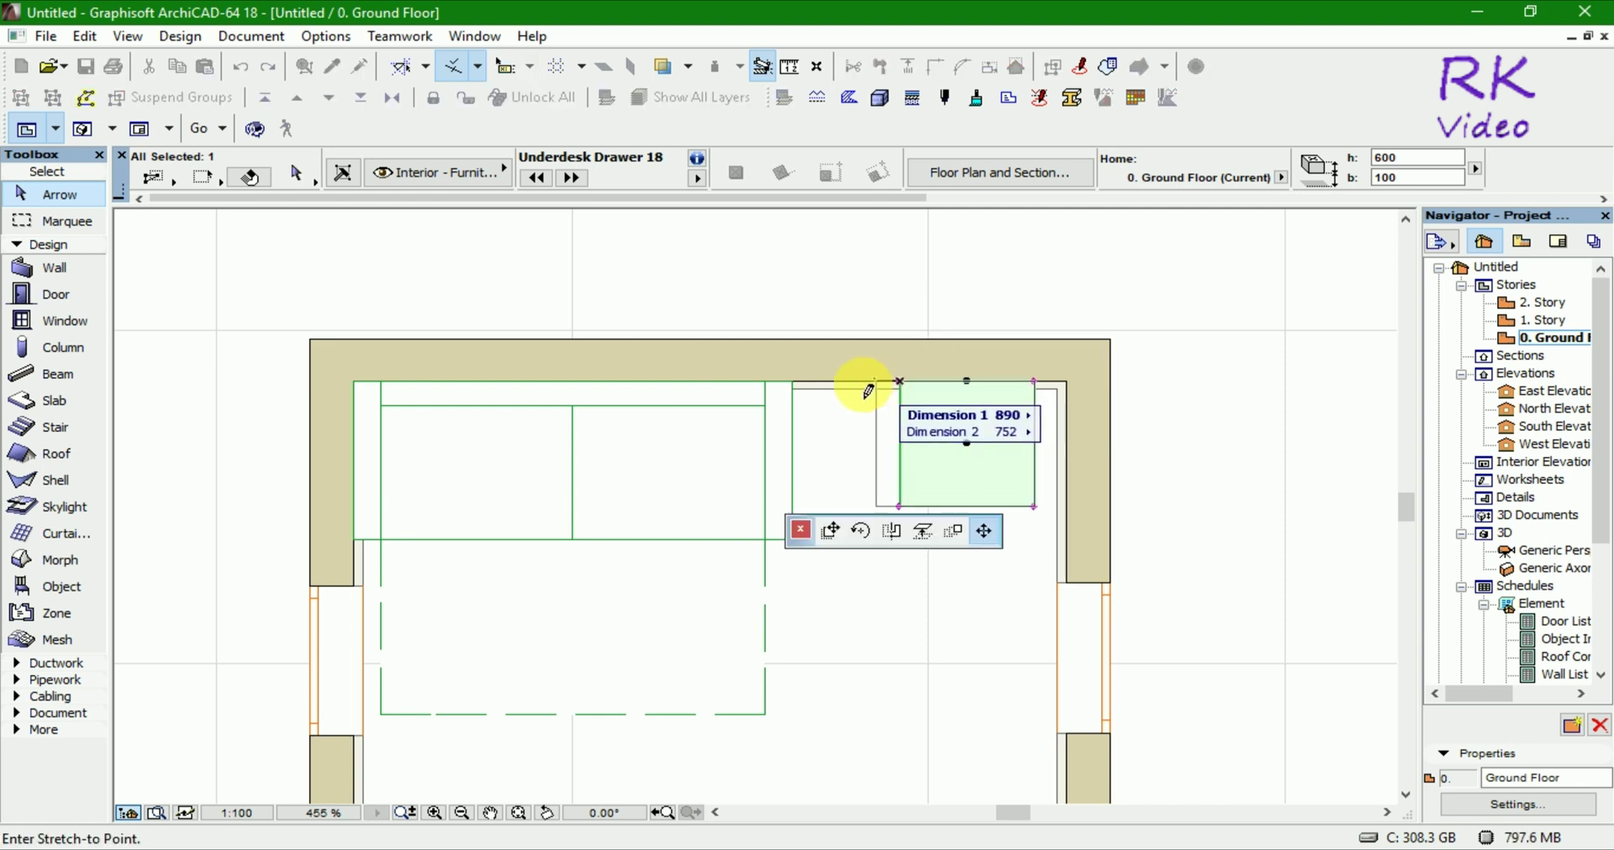
{"action": "left_click", "coordinate": [829, 382]}
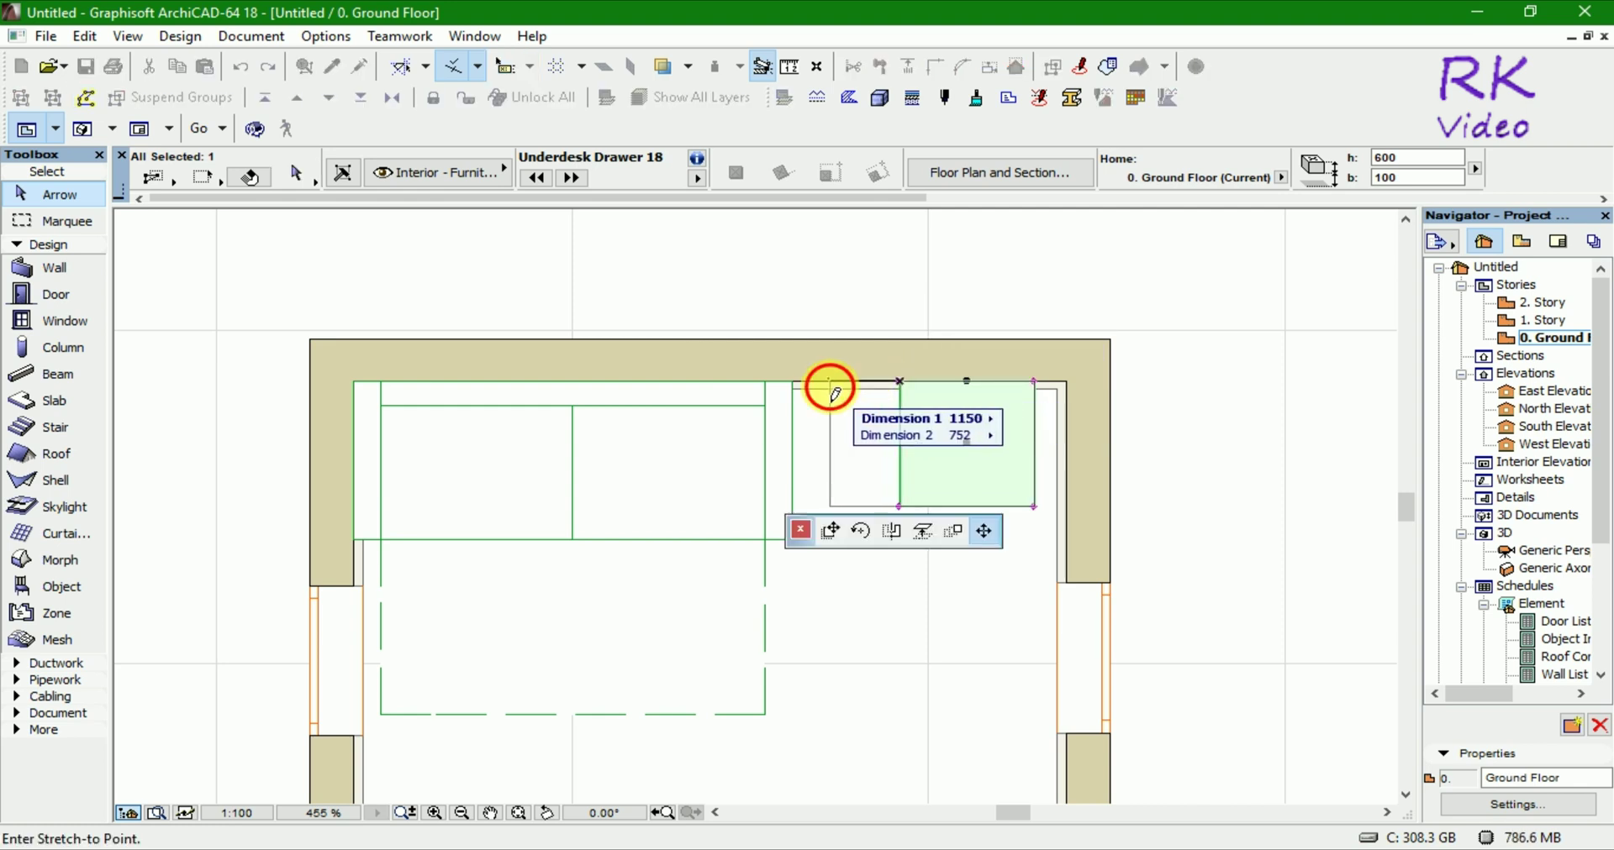
{"action": "left_click", "coordinate": [1140, 452]}
{"action": "key", "text": "F3"}
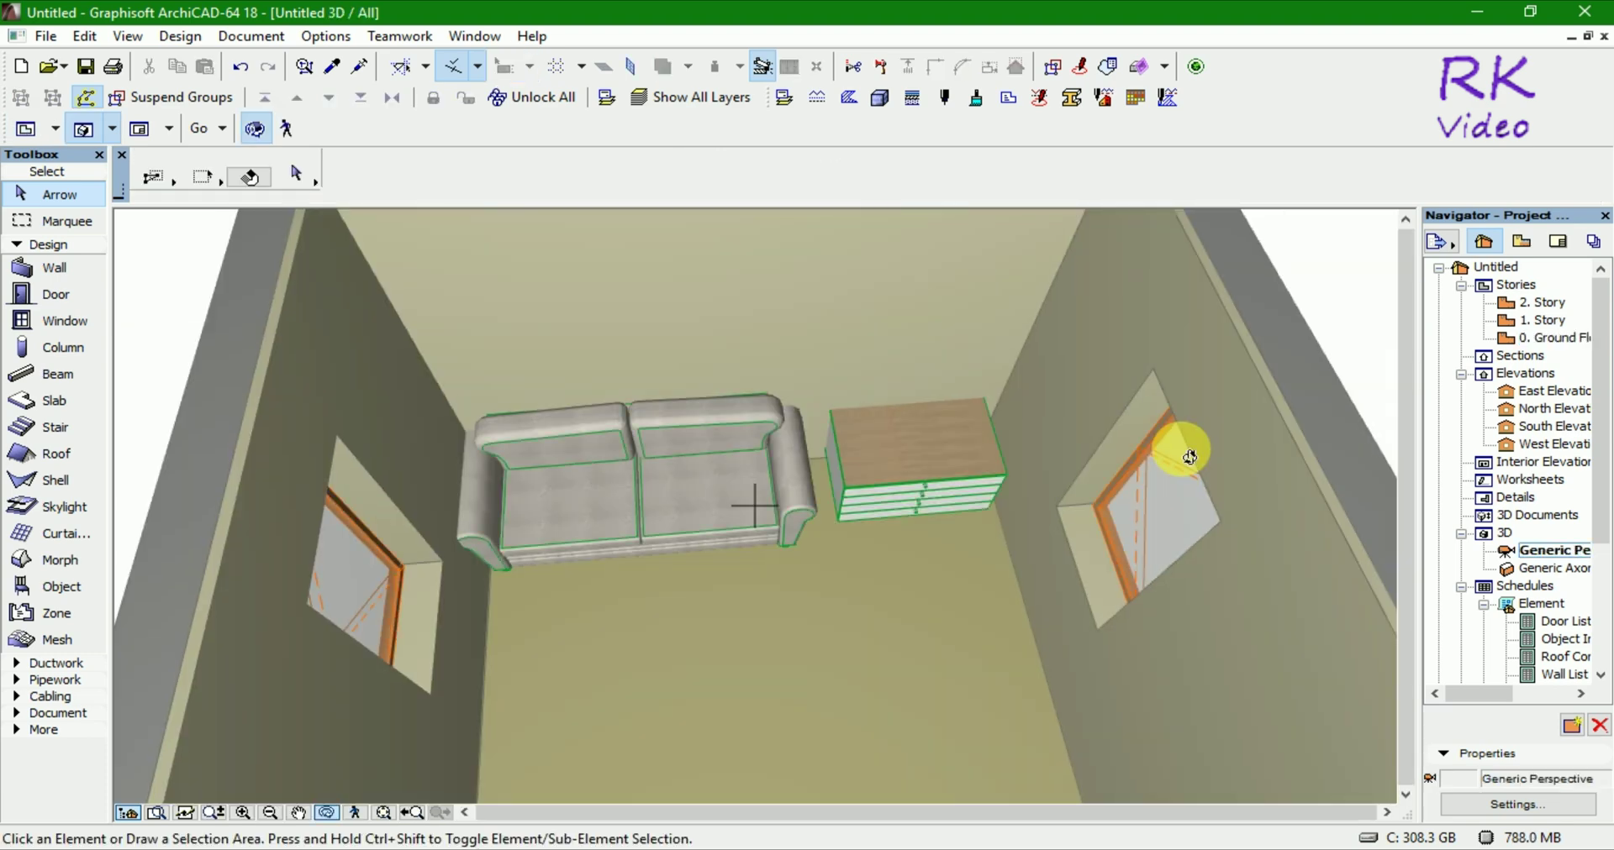
Step: Orbit the 3D camera down to eye level facing the sofa bed and drawer unit
{"action": "mouse_move", "coordinate": [971, 698]}
{"action": "left_mouse_down"}
{"action": "mouse_move", "coordinate": [958, 485]}
{"action": "mouse_move", "coordinate": [1022, 494]}
{"action": "left_mouse_up"}
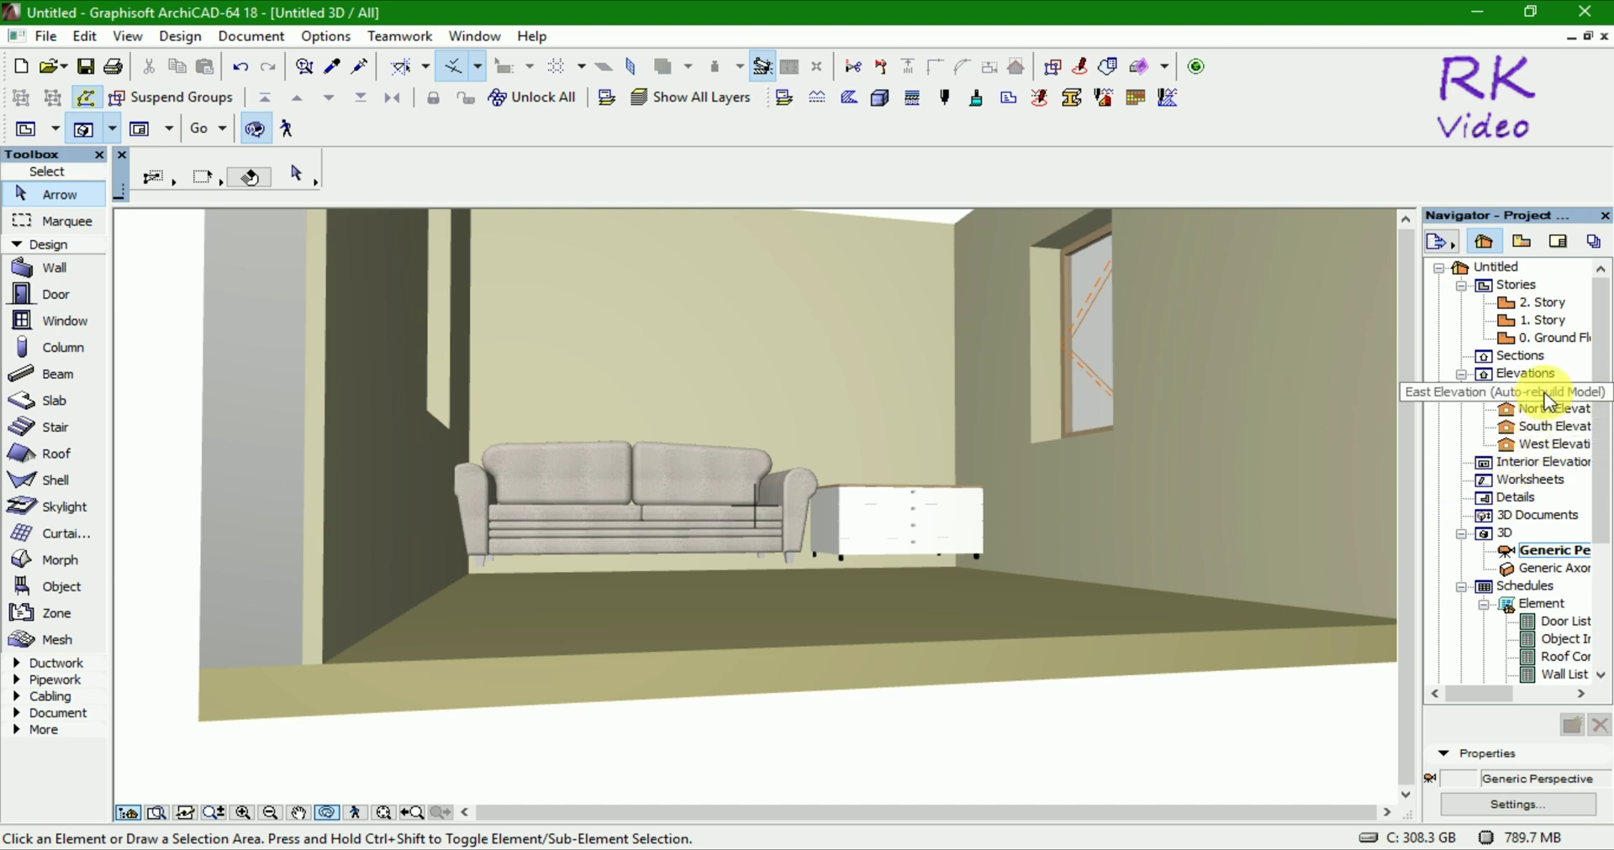
Step: Open the South Elevation from the Navigator and zoom in on the furniture
{"action": "double_click", "coordinate": [1544, 393]}
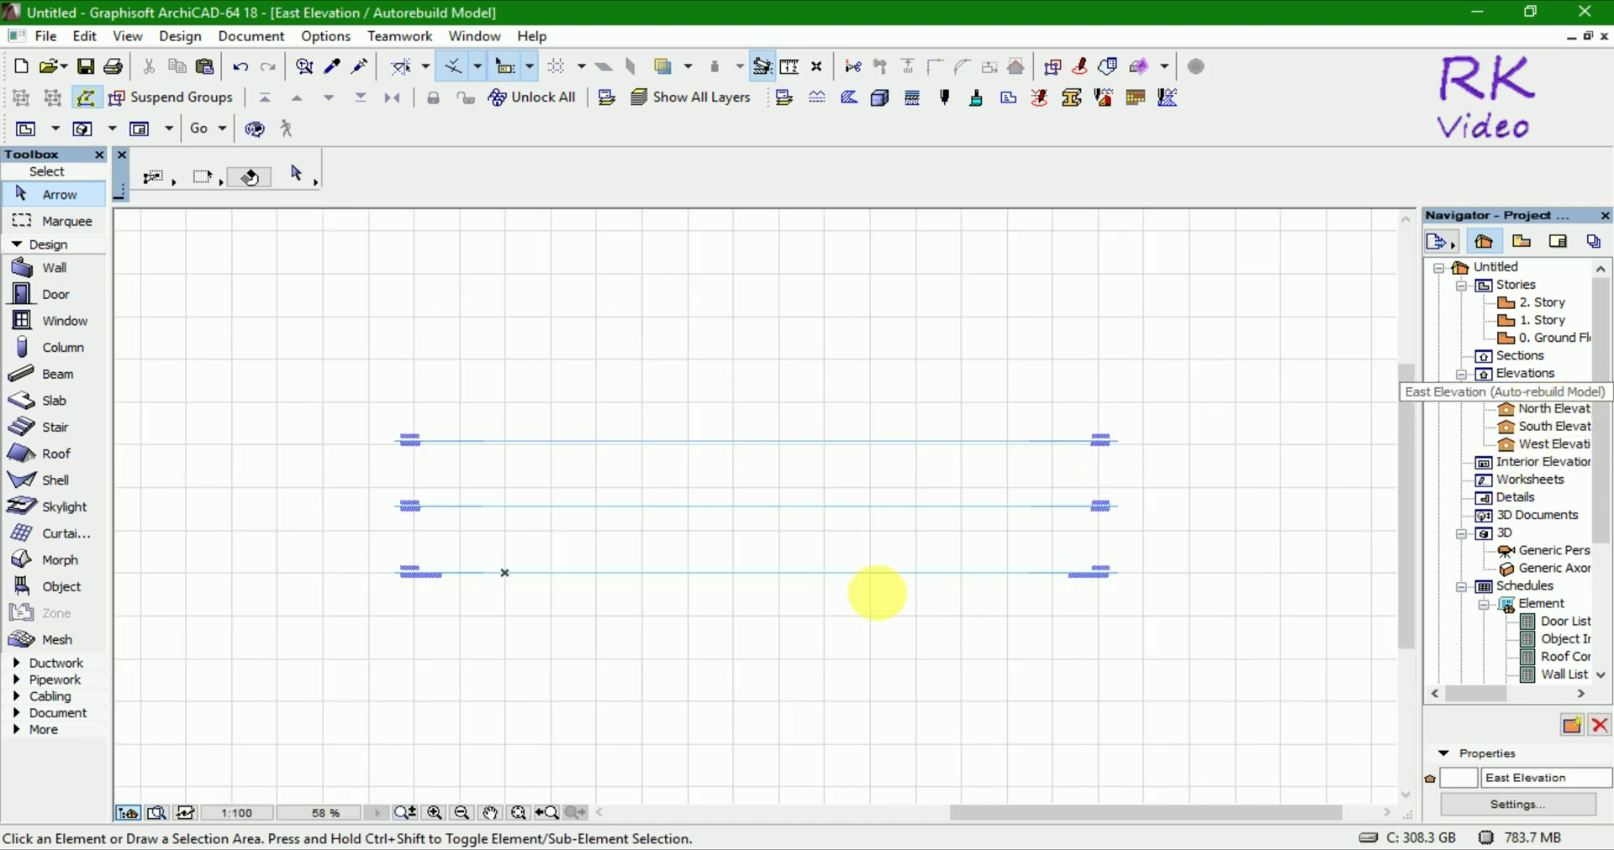
{"action": "double_click", "coordinate": [1551, 413]}
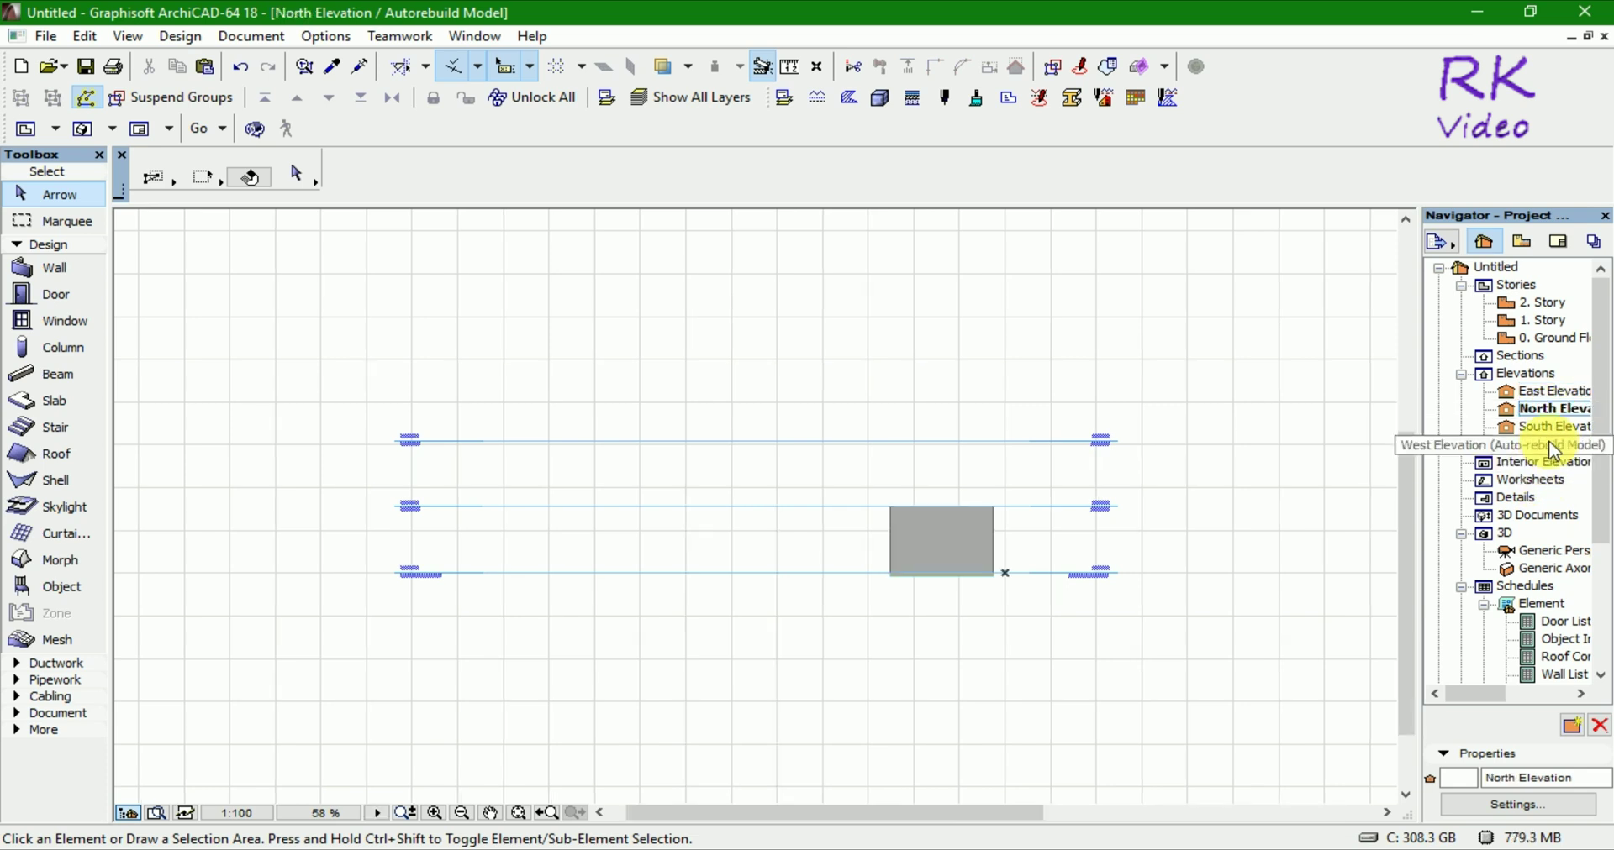
{"action": "double_click", "coordinate": [1546, 427]}
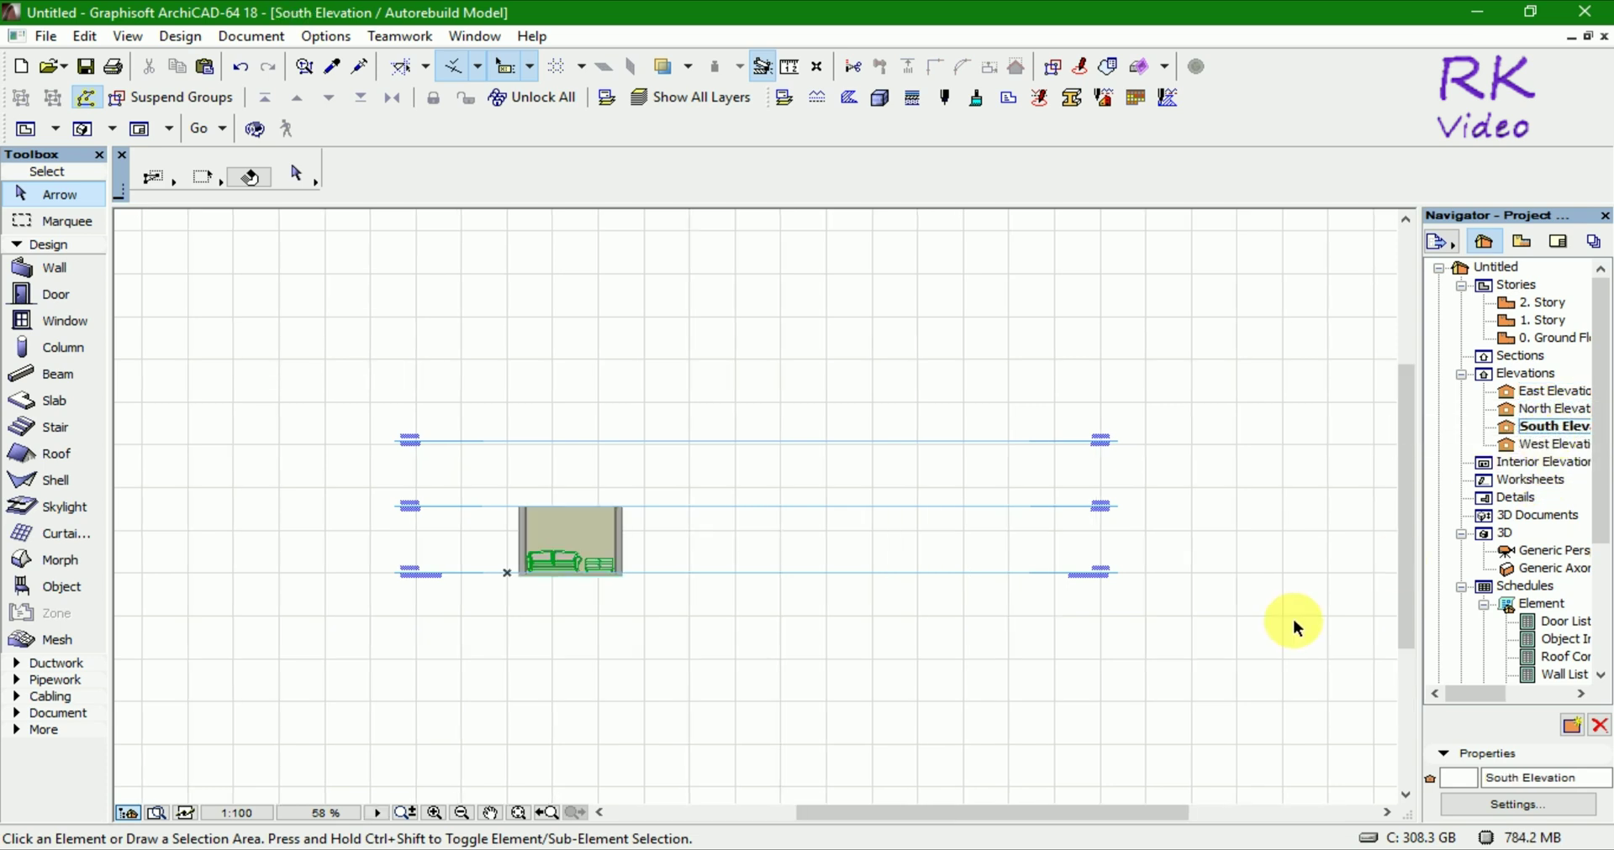
{"action": "scroll", "coordinate": [437, 564], "scroll_direction": "up", "scroll_amount": 4}
{"action": "scroll", "coordinate": [829, 655], "scroll_direction": "up", "scroll_amount": 3}
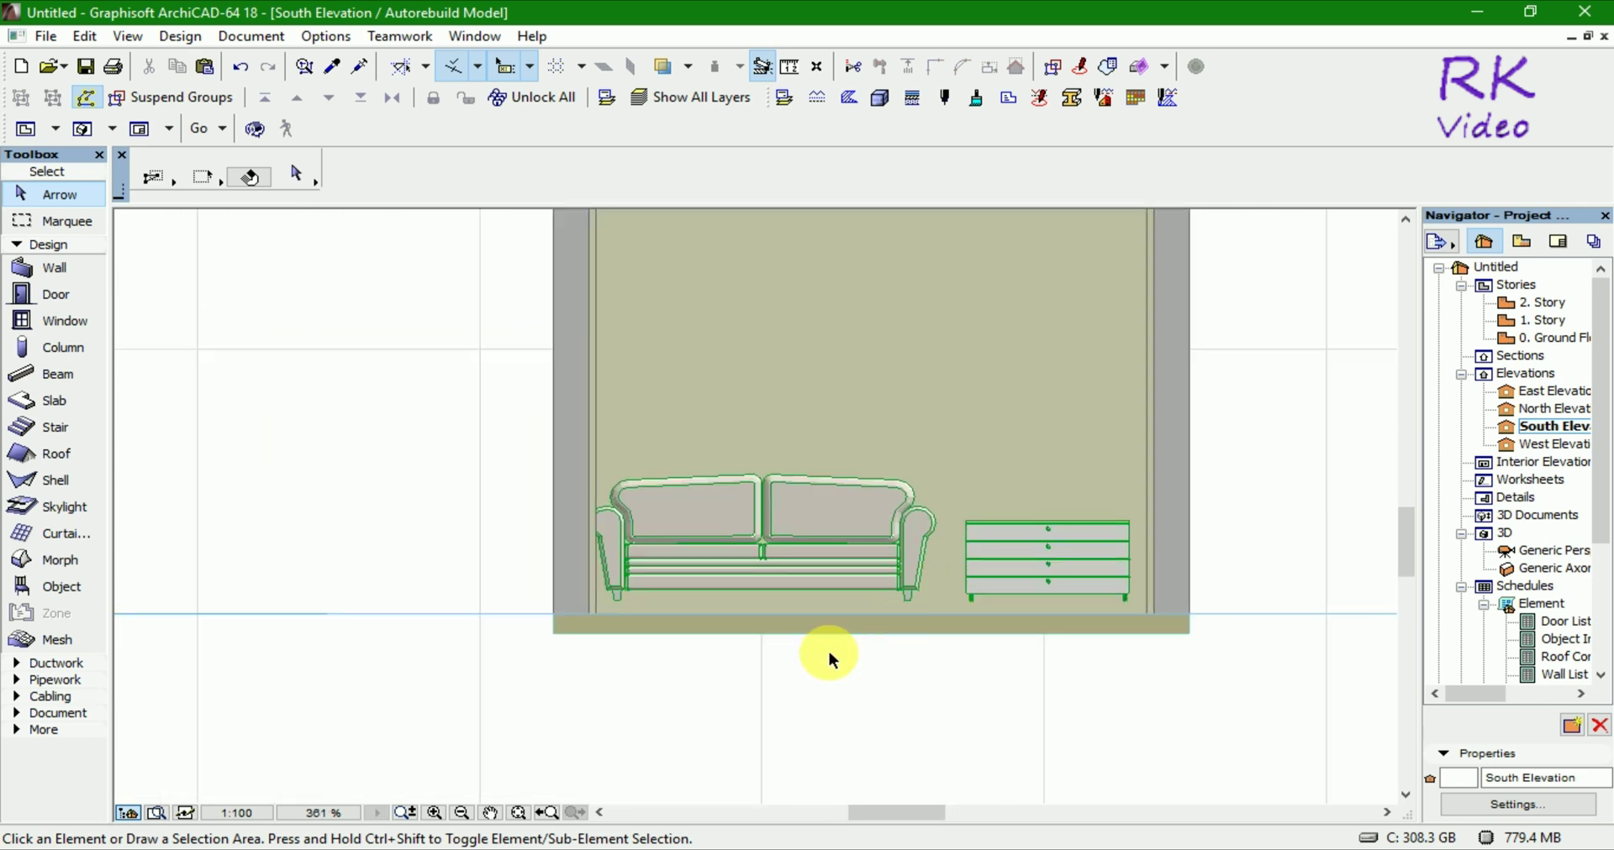
{"action": "scroll", "coordinate": [1012, 597], "scroll_direction": "up", "scroll_amount": 2}
Step: Move the sofa bed and drawer unit down together so both sit on the floor line
{"action": "left_click", "coordinate": [1006, 567]}
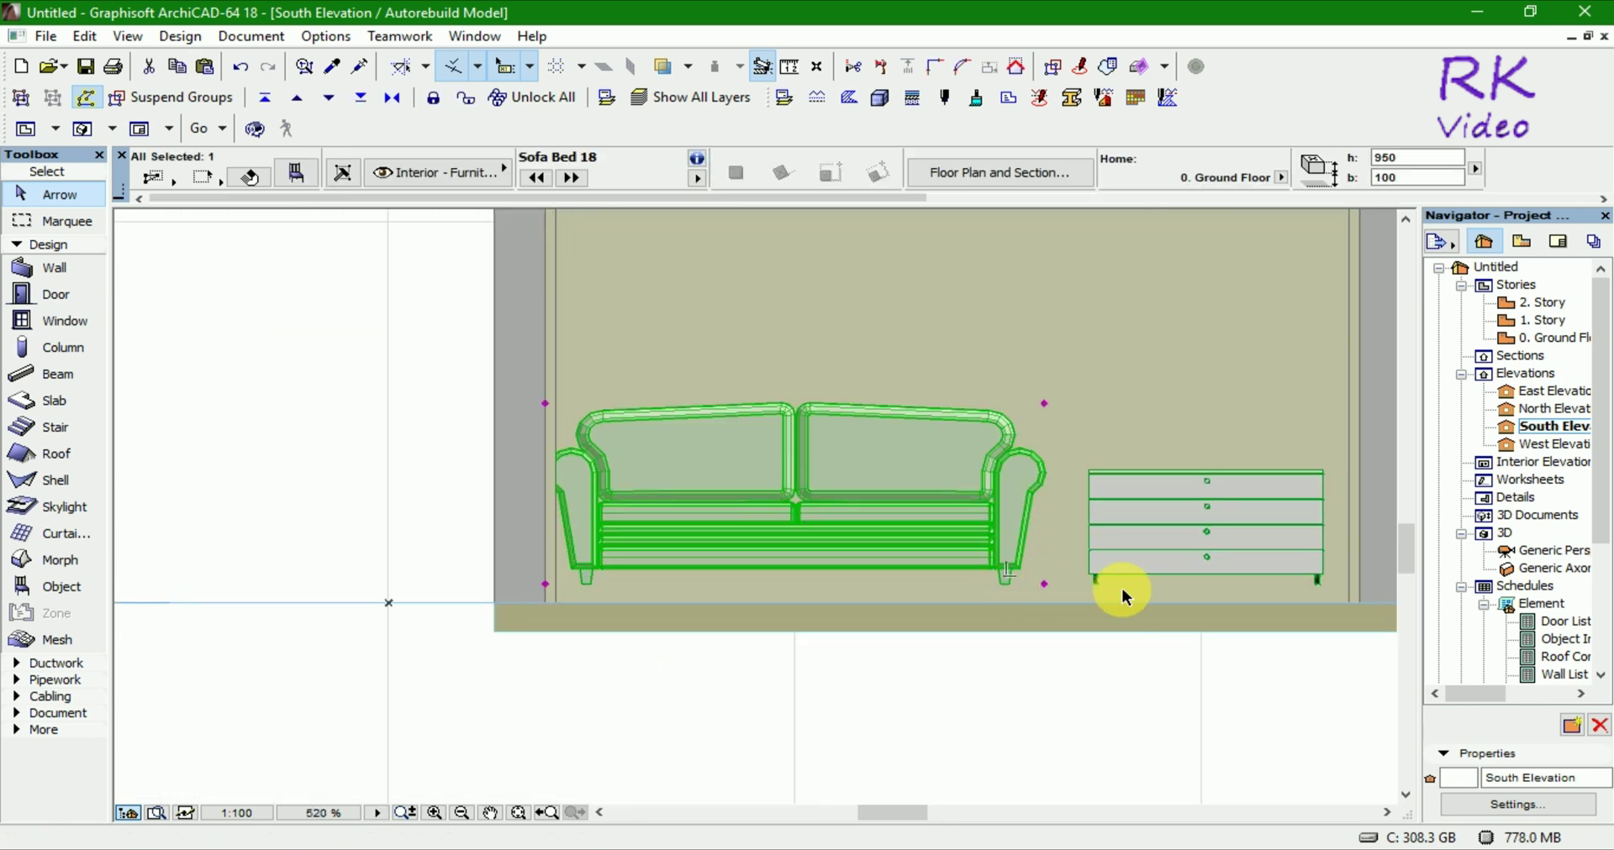
{"action": "left_click", "coordinate": [1165, 575], "text": "shift"}
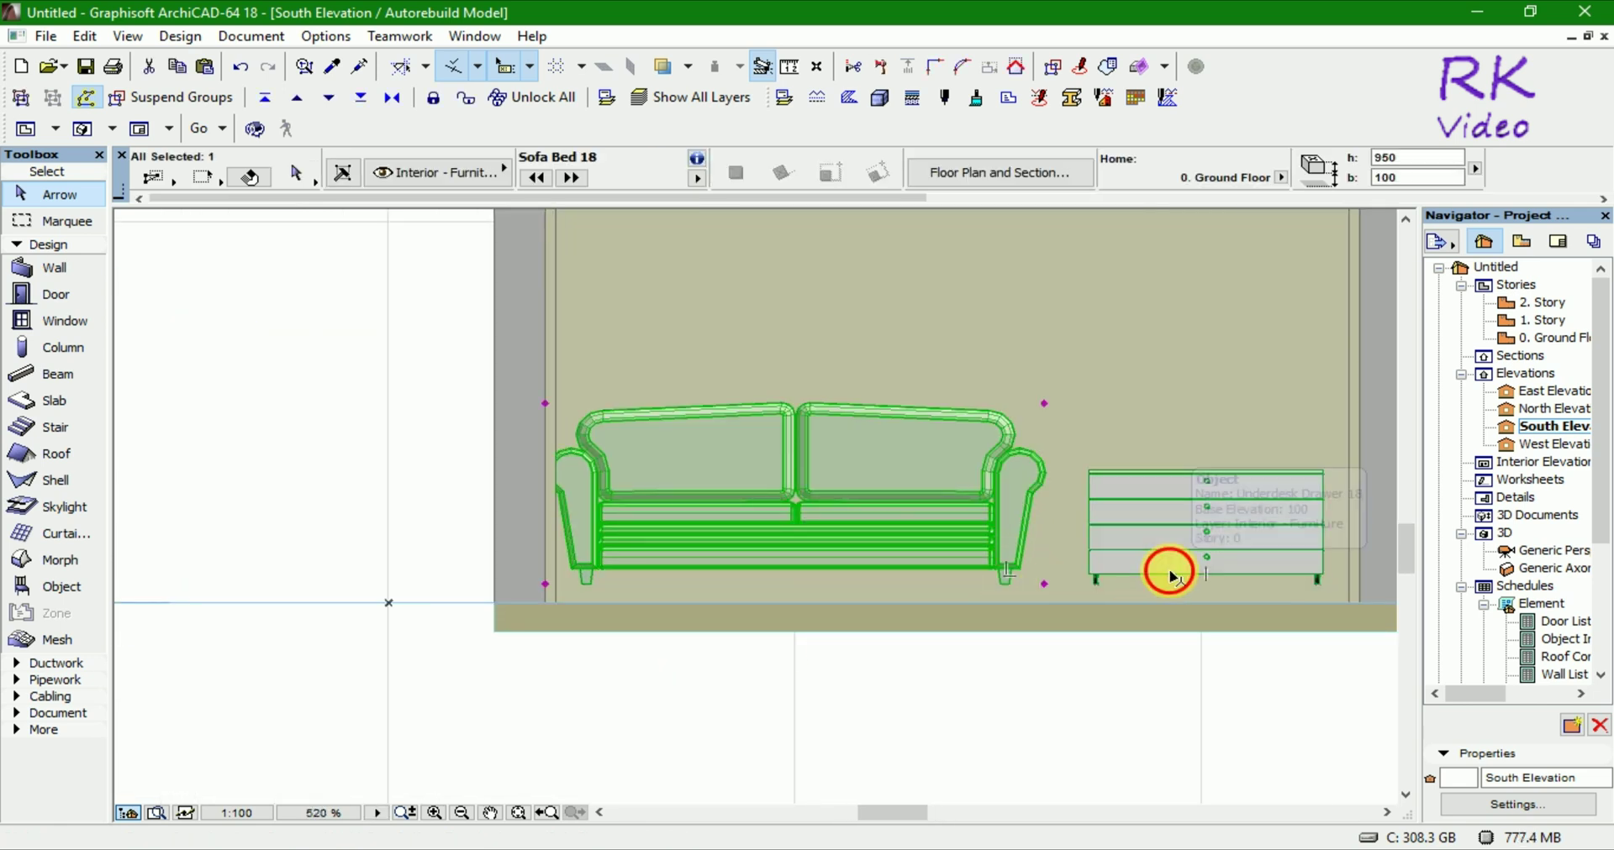
{"action": "key", "text": "ctrl+d"}
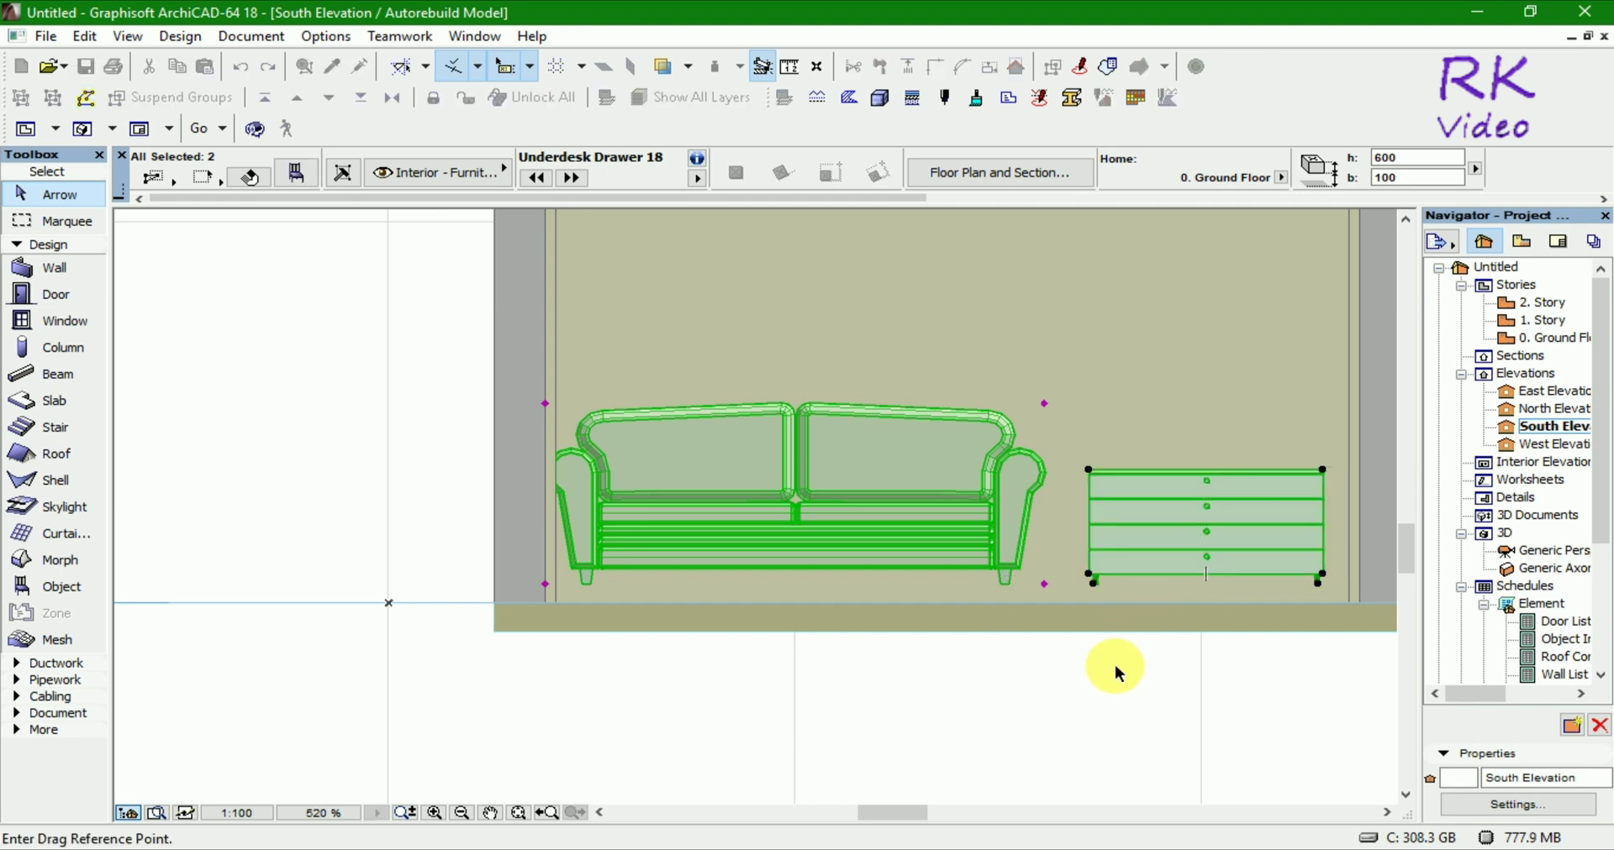
{"action": "scroll", "coordinate": [556, 639], "scroll_direction": "up", "scroll_amount": 3}
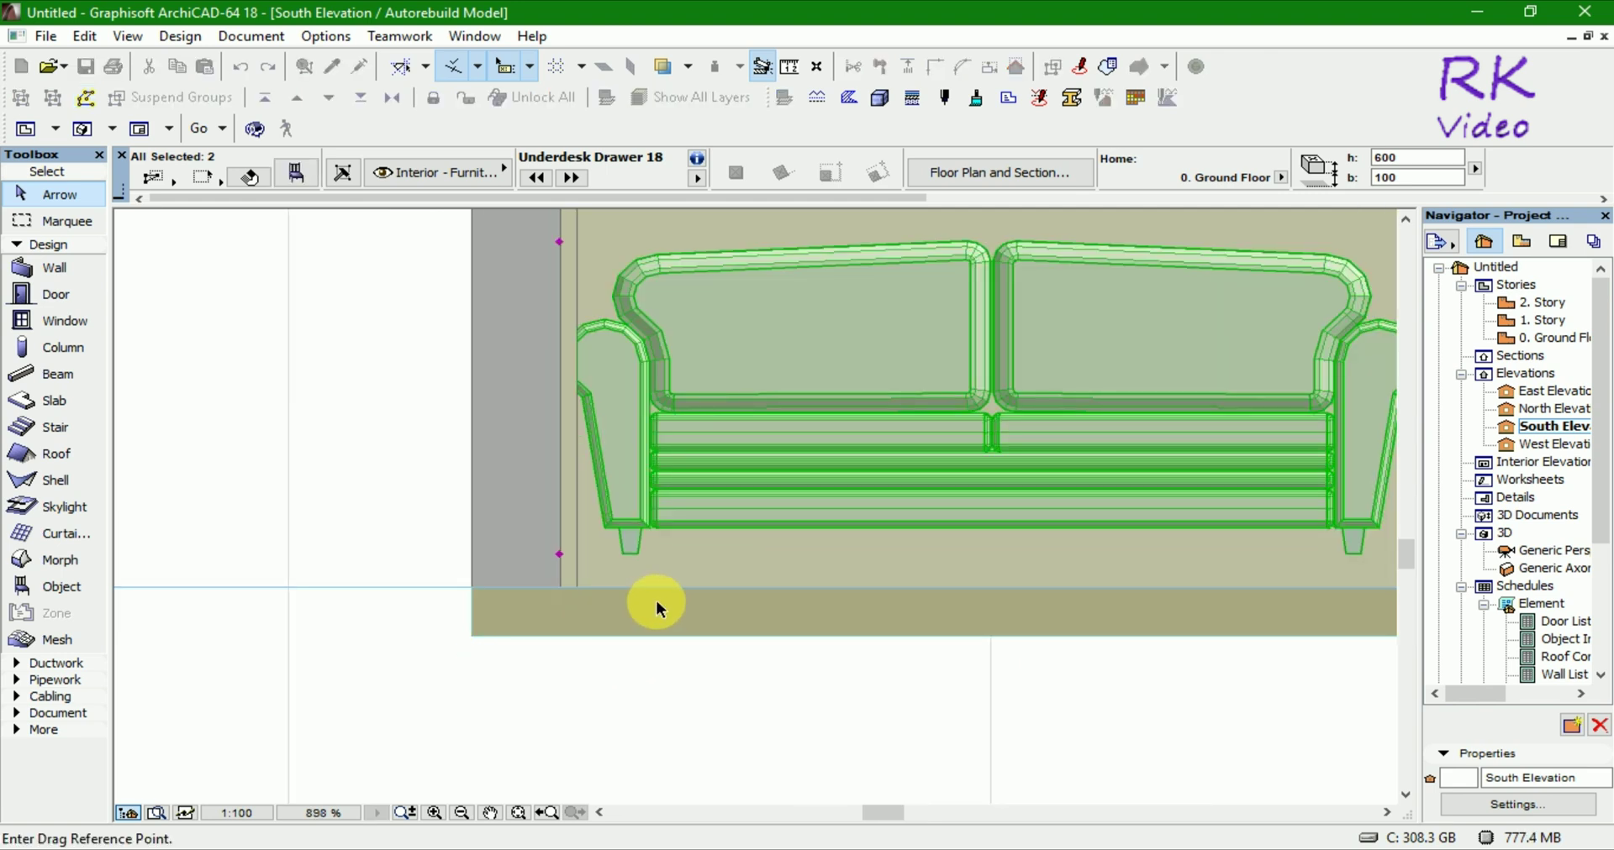
{"action": "scroll", "coordinate": [657, 605], "scroll_direction": "up", "scroll_amount": 3}
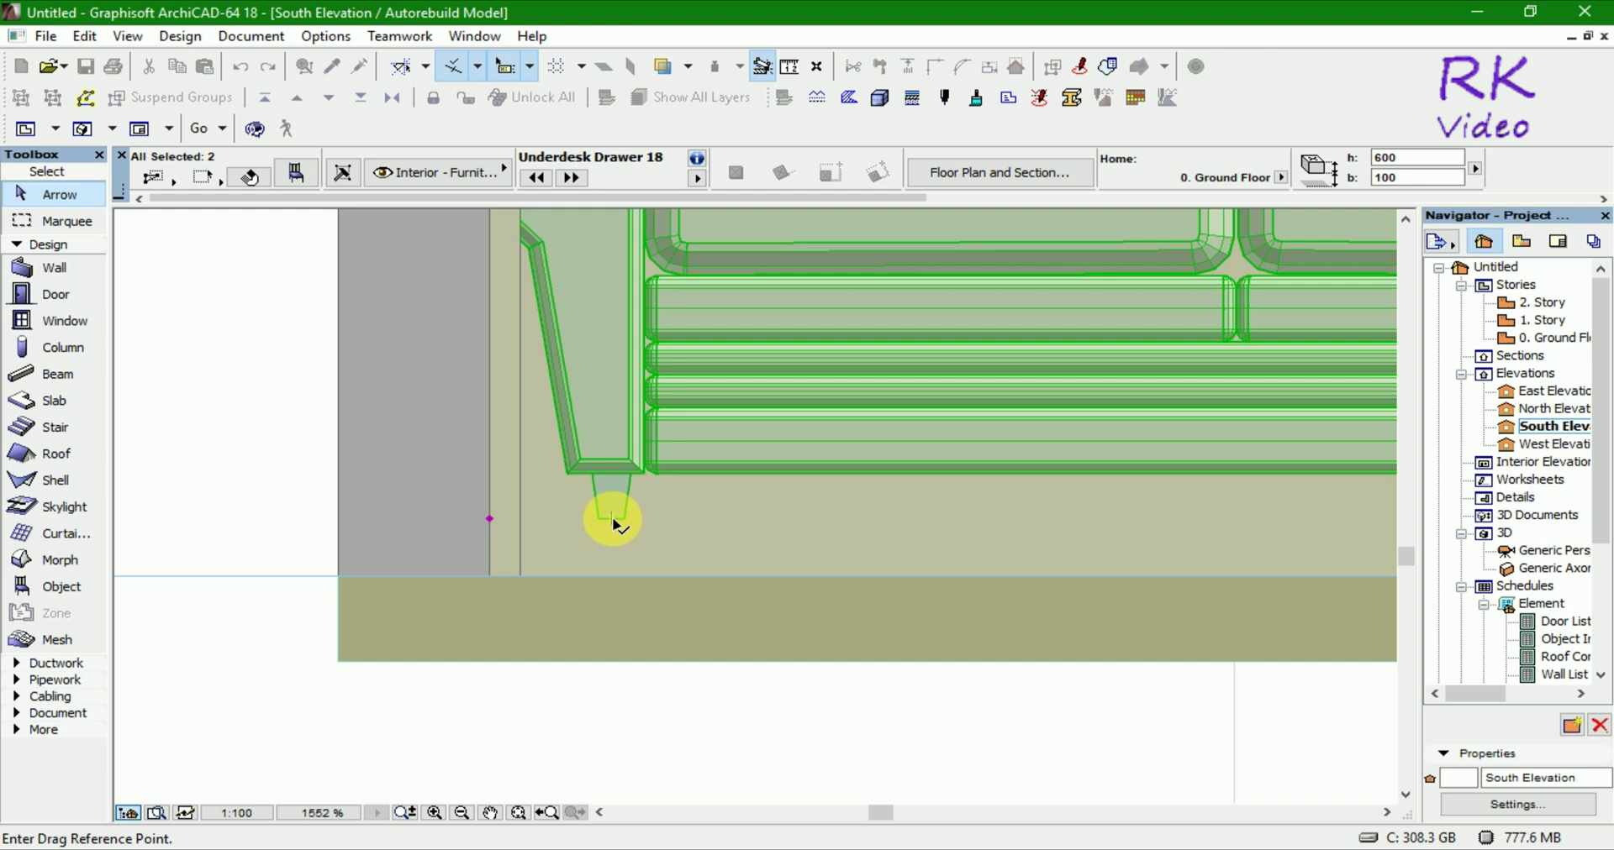
{"action": "left_click", "coordinate": [613, 521]}
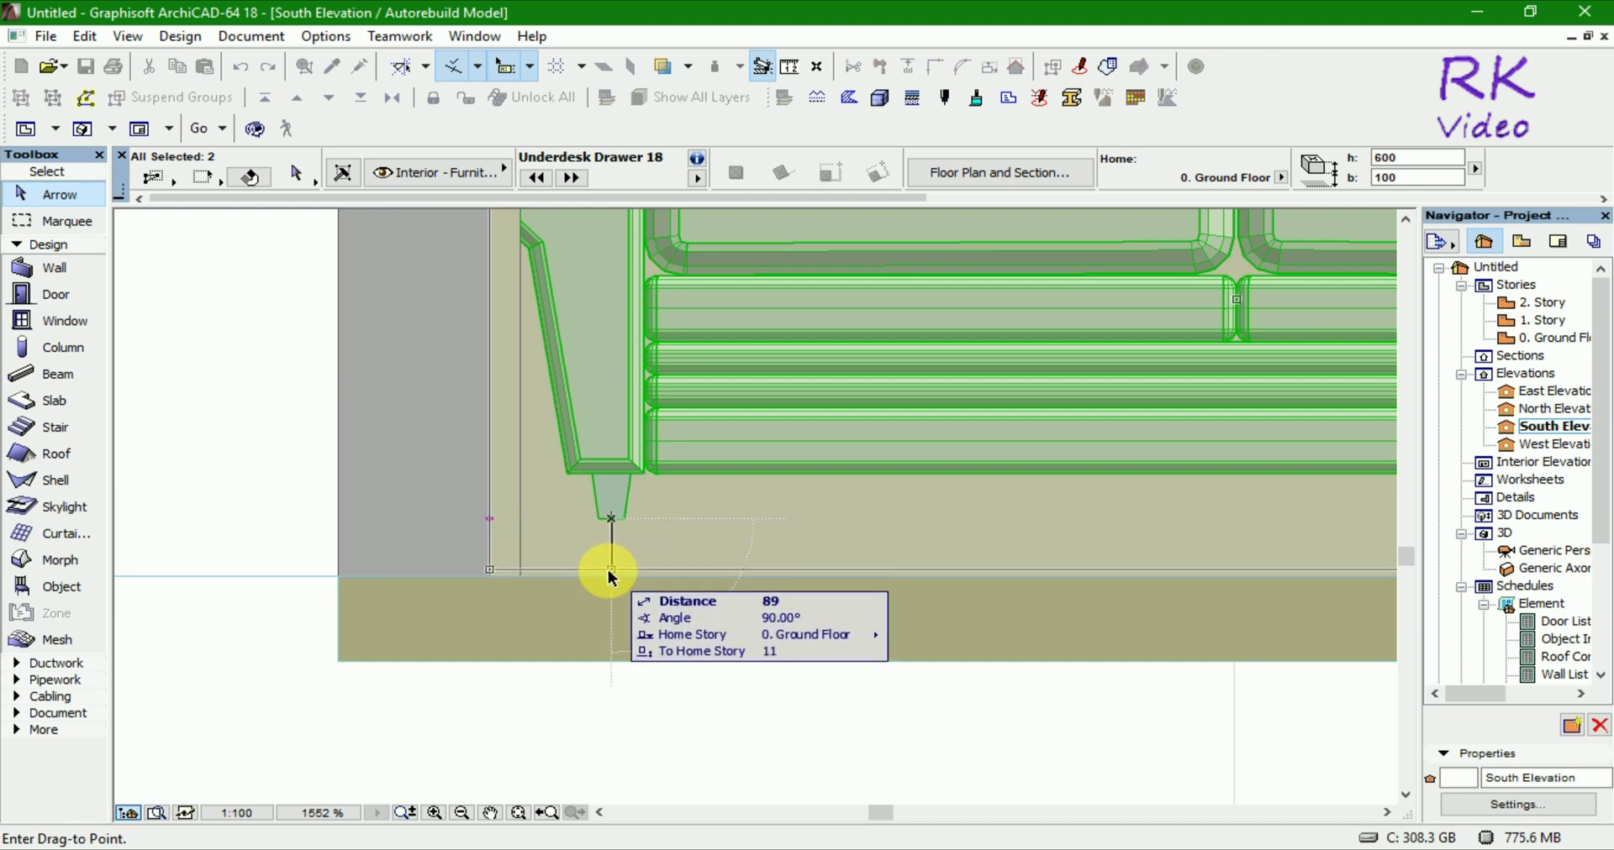
{"action": "left_click", "coordinate": [609, 579]}
{"action": "scroll", "coordinate": [605, 668], "scroll_direction": "down", "scroll_amount": 2}
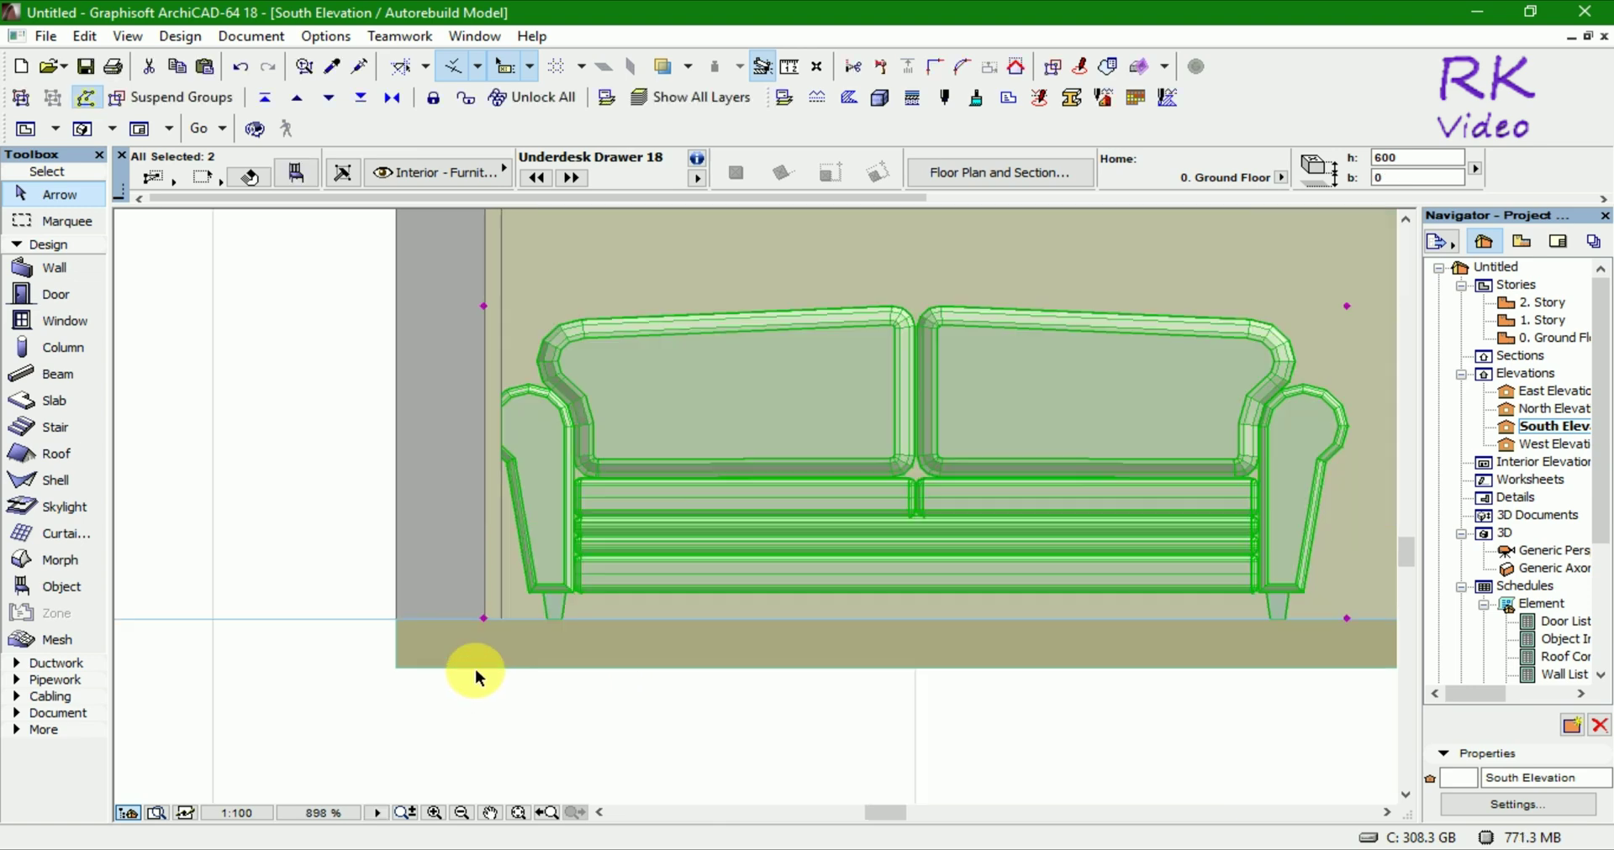
{"action": "scroll", "coordinate": [475, 669], "scroll_direction": "down", "scroll_amount": 3}
{"action": "left_click", "coordinate": [891, 717]}
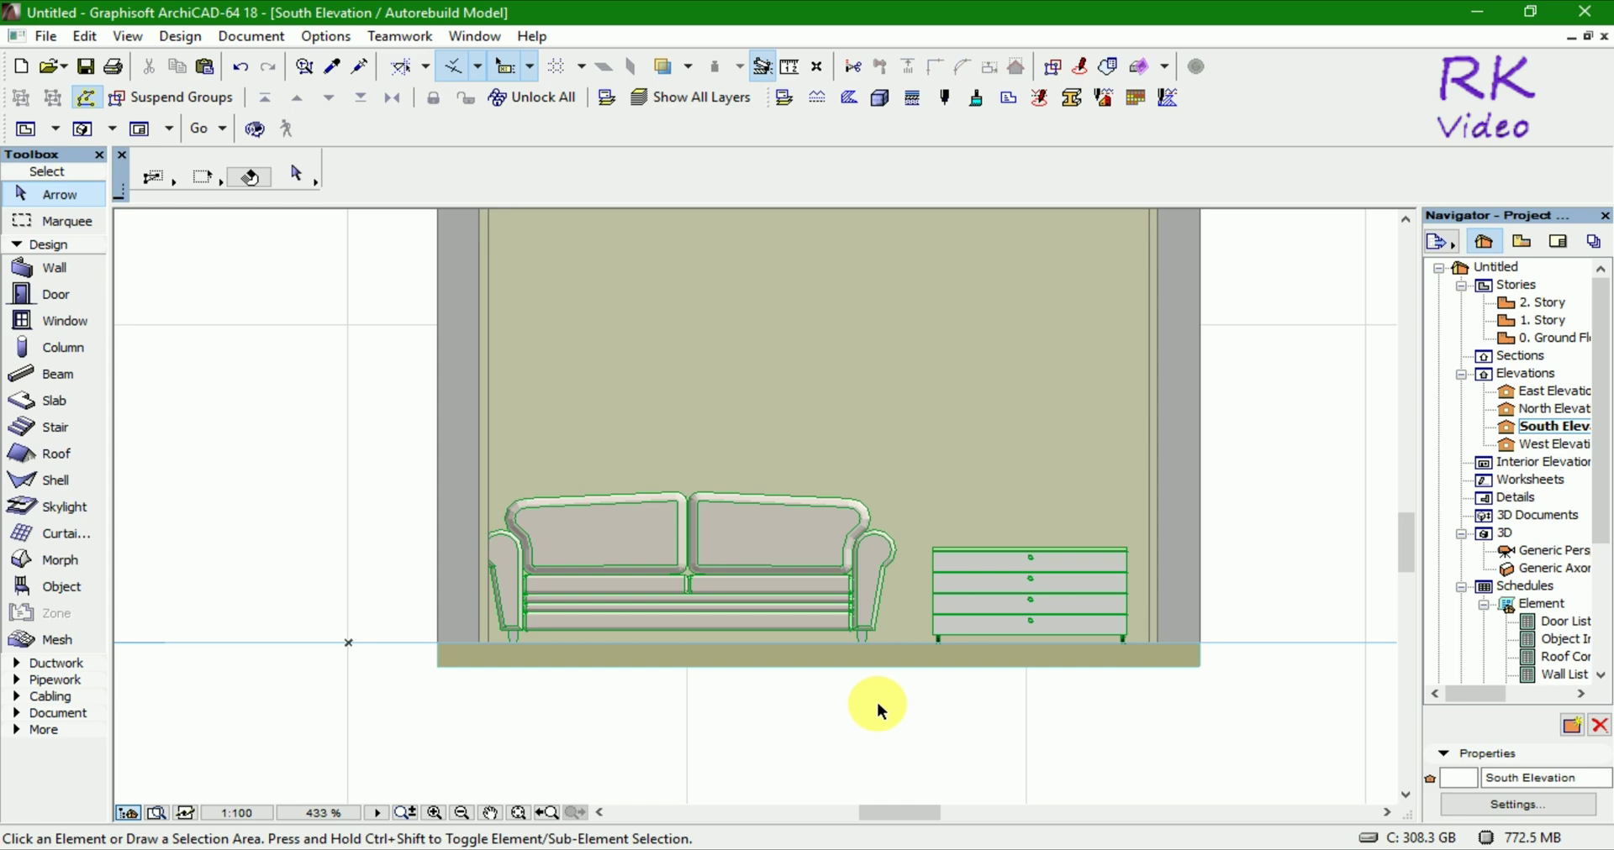
Step: Reopen the 3D view via the floor plan and orbit around the furnished room
{"action": "key", "text": "F2"}
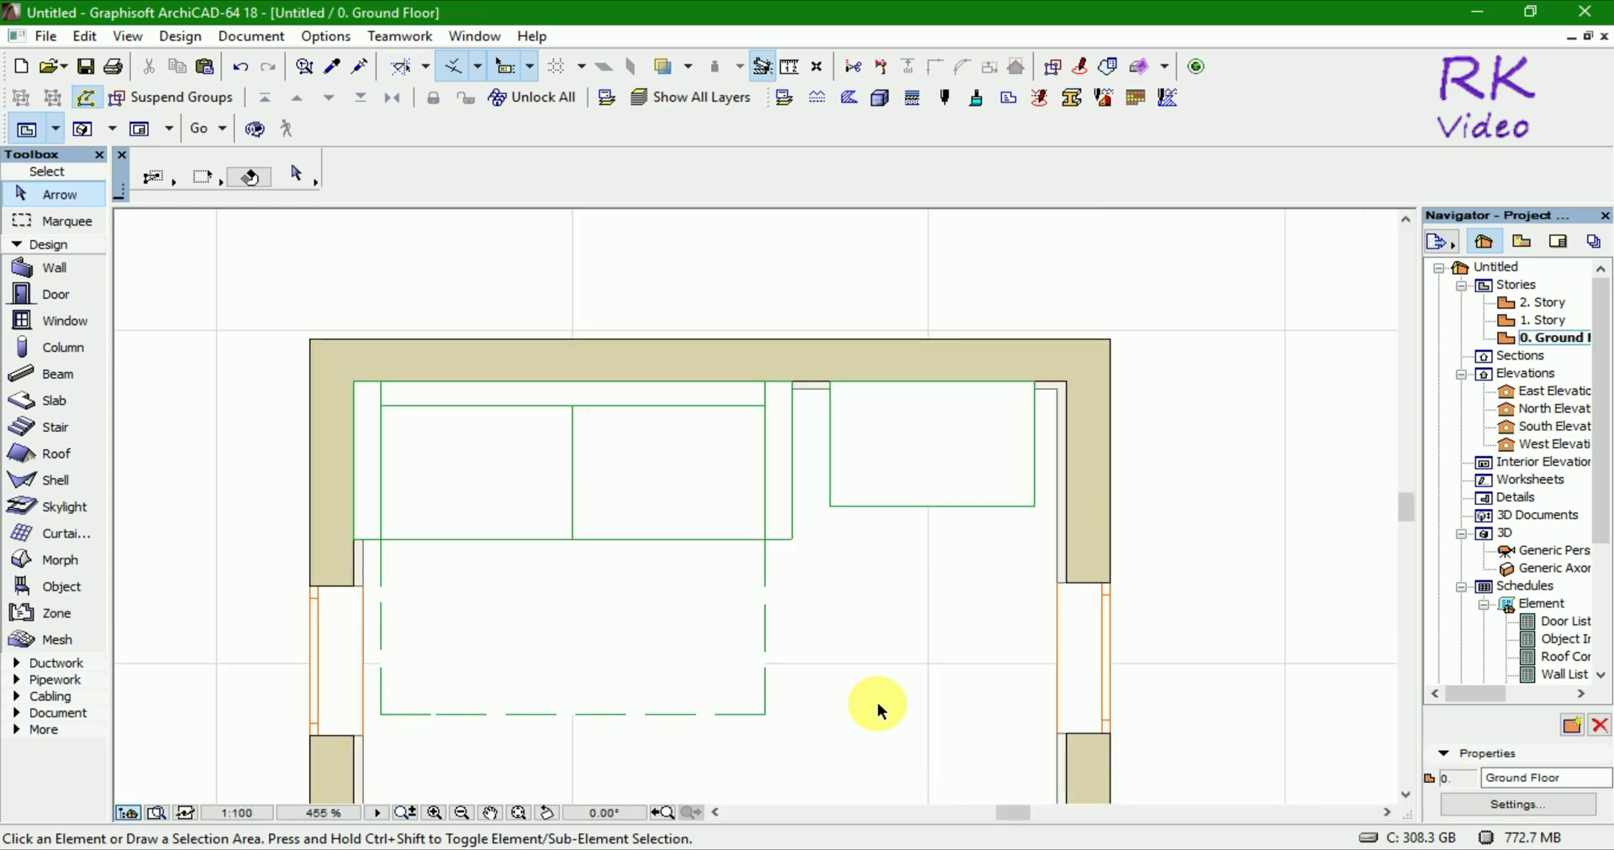
{"action": "key", "text": "F3"}
{"action": "mouse_move", "coordinate": [1041, 493]}
{"action": "middle_mouse_down", "text": "shift"}
{"action": "mouse_move", "coordinate": [1027, 563]}
{"action": "mouse_move", "coordinate": [1121, 577]}
{"action": "mouse_move", "coordinate": [1019, 598]}
{"action": "mouse_move", "coordinate": [1020, 454]}
{"action": "mouse_move", "coordinate": [944, 551]}
{"action": "mouse_move", "coordinate": [876, 551]}
{"action": "mouse_move", "coordinate": [994, 562]}
{"action": "middle_mouse_up", "text": "shift"}
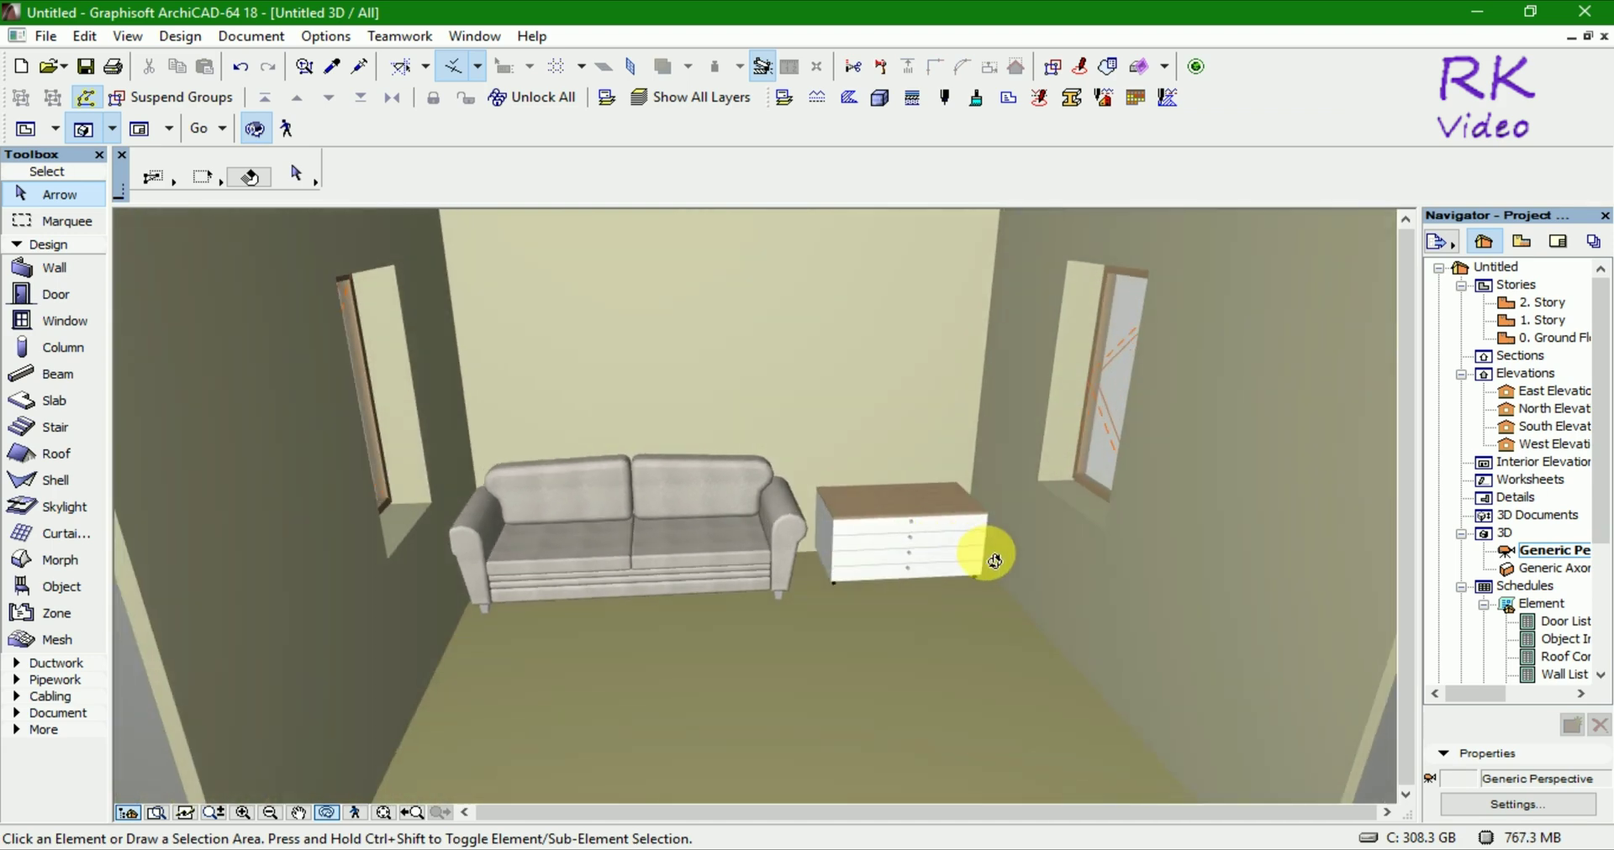